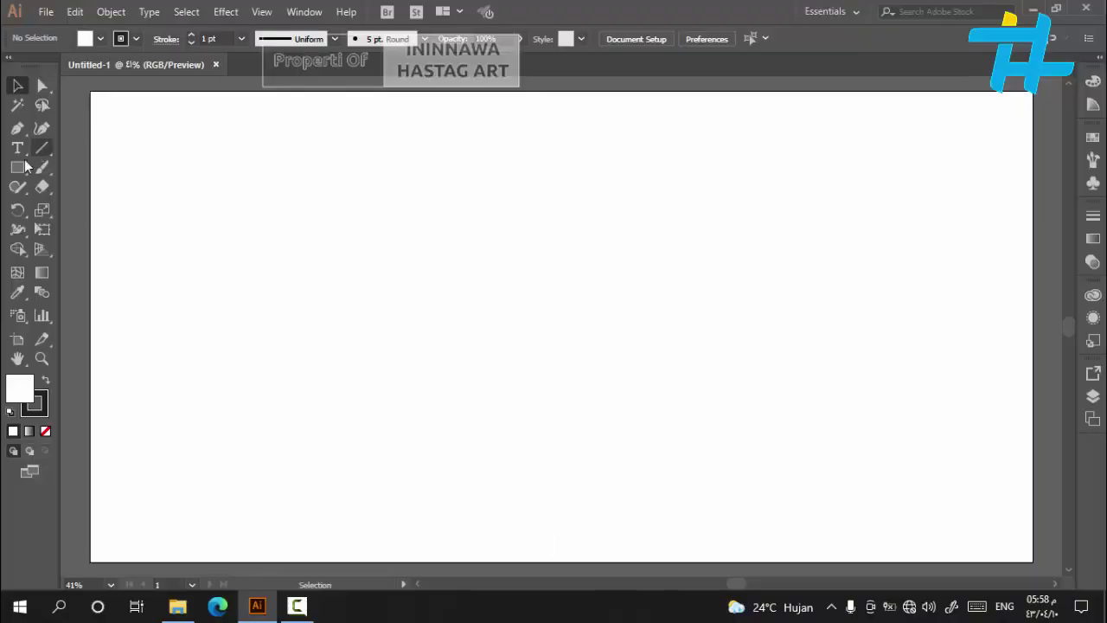
# Create a rectangle 100 cm wide and 50 cm high
pyautogui.click(16, 171)
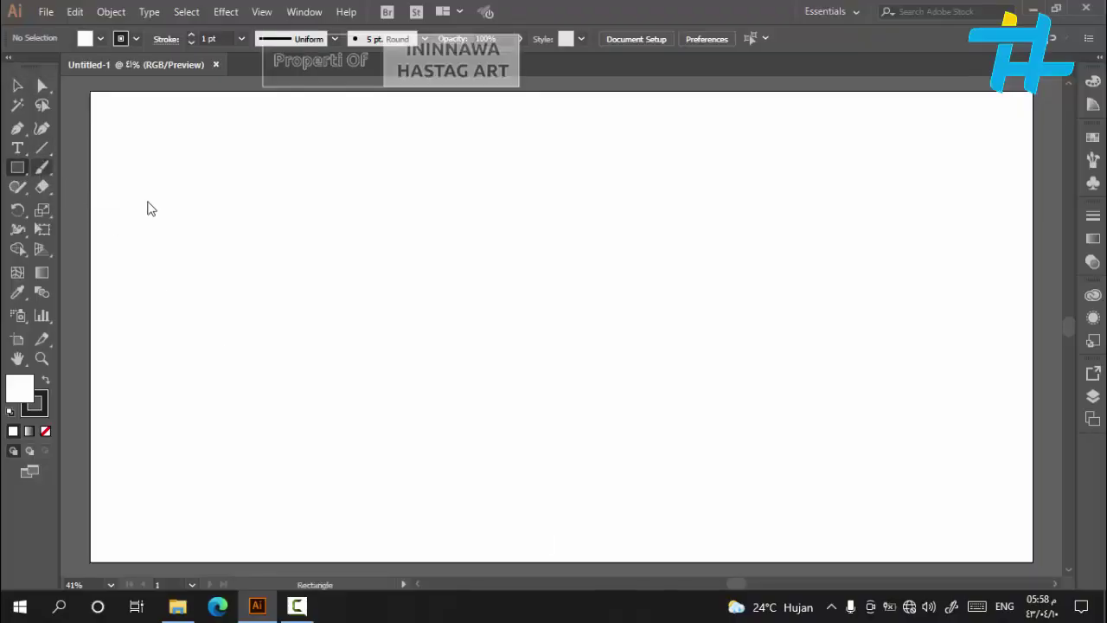
pyautogui.click(334, 234)
pyautogui.click(544, 268)
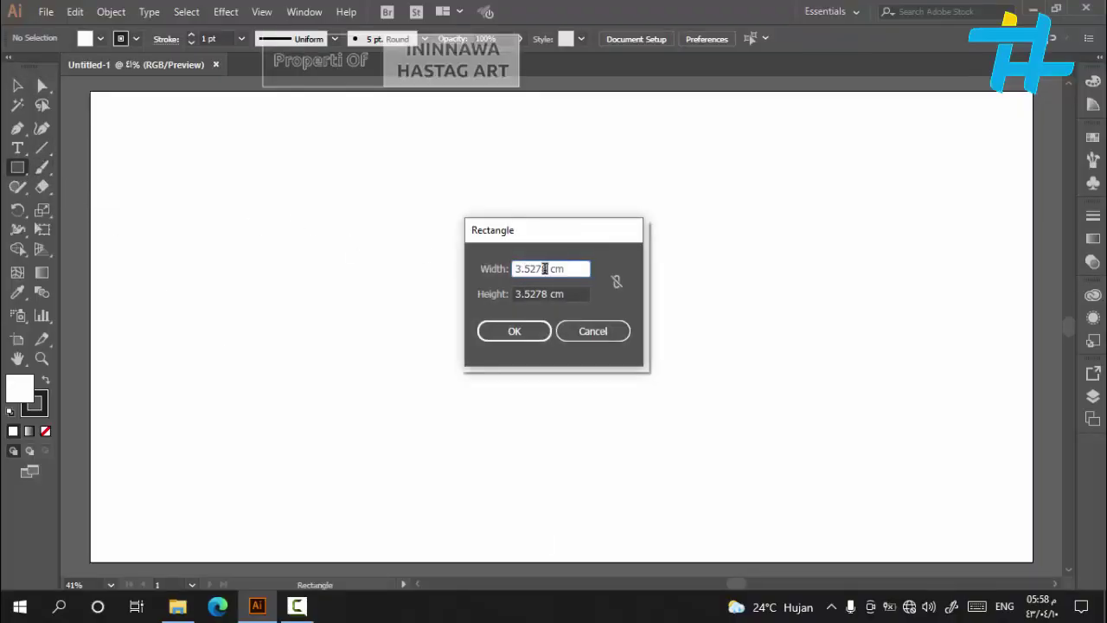
pyautogui.moveTo(544, 268); pyautogui.dragTo(493, 269)
pyautogui.write('100')
pyautogui.moveTo(554, 295); pyautogui.dragTo(468, 295)
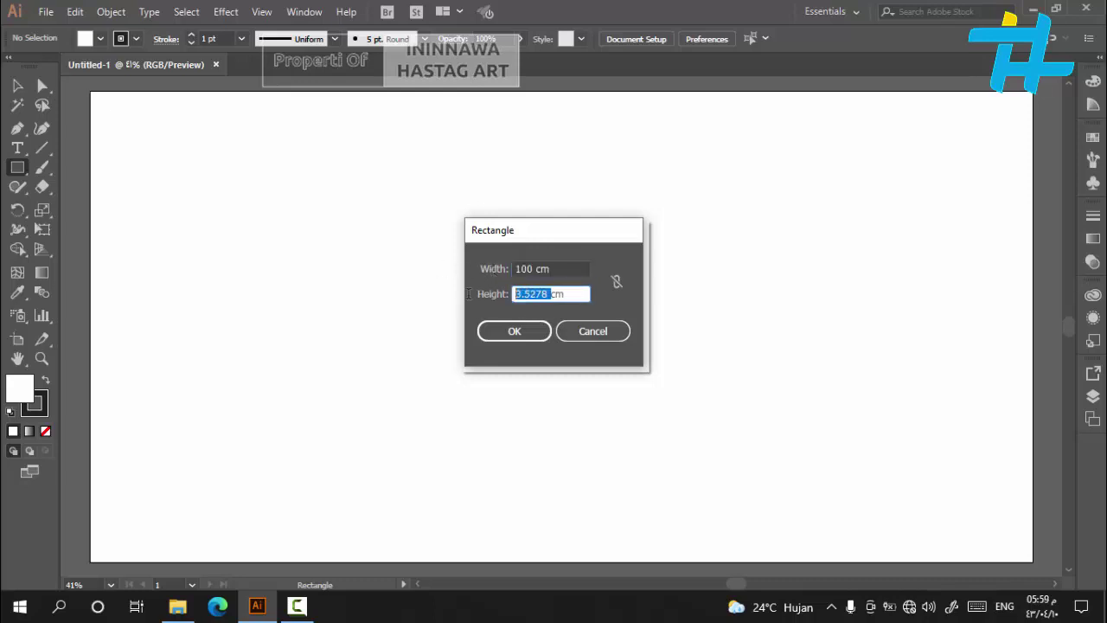
pyautogui.write('50')
pyautogui.click(520, 331)
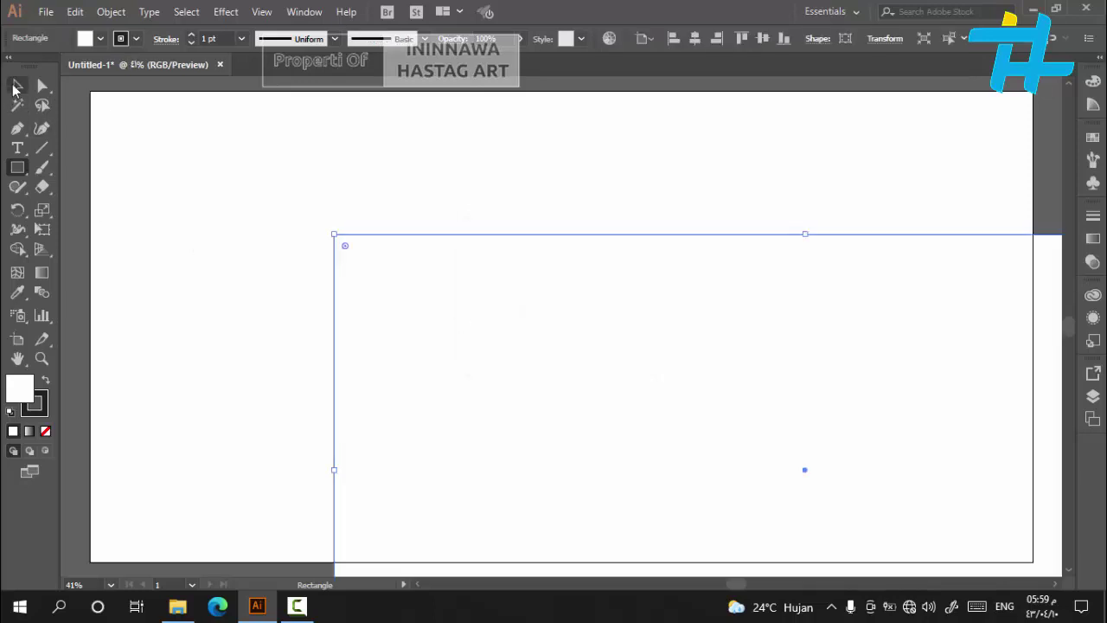
# Remove the rectangle's stroke and fill it with light gray
pyautogui.click(17, 85)
pyautogui.click(136, 38)
pyautogui.click(11, 67)
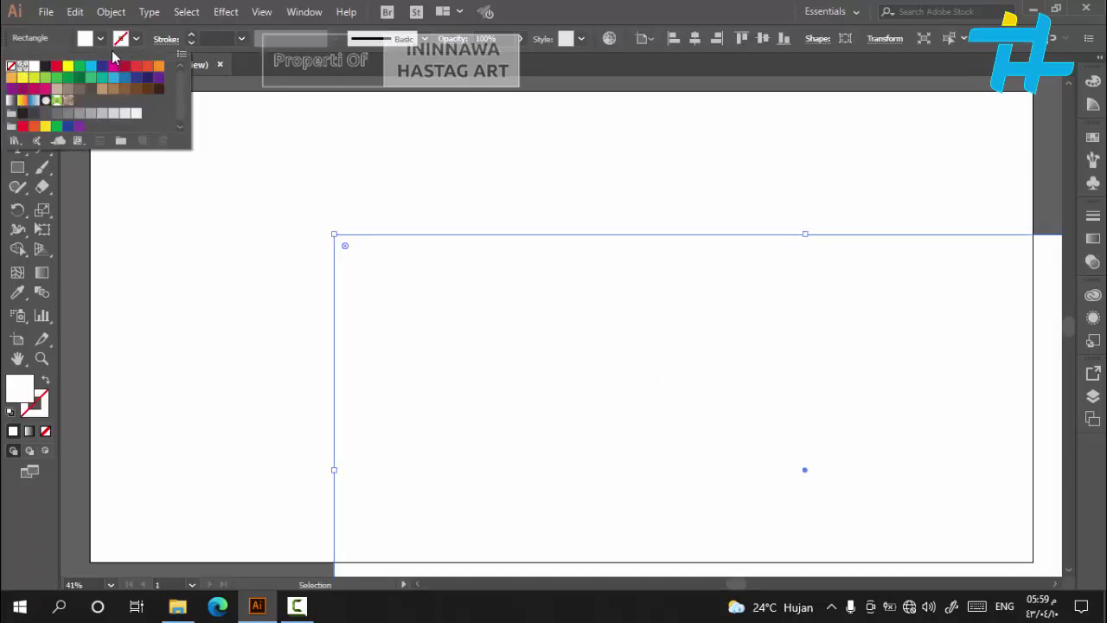
pyautogui.click(100, 39)
pyautogui.click(100, 39)
pyautogui.click(112, 113)
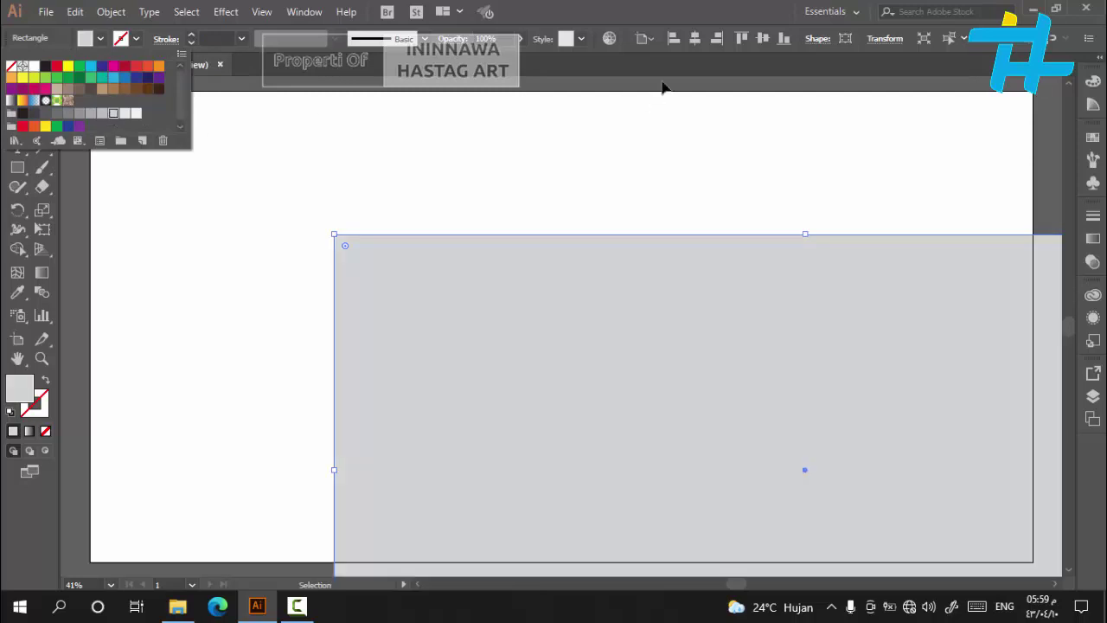
# Center the rectangle horizontally and vertically on the artboard
pyautogui.click(694, 41)
pyautogui.click(693, 40)
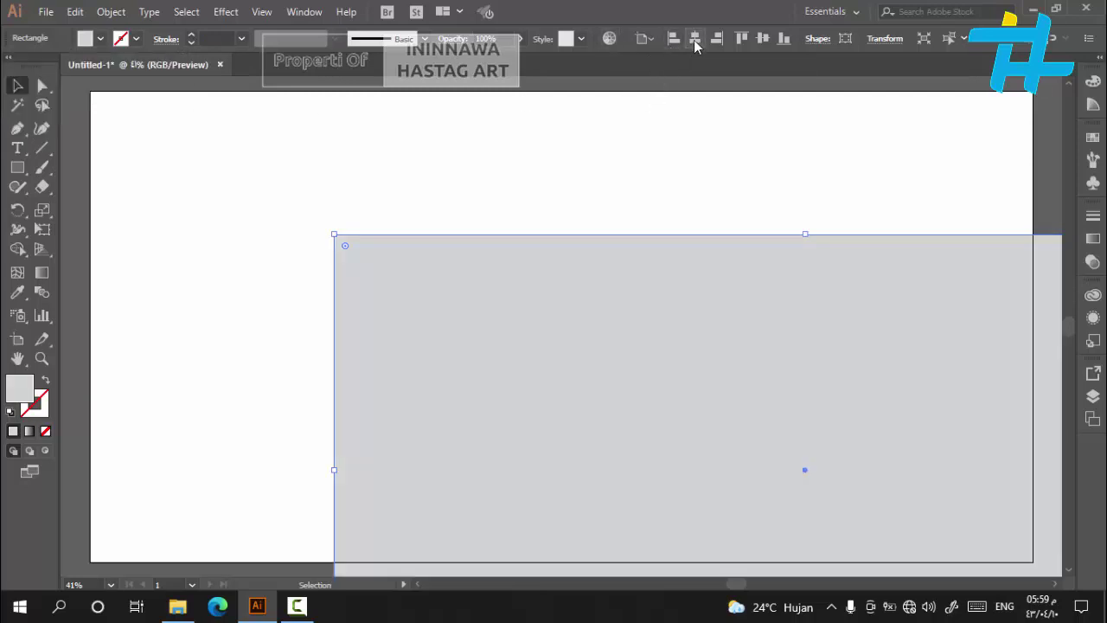
pyautogui.click(760, 43)
pyautogui.click(71, 166)
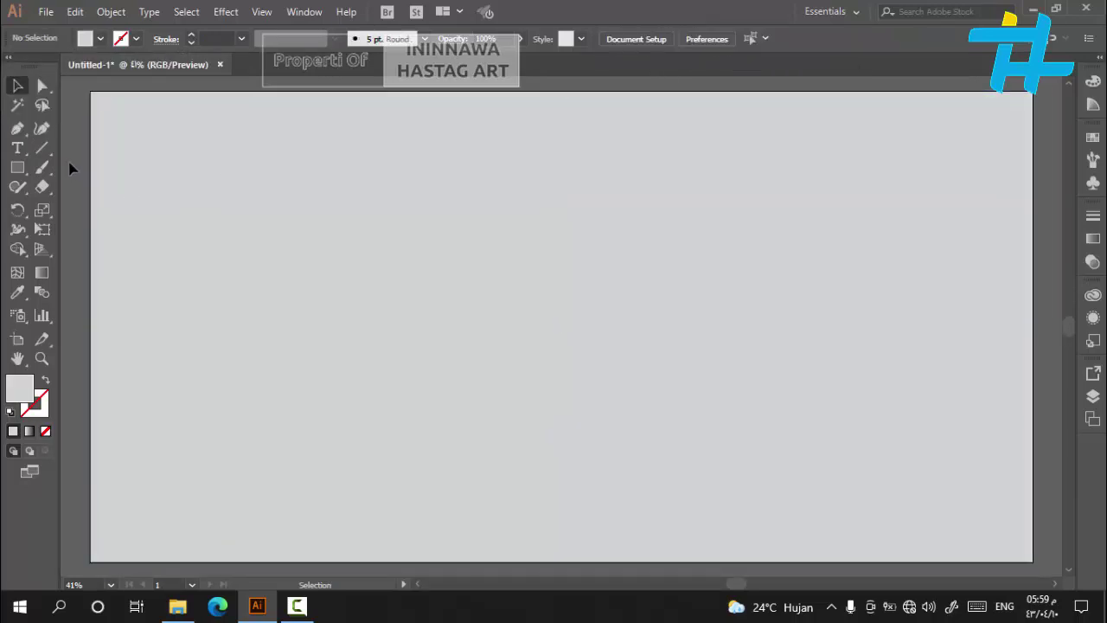
# Apply a linear gradient to the rectangle and set its starting color to orange-red C=0 M=80 Y=95 K=0
pyautogui.click(496, 331)
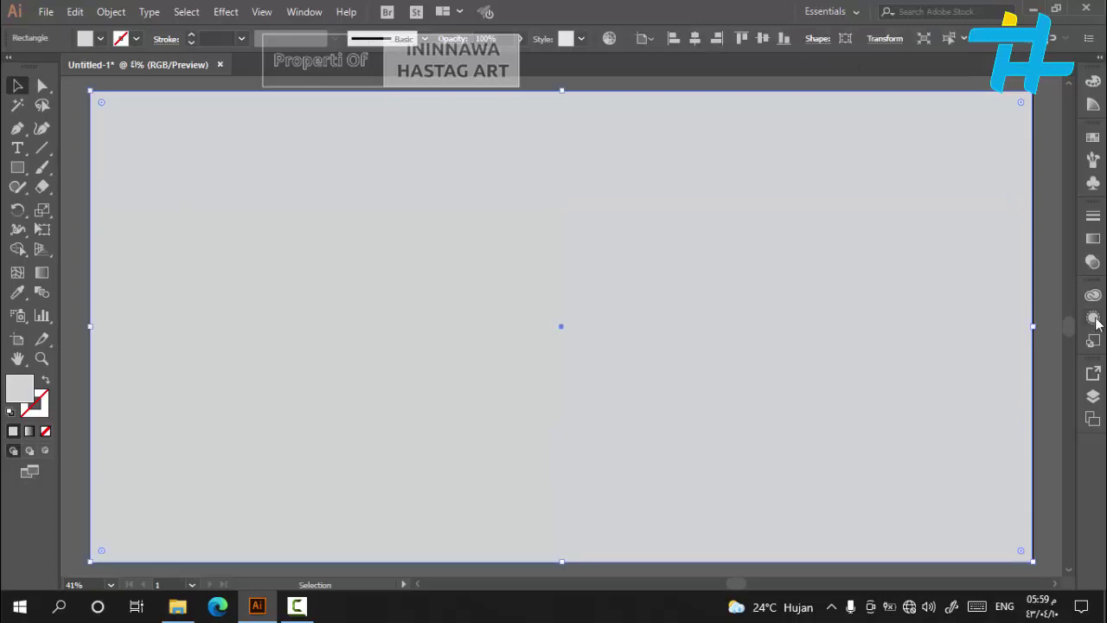
pyautogui.click(1091, 241)
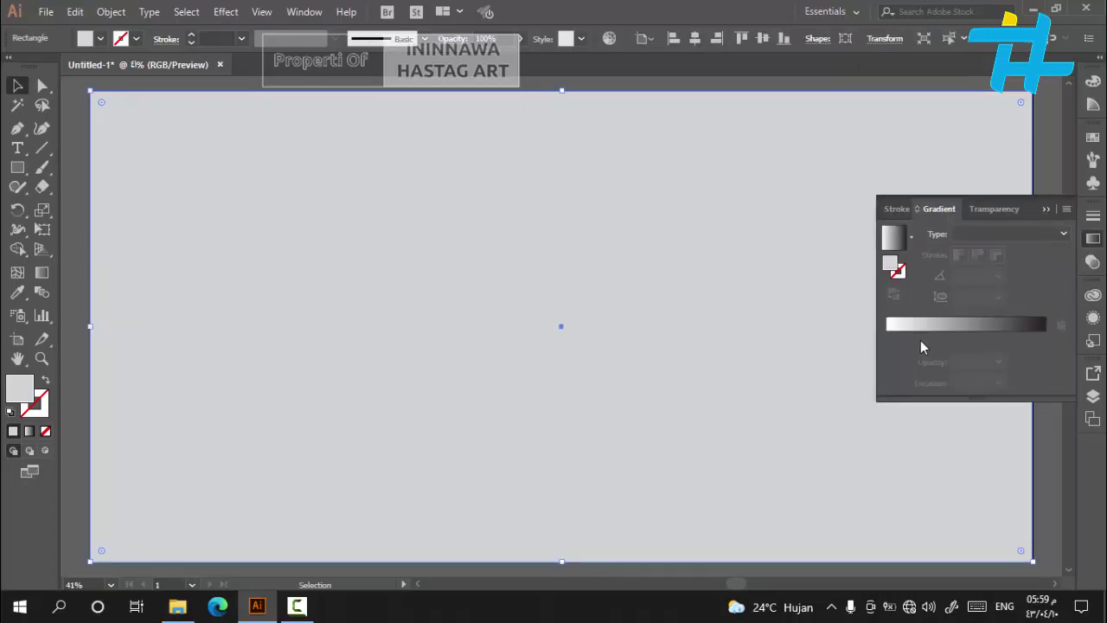
pyautogui.click(894, 239)
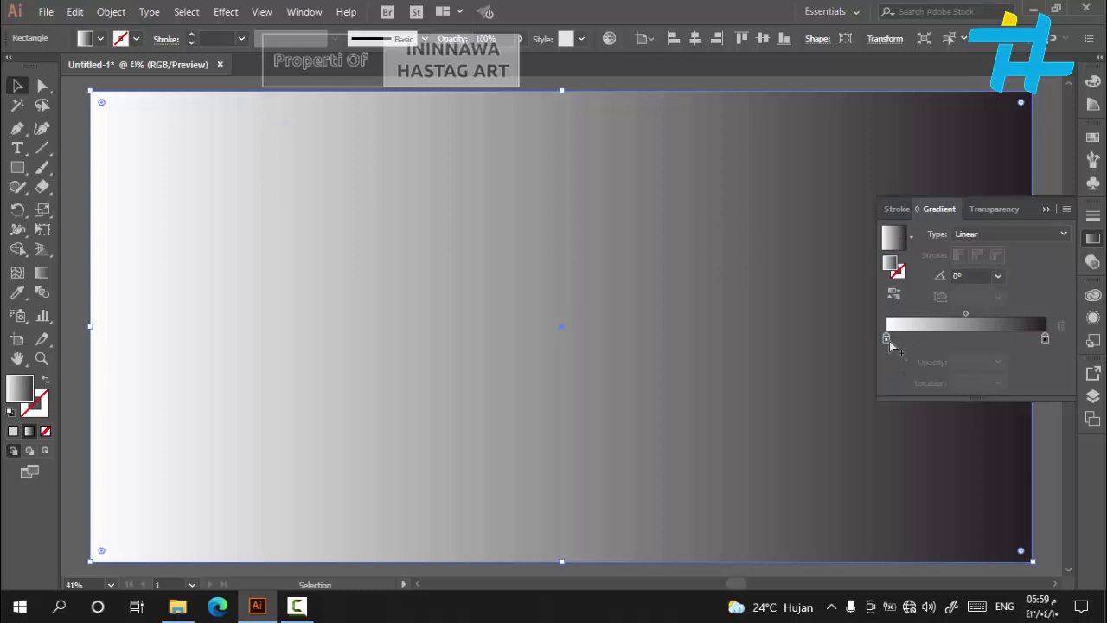
pyautogui.doubleClick(887, 339)
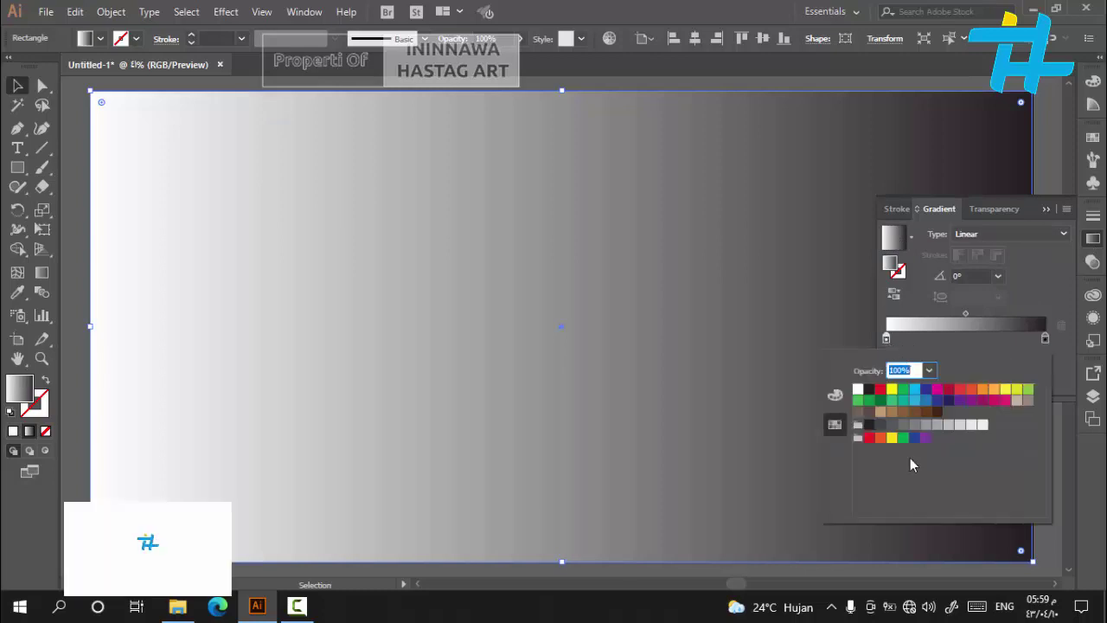
pyautogui.click(972, 390)
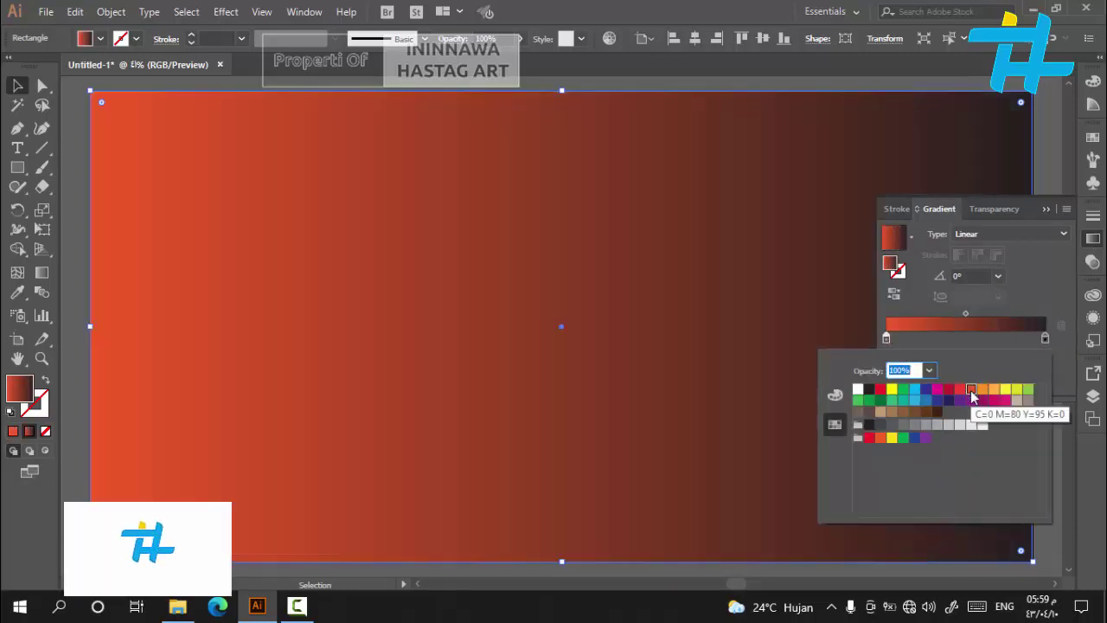
# Set the gradient's end color to the dark red swatch
pyautogui.click(1047, 339)
pyautogui.doubleClick(1047, 339)
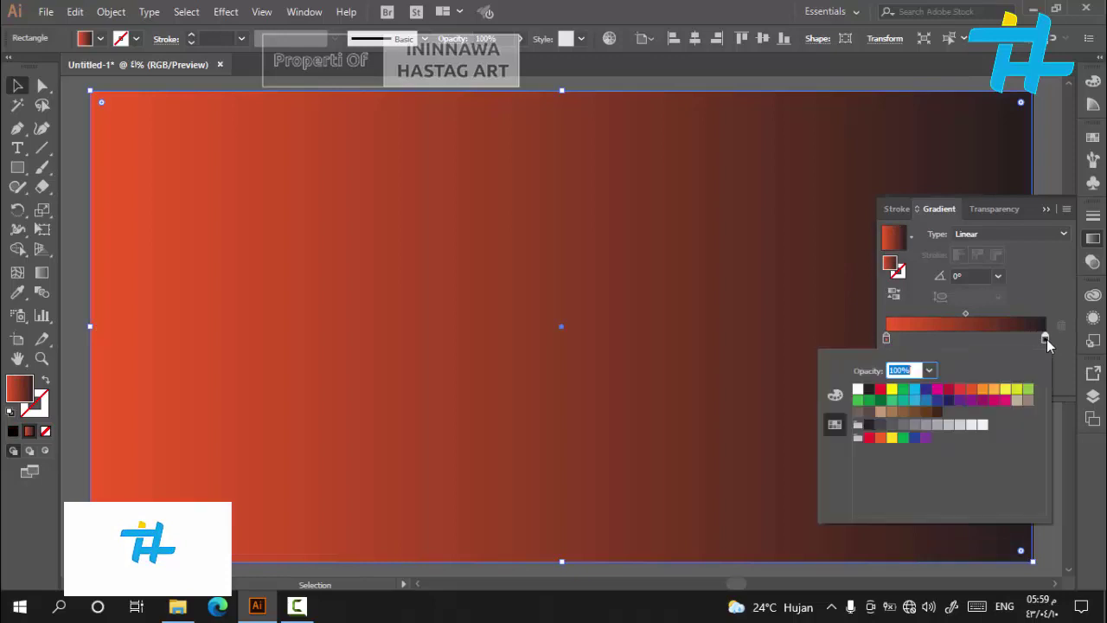
pyautogui.click(966, 391)
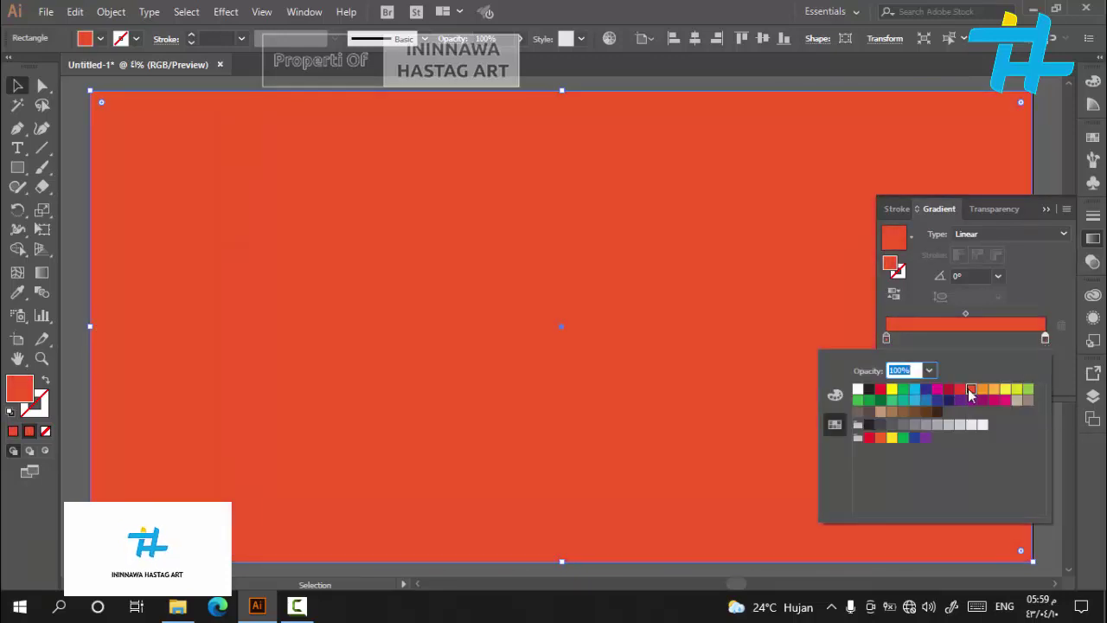
pyautogui.click(950, 391)
pyautogui.click(961, 390)
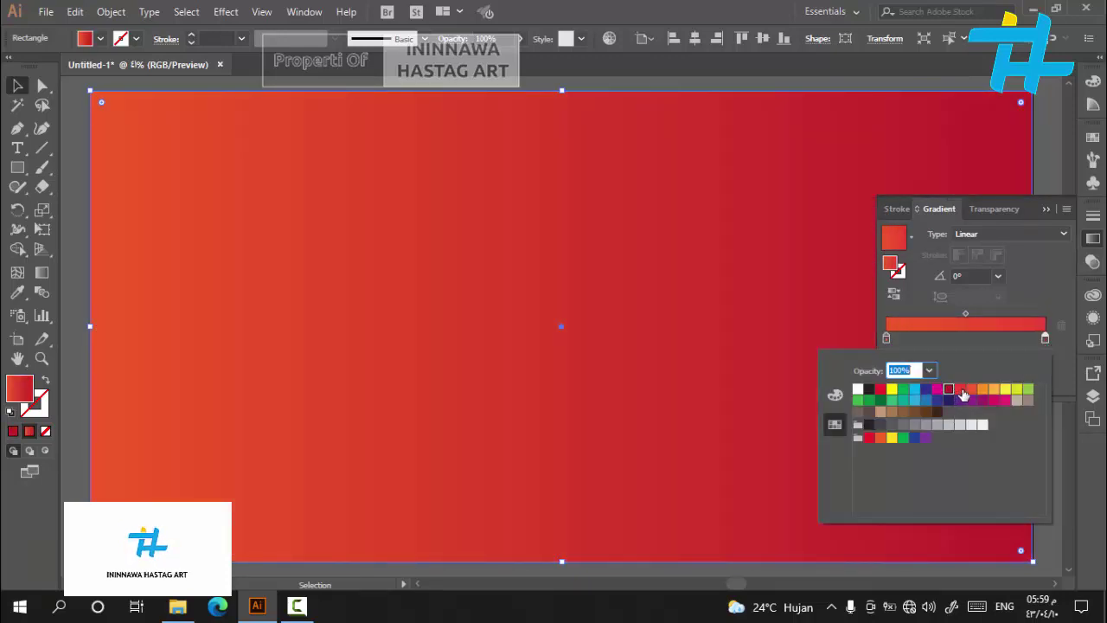
pyautogui.click(972, 390)
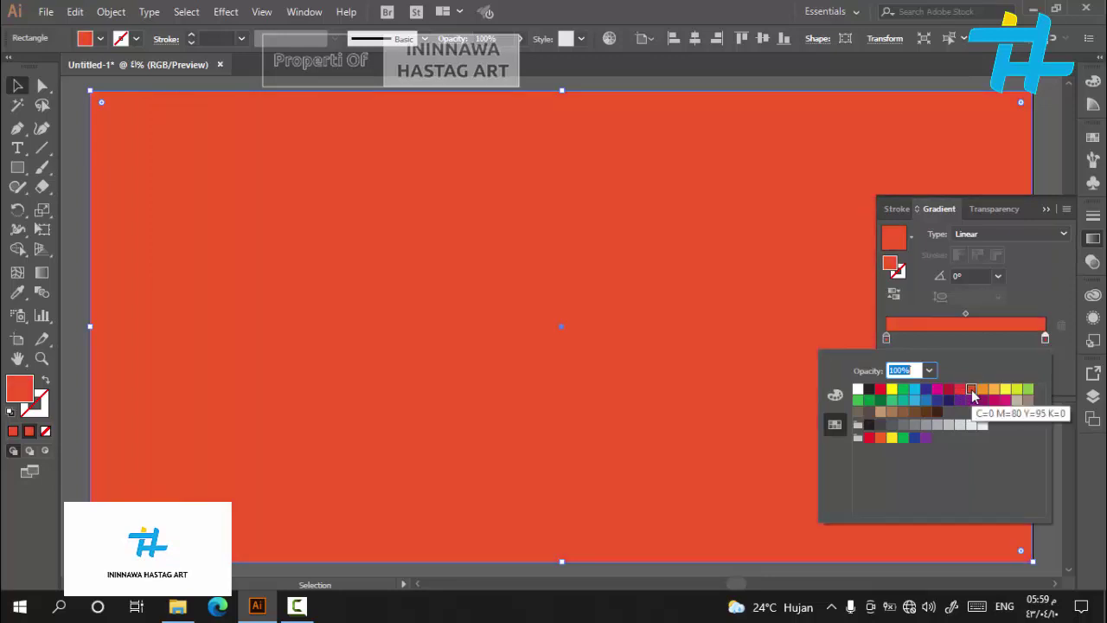
pyautogui.click(951, 391)
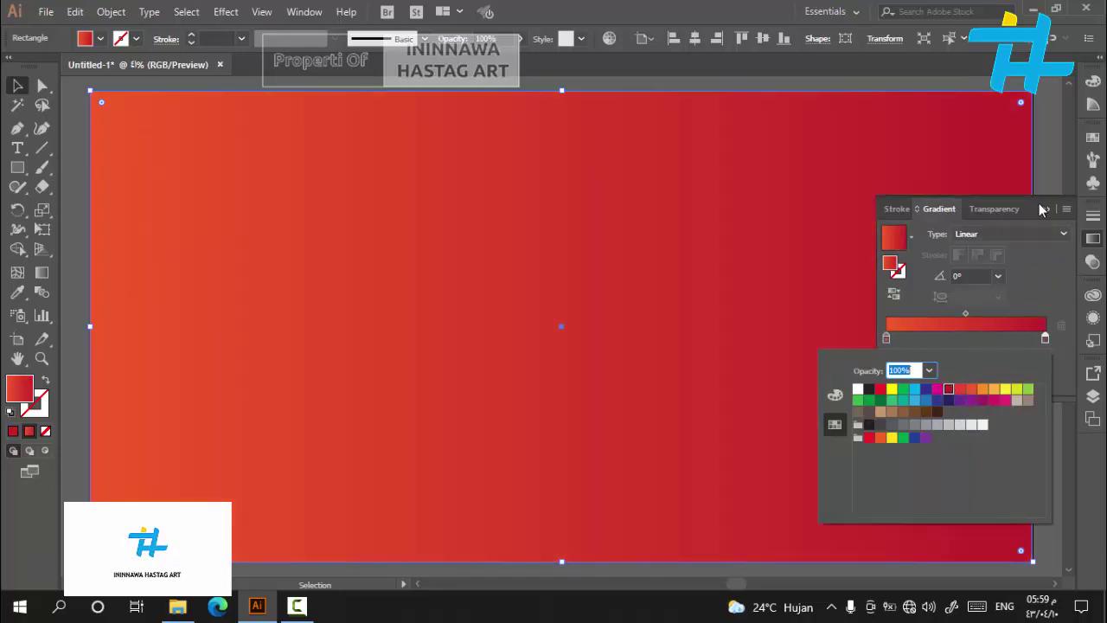
pyautogui.click(1044, 209)
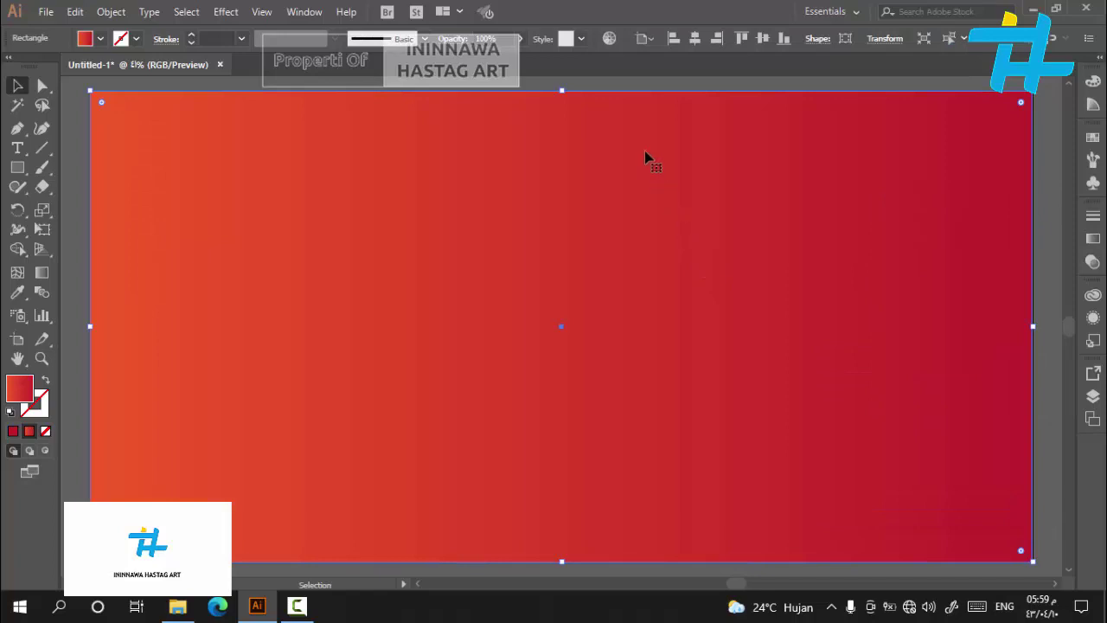
# Edit the gradient in Recolor Artwork, shifting the start color to orange and the end color to a muted reddish brown
pyautogui.click(612, 38)
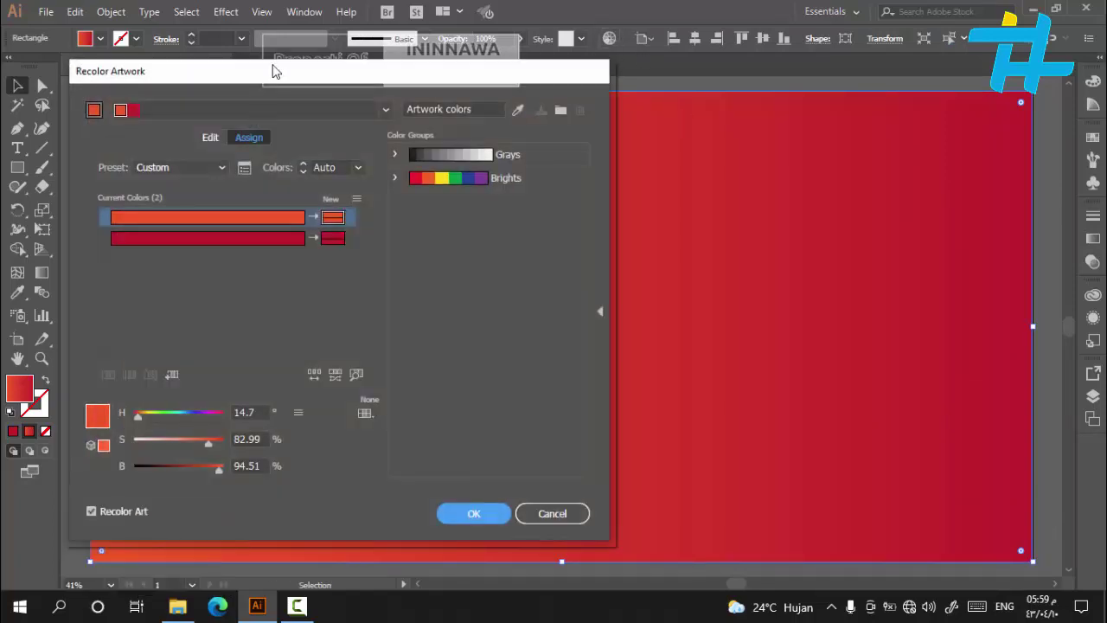
pyautogui.moveTo(272, 71); pyautogui.dragTo(645, 90)
pyautogui.click(580, 158)
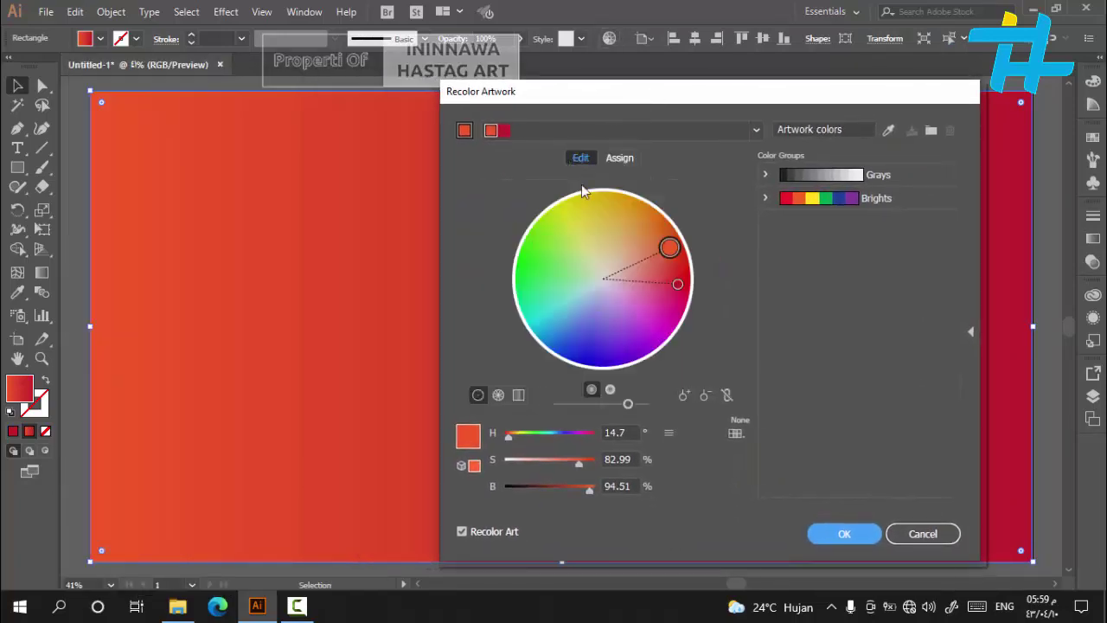
pyautogui.moveTo(603, 102)
pyautogui.mouseDown()
pyautogui.moveTo(488, 164)
pyautogui.moveTo(479, 153)
pyautogui.mouseUp()
pyautogui.moveTo(552, 335)
pyautogui.mouseDown()
pyautogui.moveTo(532, 319)
pyautogui.moveTo(542, 287)
pyautogui.moveTo(529, 310)
pyautogui.moveTo(525, 300)
pyautogui.moveTo(536, 316)
pyautogui.moveTo(529, 303)
pyautogui.moveTo(543, 285)
pyautogui.moveTo(532, 272)
pyautogui.moveTo(532, 311)
pyautogui.mouseUp()
pyautogui.click(545, 299)
pyautogui.click(530, 305)
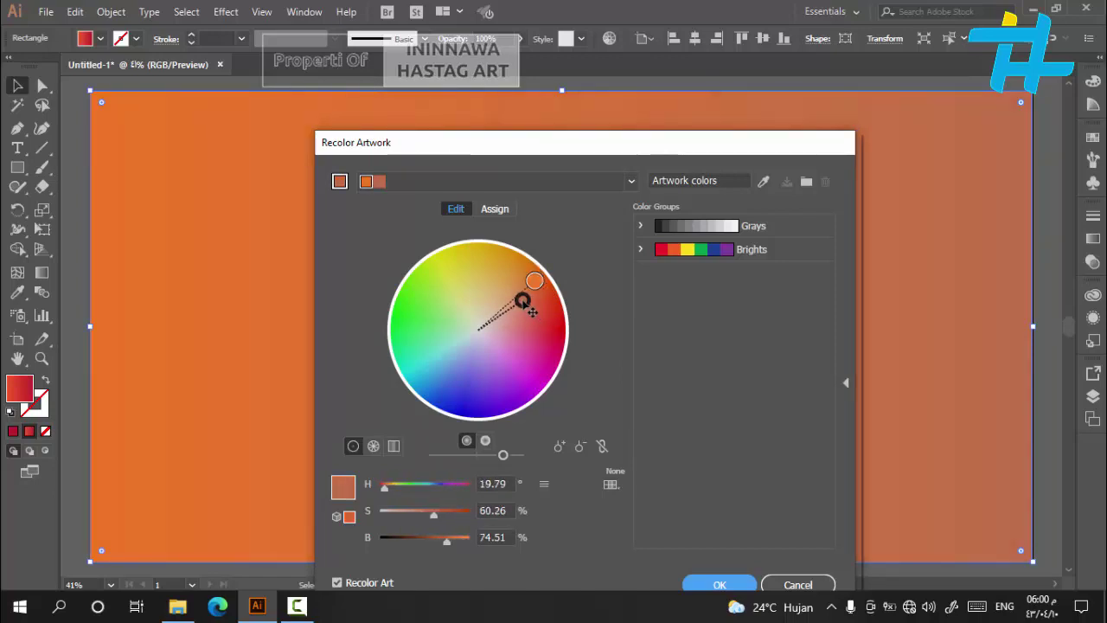
# Adjust both colors on the wheel toward red-orange, lower the start color's brightness to 81%, and apply the recoloring
pyautogui.moveTo(546, 149)
pyautogui.mouseDown()
pyautogui.moveTo(894, 56)
pyautogui.moveTo(1054, 56)
pyautogui.moveTo(678, 85)
pyautogui.mouseUp()
pyautogui.moveTo(668, 214)
pyautogui.mouseDown()
pyautogui.moveTo(681, 218)
pyautogui.moveTo(649, 242)
pyautogui.moveTo(674, 231)
pyautogui.moveTo(686, 239)
pyautogui.moveTo(675, 251)
pyautogui.mouseUp()
pyautogui.click(680, 231)
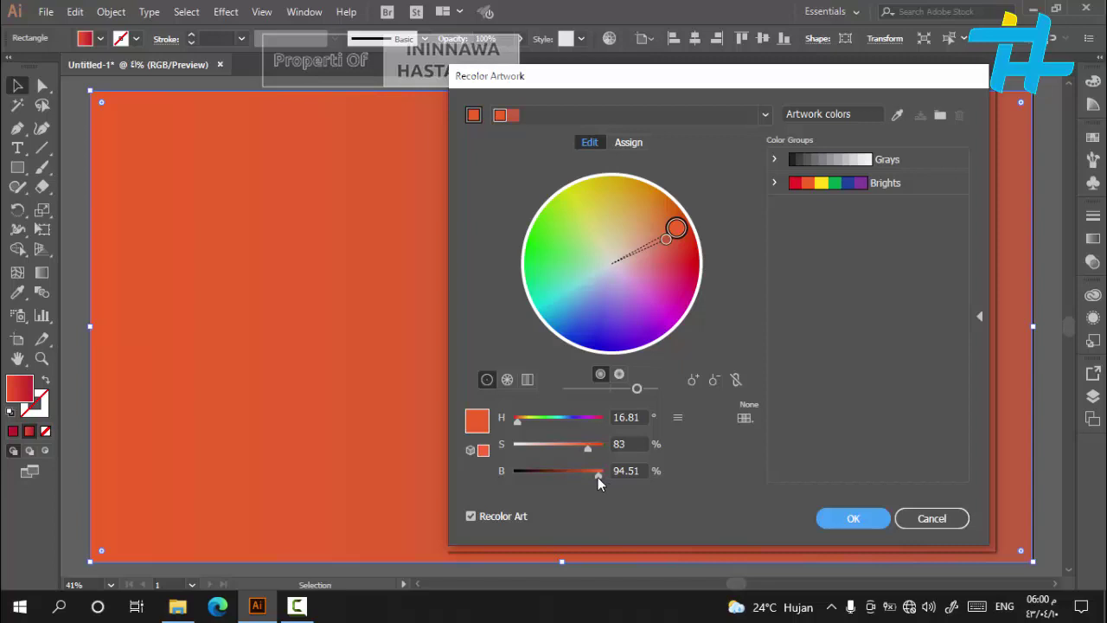
pyautogui.moveTo(598, 478); pyautogui.dragTo(586, 476)
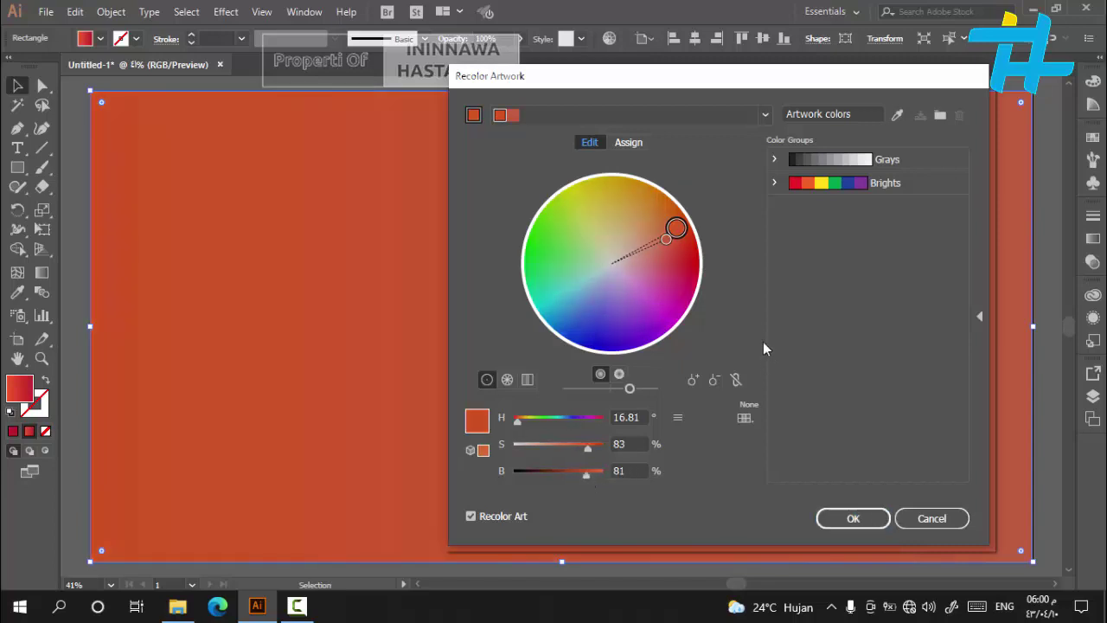
pyautogui.click(865, 523)
pyautogui.click(71, 223)
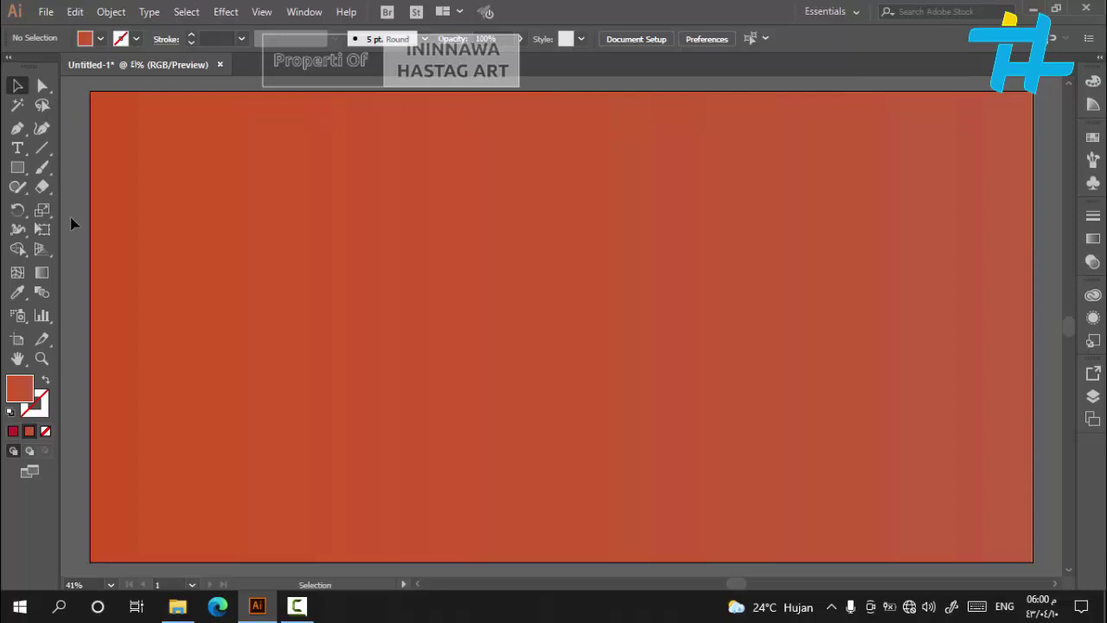
# Recolor the rectangle again with the orange at 87% saturation and 67% brightness, and the muted red at 70% brightness
pyautogui.click(208, 207)
pyautogui.click(609, 39)
pyautogui.click(646, 246)
pyautogui.moveTo(585, 476); pyautogui.dragTo(590, 448)
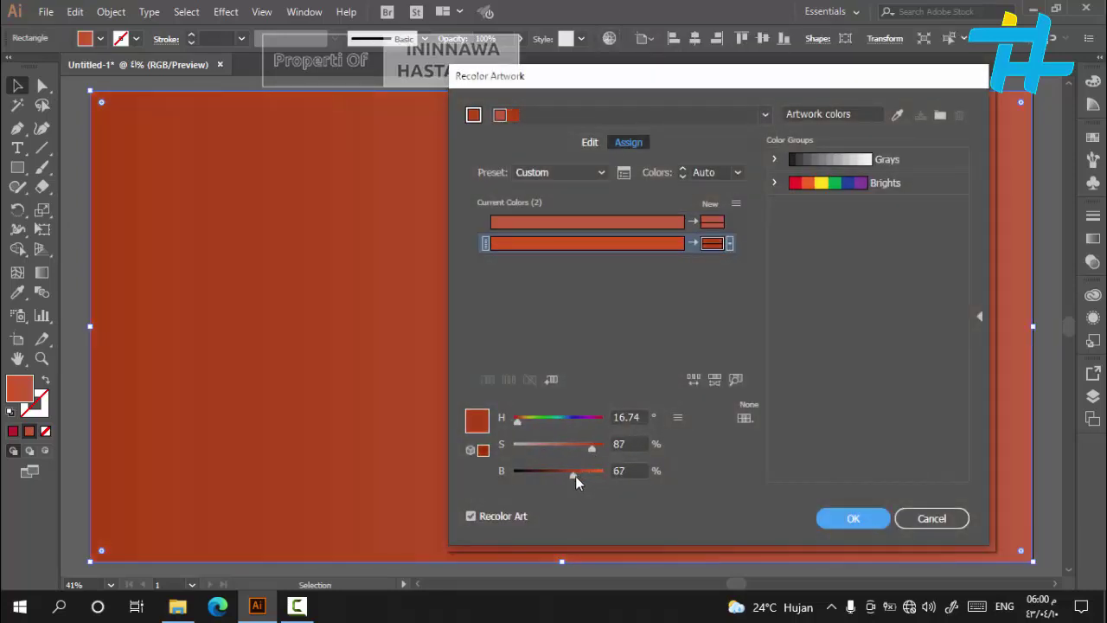
pyautogui.click(641, 221)
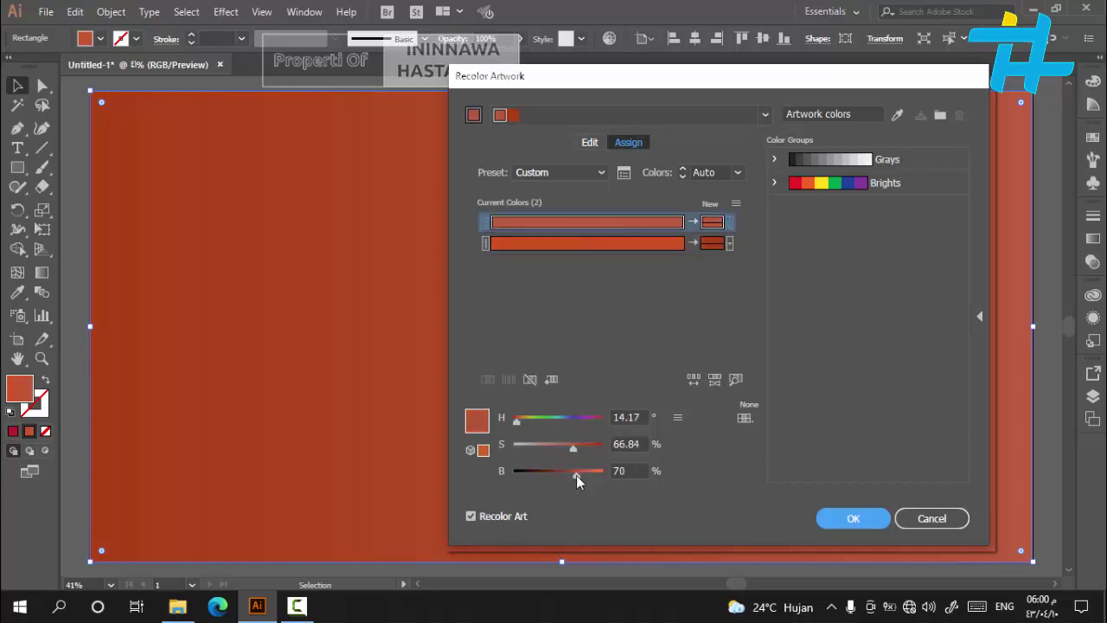
pyautogui.click(854, 518)
pyautogui.click(77, 183)
# Paint a wavy Paintbrush curve from above the rectangle's top edge across and past its right edge
pyautogui.scroll(-1, 76, 184)
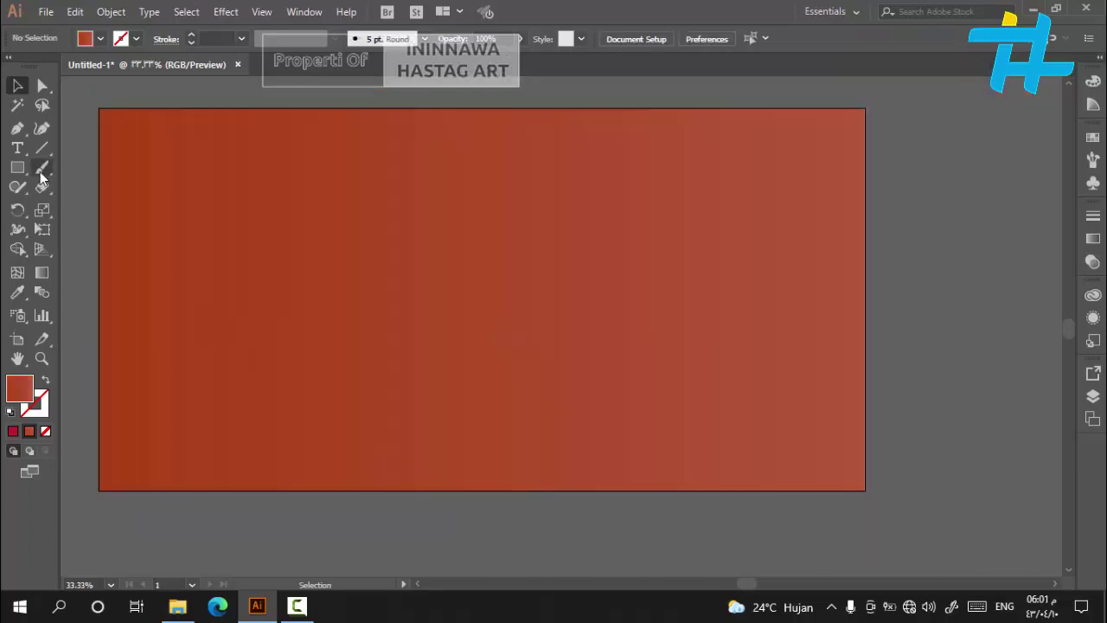
pyautogui.click(41, 173)
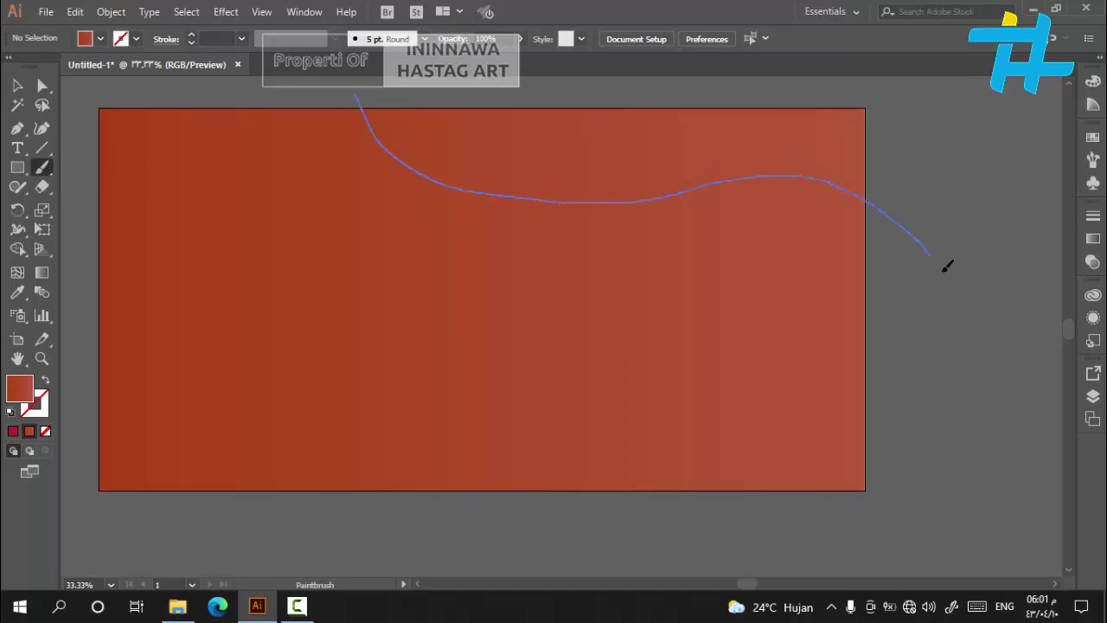
pyautogui.moveTo(947, 267); pyautogui.dragTo(961, 296)
pyautogui.click(18, 85)
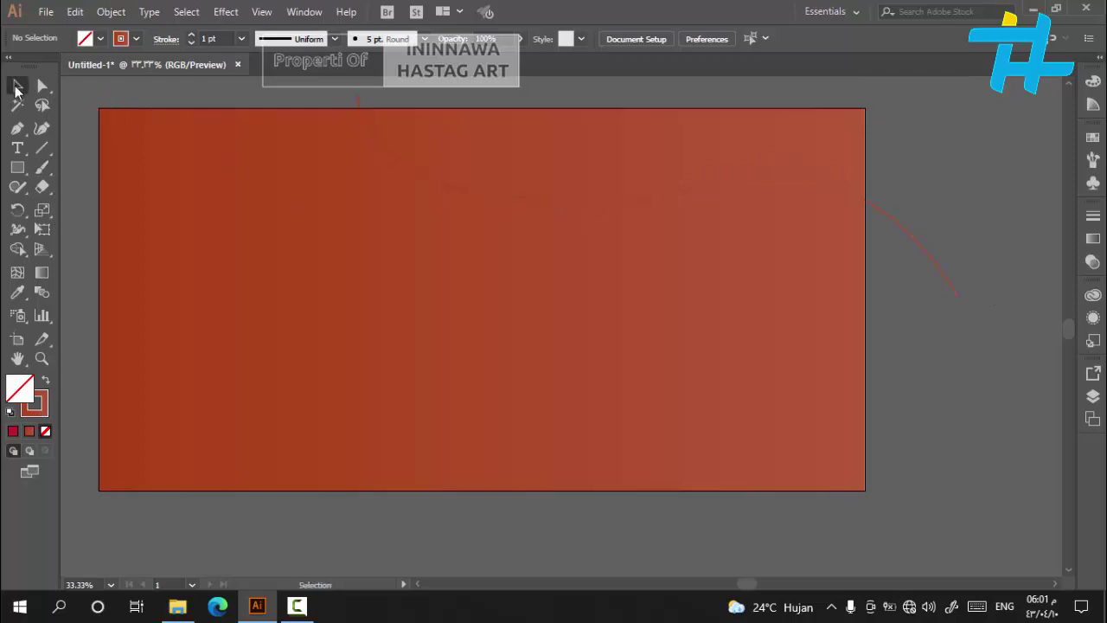
# Change the wavy curve's stroke color to black
pyautogui.click(358, 106)
pyautogui.click(358, 102)
pyautogui.click(136, 38)
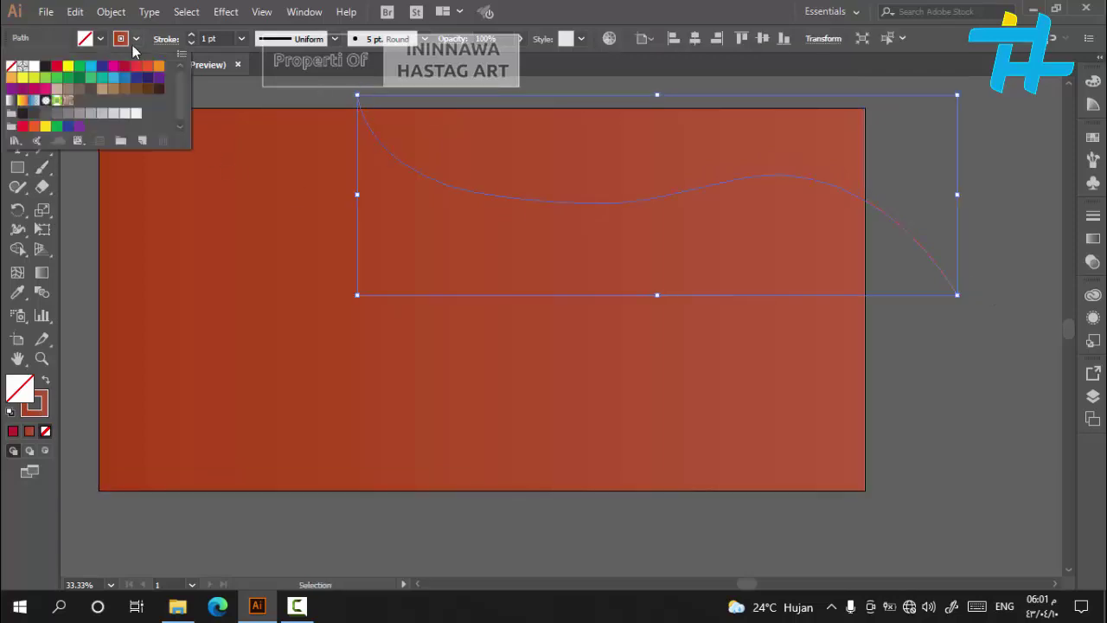
pyautogui.click(46, 66)
pyautogui.click(306, 91)
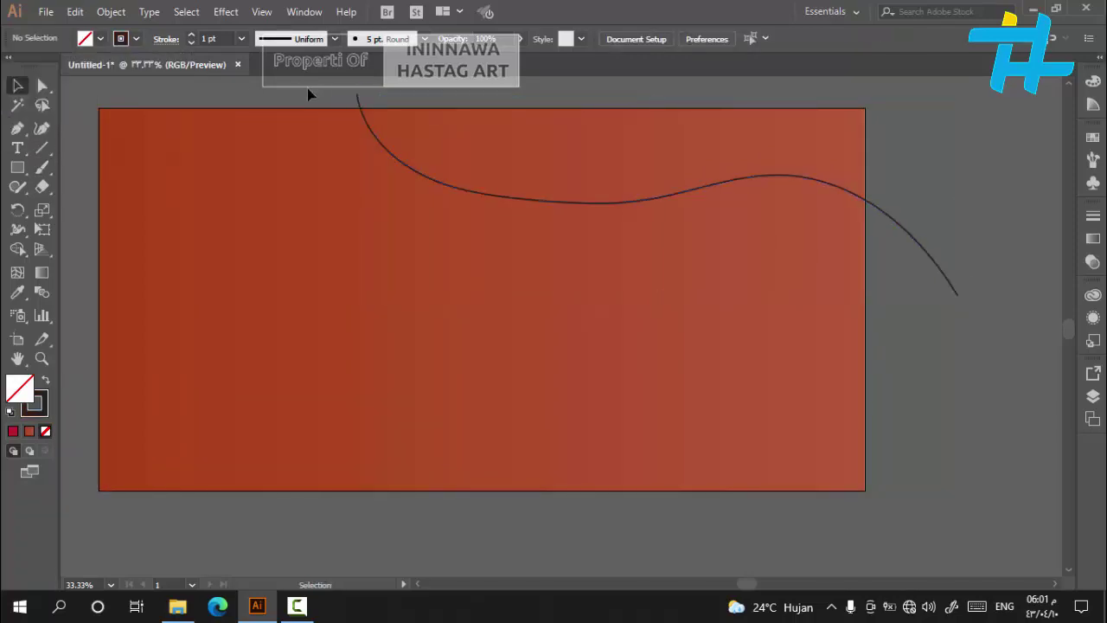
# Set the wavy curve's stroke weight to 2 pt
pyautogui.click(358, 102)
pyautogui.click(241, 39)
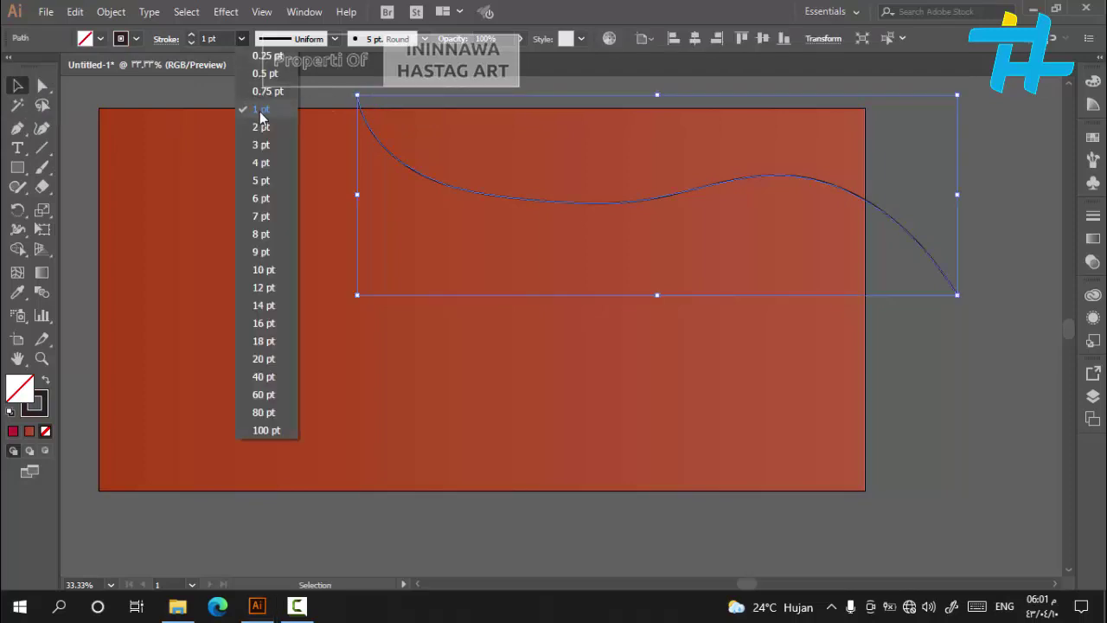
pyautogui.click(266, 102)
pyautogui.click(268, 102)
pyautogui.scroll(1, 845, 186)
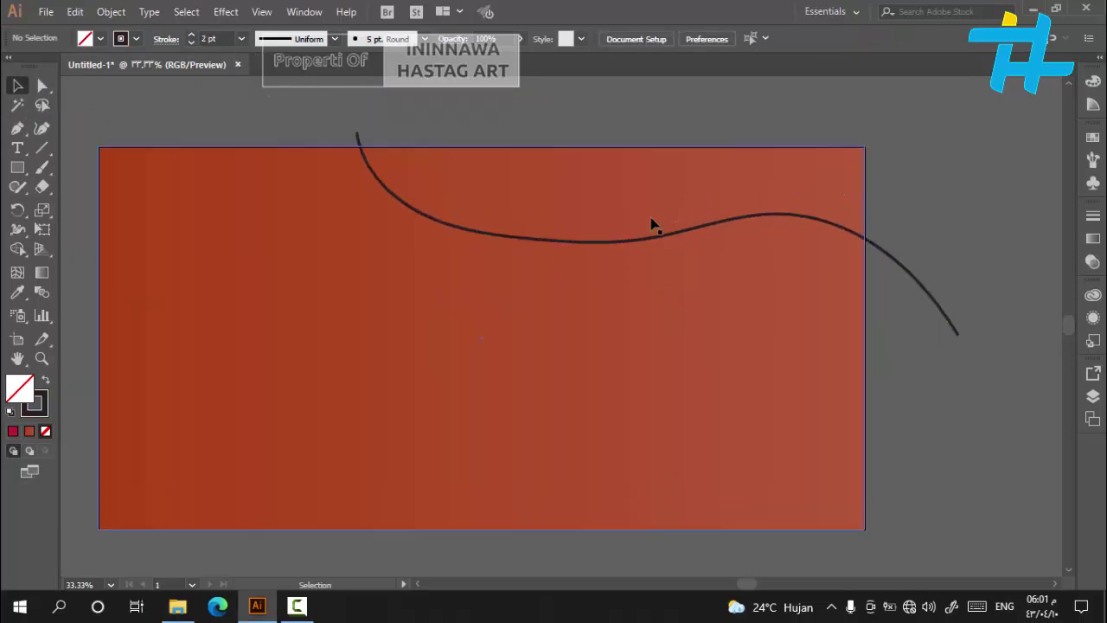
# Set the wavy curve's stroke weight to 1 pt
pyautogui.click(610, 243)
pyautogui.click(241, 39)
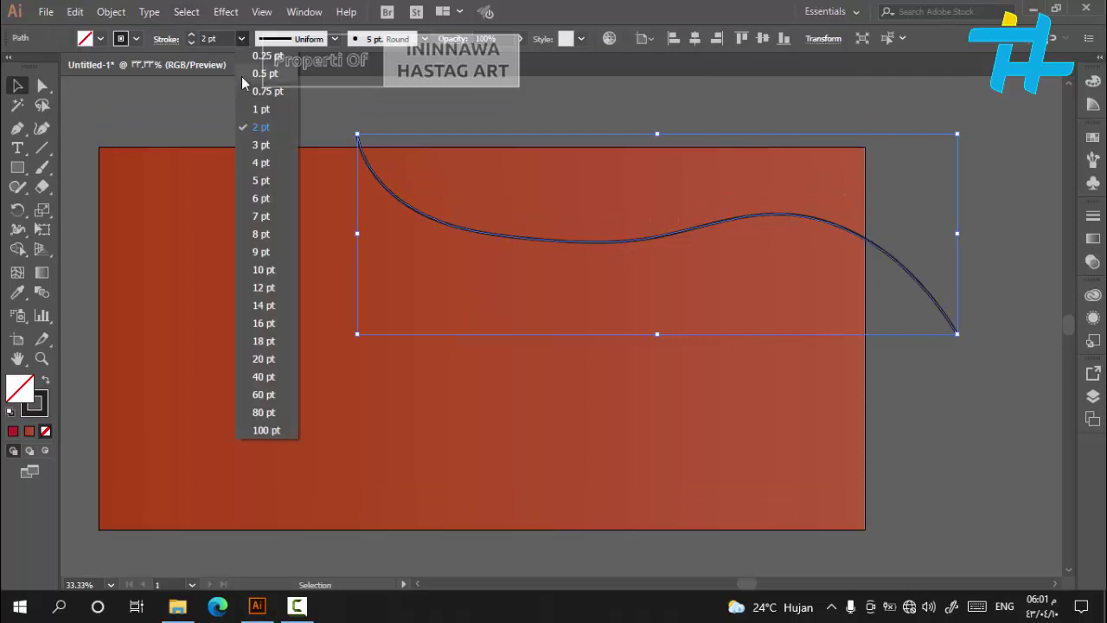
pyautogui.click(250, 109)
# Duplicate the wavy curve and place the copy above the original, crossing the rectangle's top edge
pyautogui.click(76, 12)
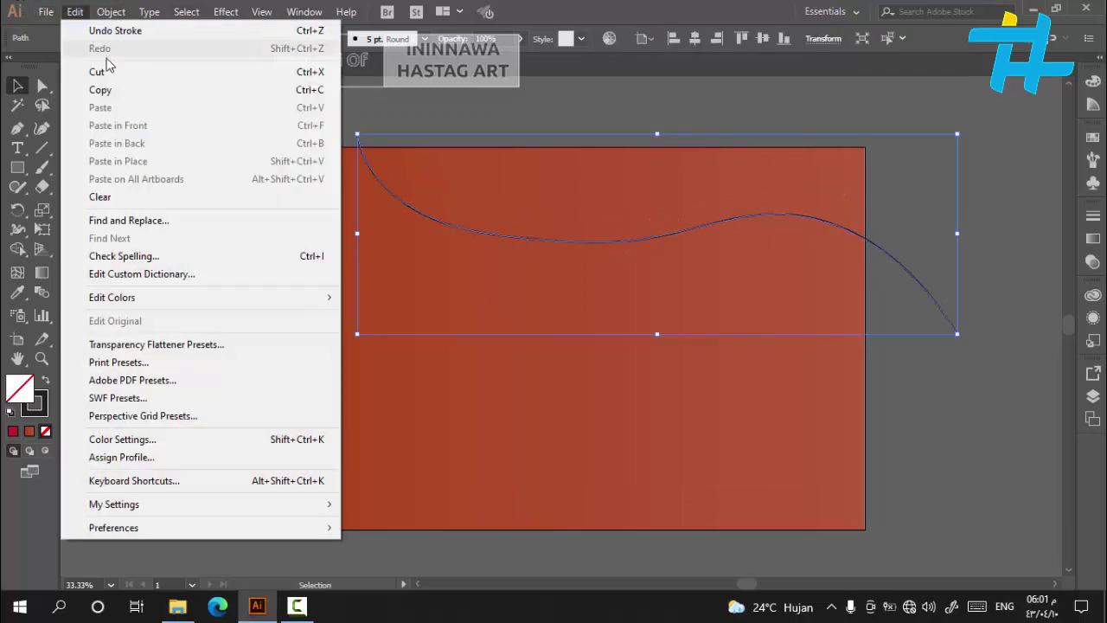
pyautogui.click(118, 92)
pyautogui.click(75, 12)
pyautogui.click(119, 108)
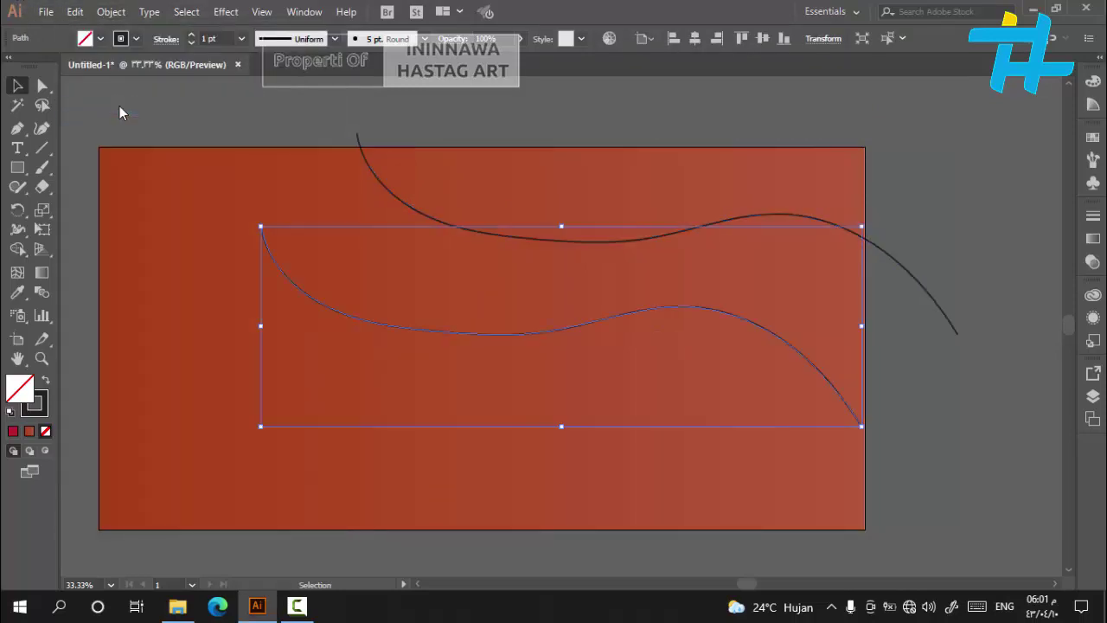
pyautogui.moveTo(554, 327); pyautogui.dragTo(679, 153)
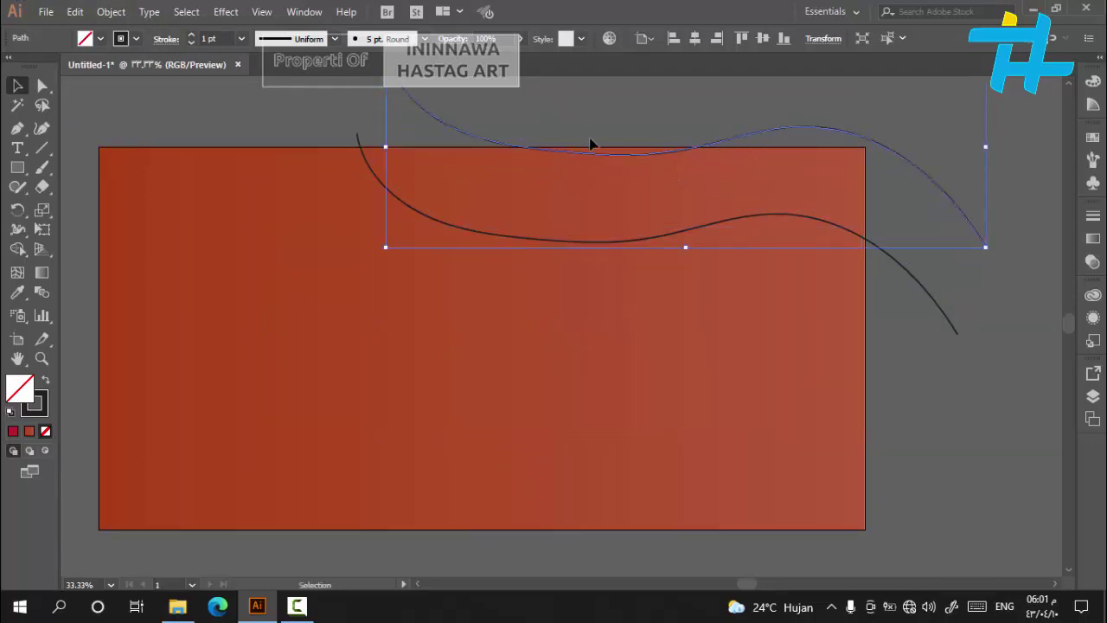
# Move the original, lower wavy curve straight down to widen the gap between the two curves
pyautogui.scroll(1, 591, 144)
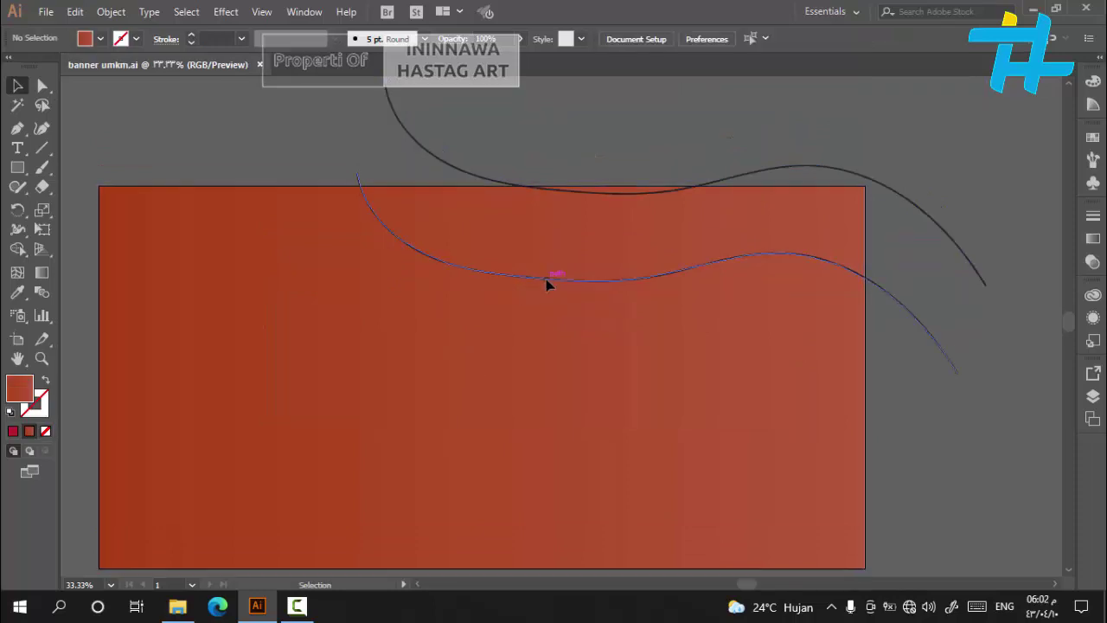
pyautogui.click(547, 281)
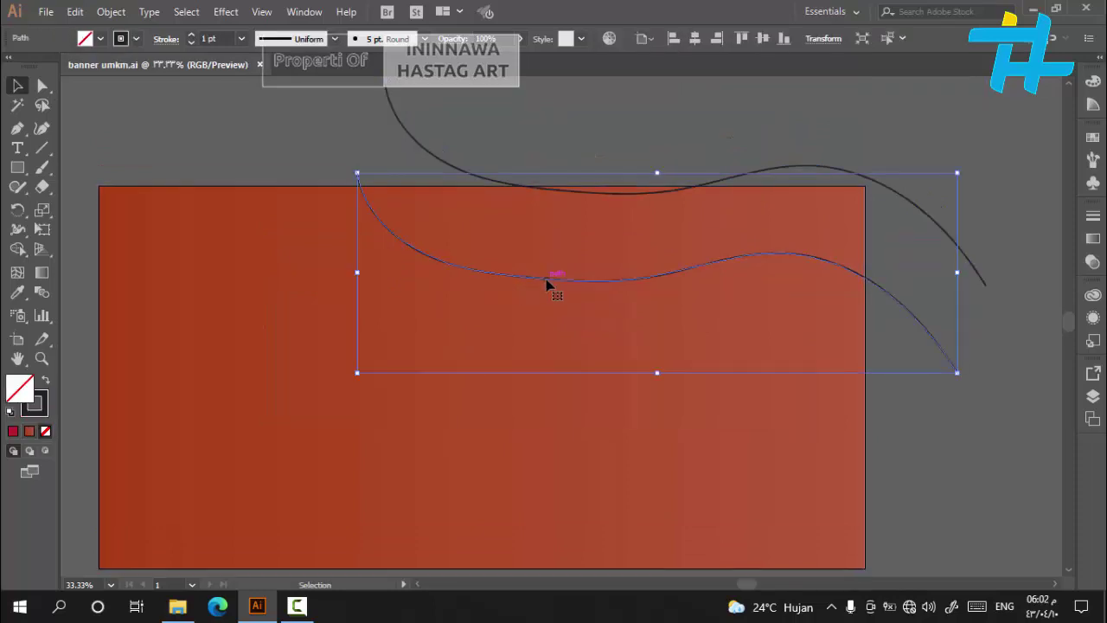
pyautogui.moveTo(547, 282); pyautogui.dragTo(552, 335)
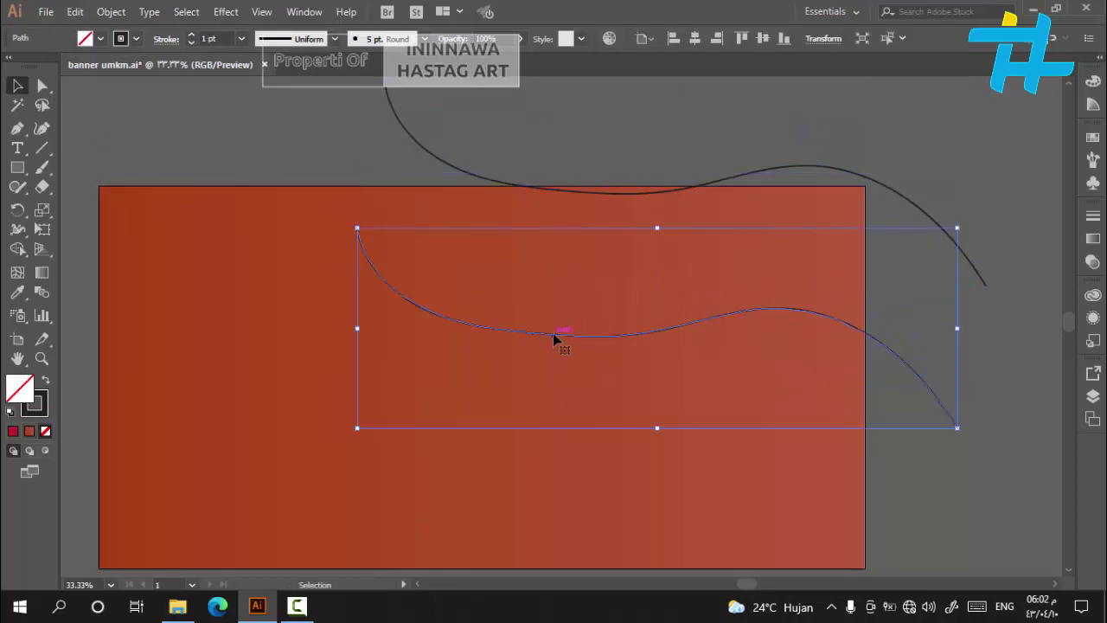
pyautogui.click(234, 130)
pyautogui.scroll(1, 284, 121)
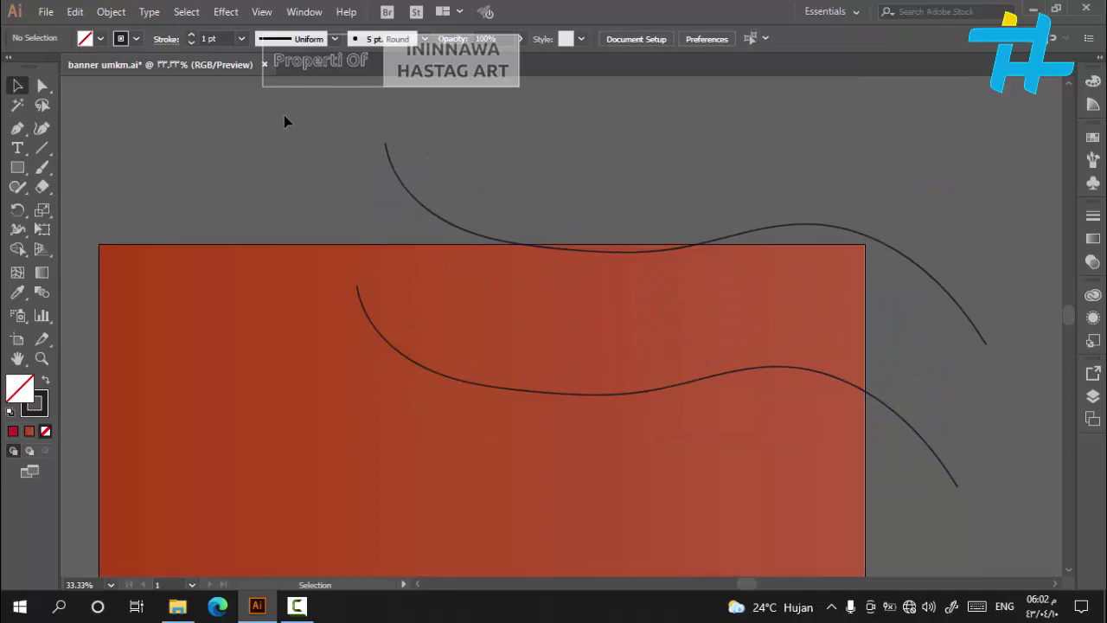
# Select both wavy curves without the background rectangle and make a blend between them
pyautogui.hotkey('ctrl', 'a')
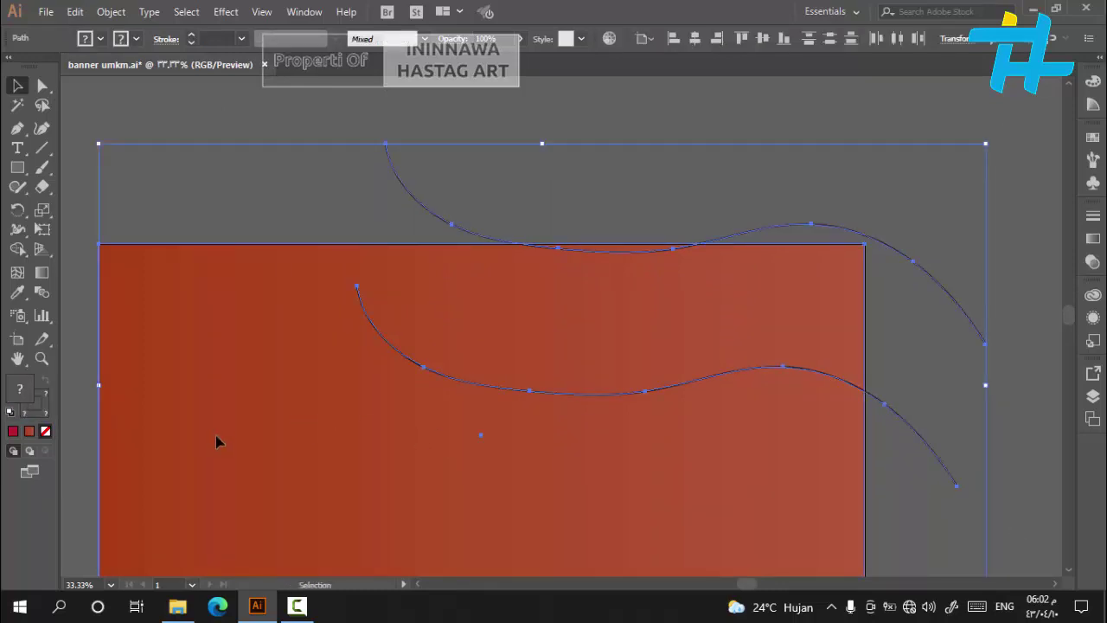
pyautogui.click(112, 12)
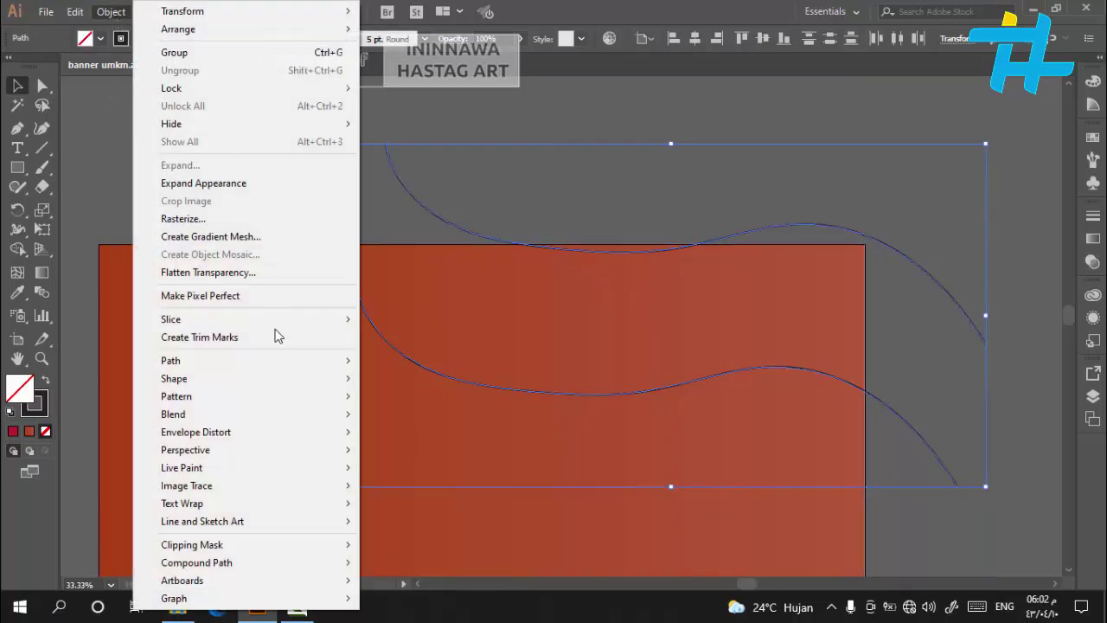
pyautogui.moveTo(291, 414)
pyautogui.click(399, 413)
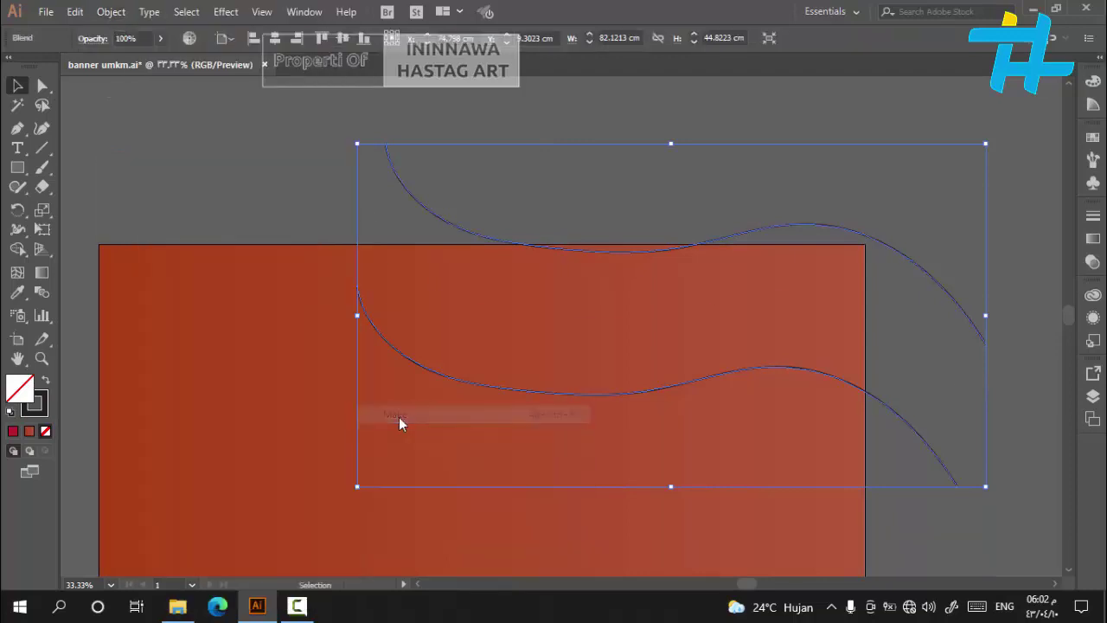
# Select only the curve blend and set its spacing to Specified Steps with 17 steps, previewing the result
pyautogui.click(413, 154)
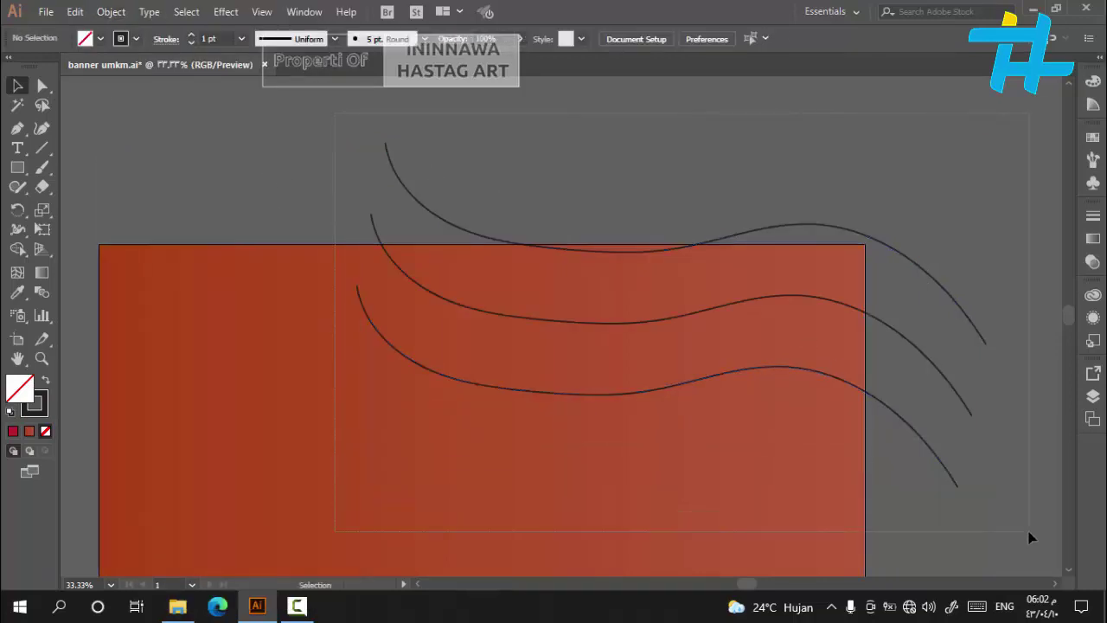
pyautogui.moveTo(1031, 533); pyautogui.dragTo(248, 419)
pyautogui.keyDown('shift'); pyautogui.click(247, 420); pyautogui.keyUp('shift')
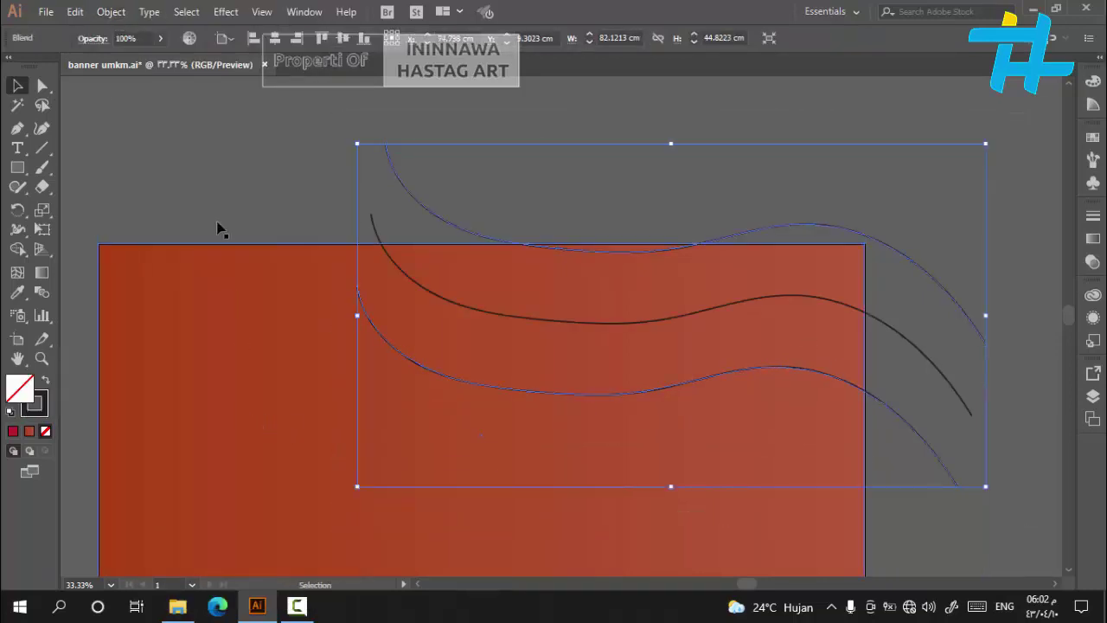
pyautogui.click(110, 11)
pyautogui.moveTo(350, 416)
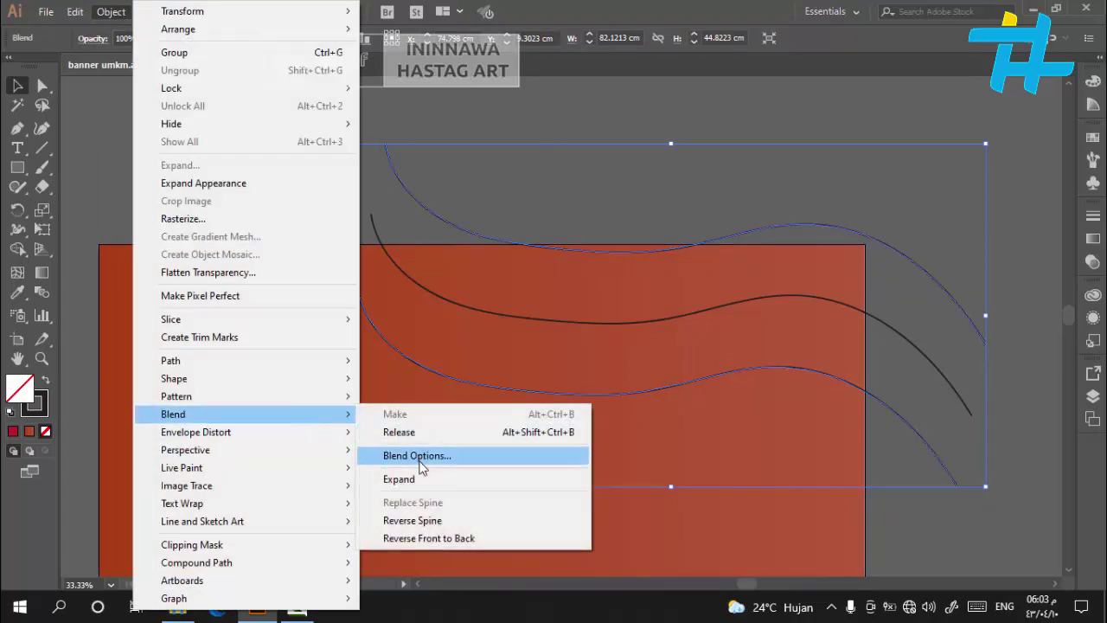
pyautogui.click(420, 452)
pyautogui.moveTo(712, 33); pyautogui.dragTo(221, 217)
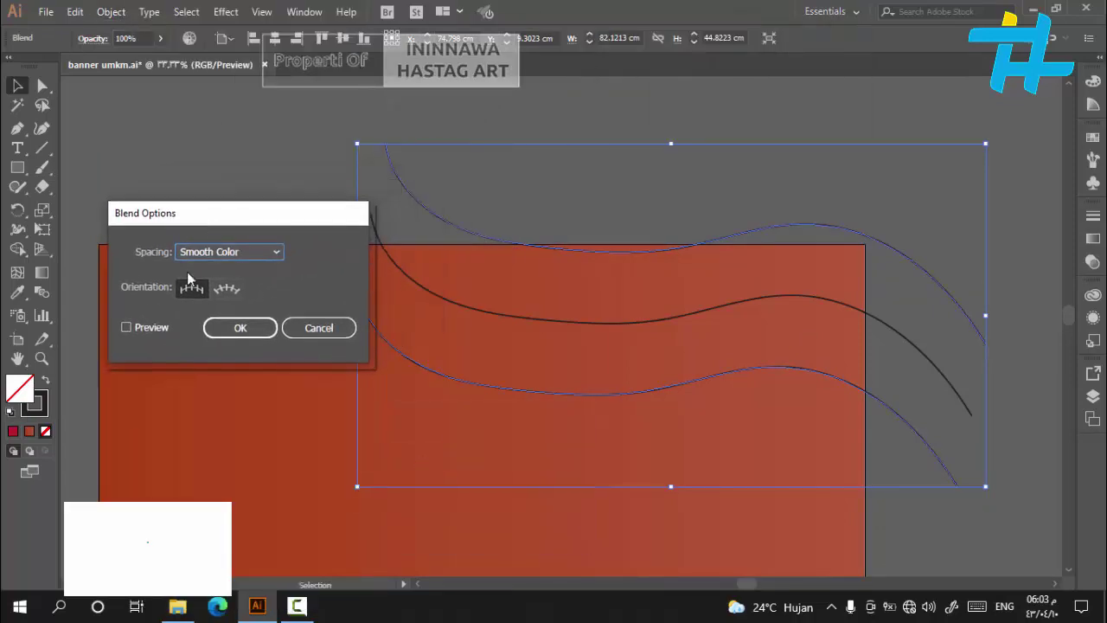
pyautogui.click(152, 326)
pyautogui.click(255, 253)
pyautogui.click(251, 286)
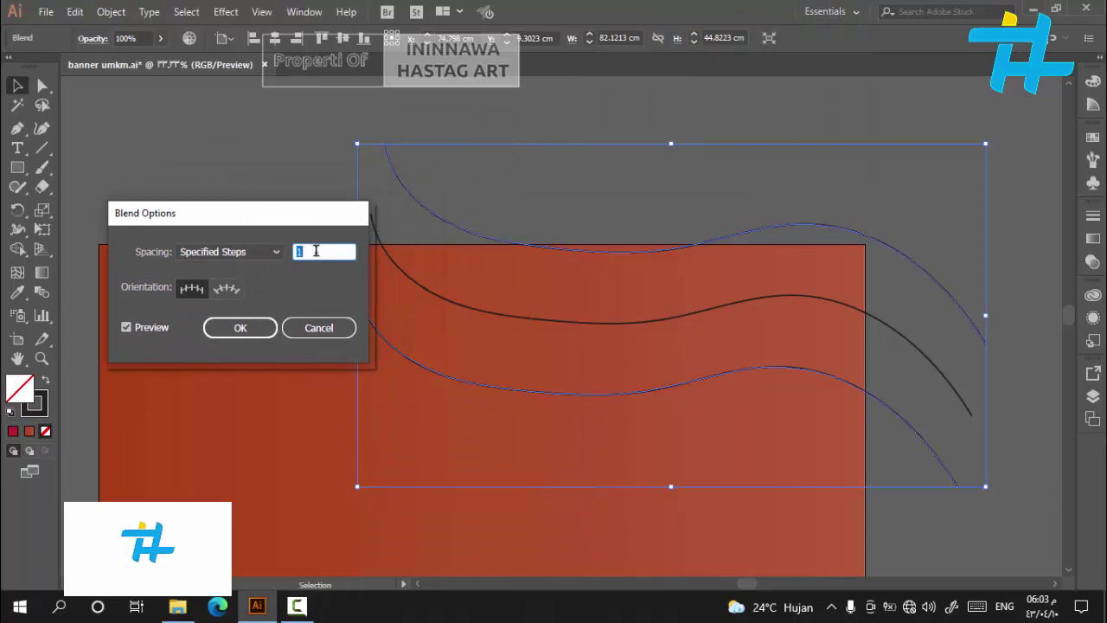
pyautogui.click(144, 326)
pyautogui.click(144, 326)
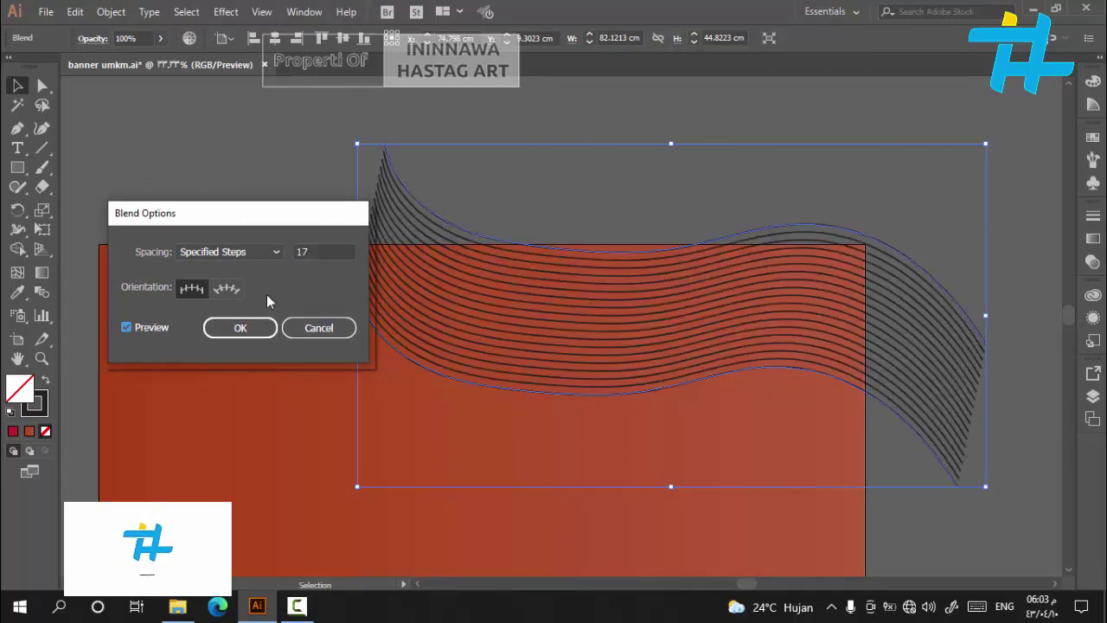
# Increase the blend to 25 specified steps, preview it and apply the blend options
pyautogui.doubleClick(303, 252)
pyautogui.write('25')
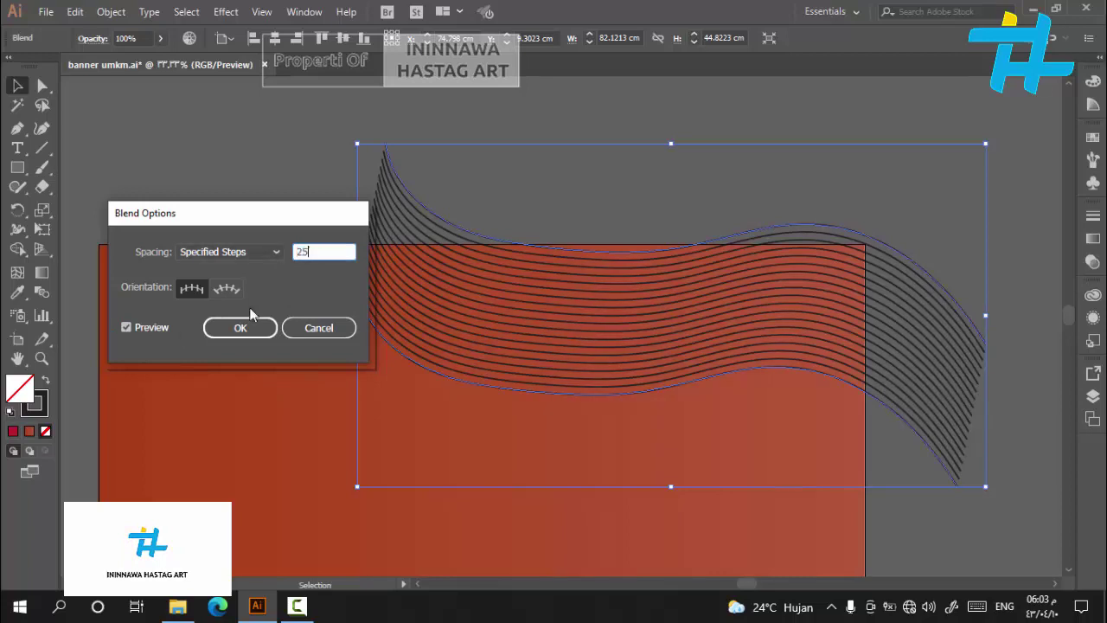
pyautogui.click(147, 332)
pyautogui.click(147, 333)
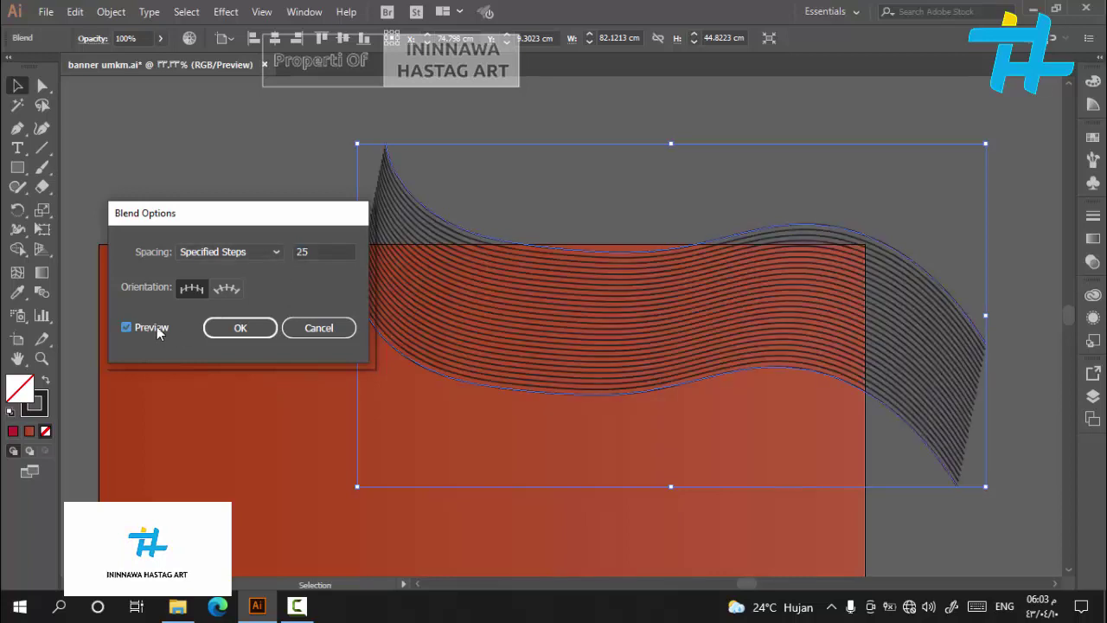
pyautogui.click(241, 328)
pyautogui.click(235, 177)
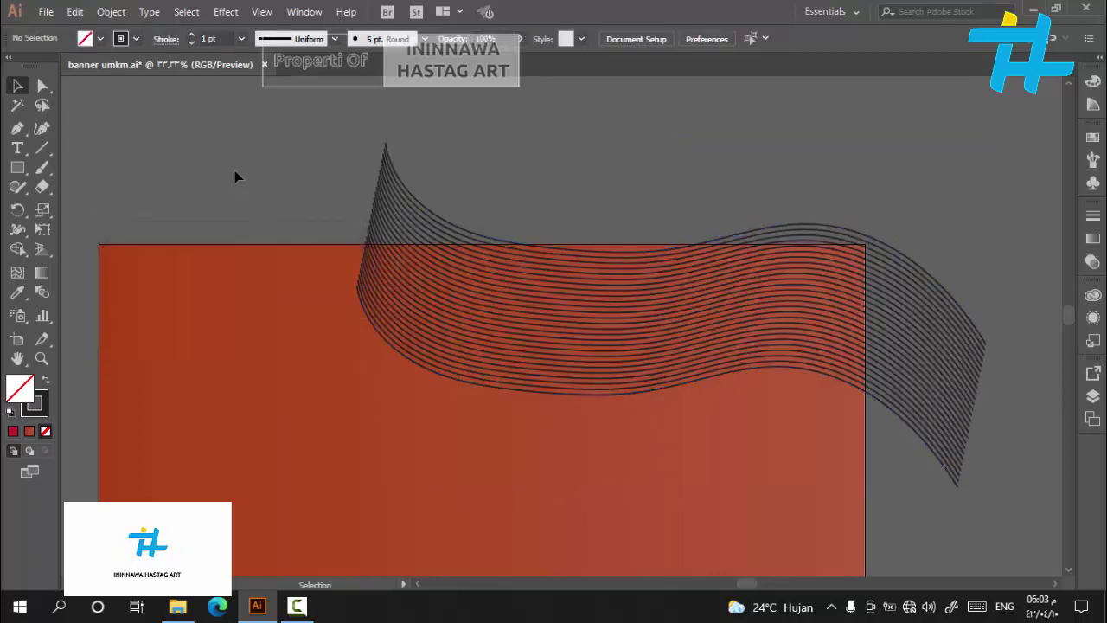
# Reshape the blend's left side, moving the lower curve's end anchor to the rectangle's top edge and the upper curve's end anchor higher
pyautogui.click(390, 239)
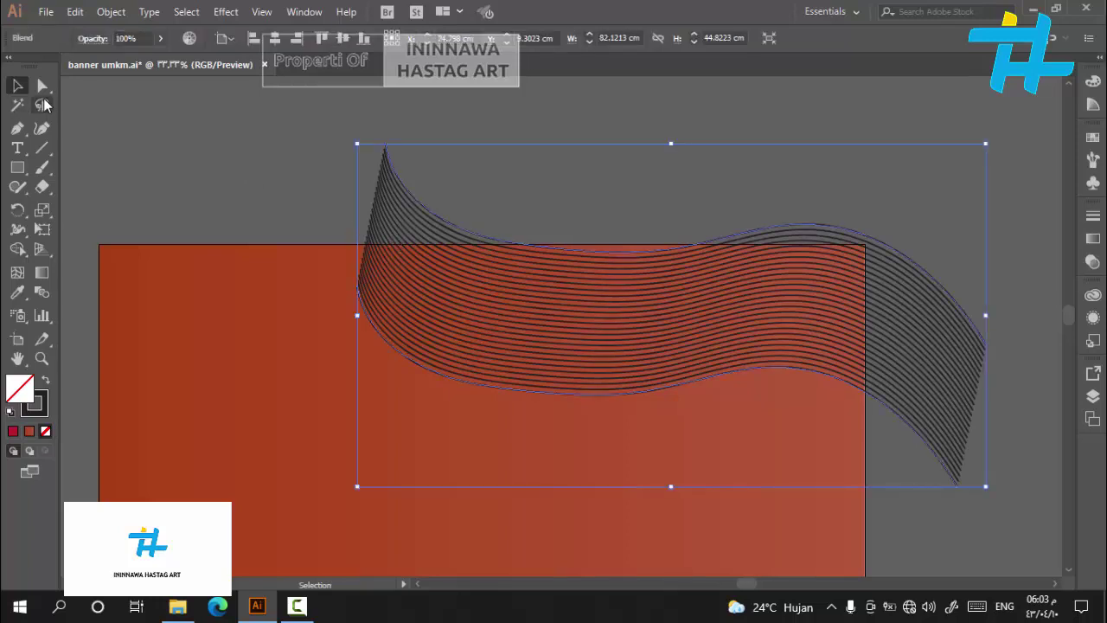
pyautogui.press('a')
pyautogui.moveTo(357, 286); pyautogui.dragTo(338, 238)
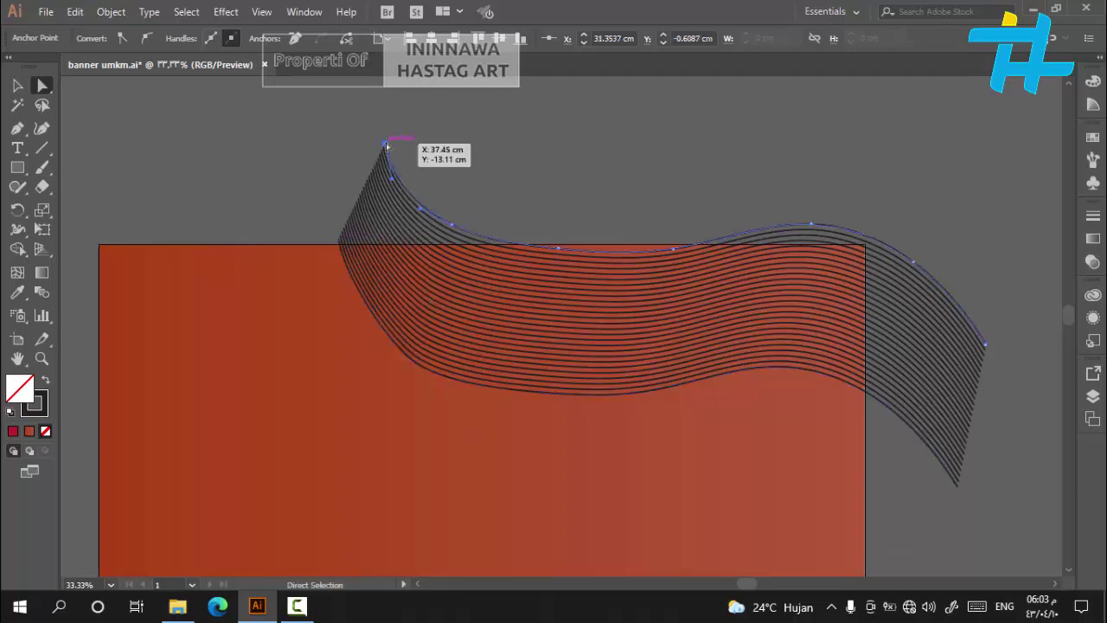
pyautogui.moveTo(385, 152); pyautogui.dragTo(393, 127)
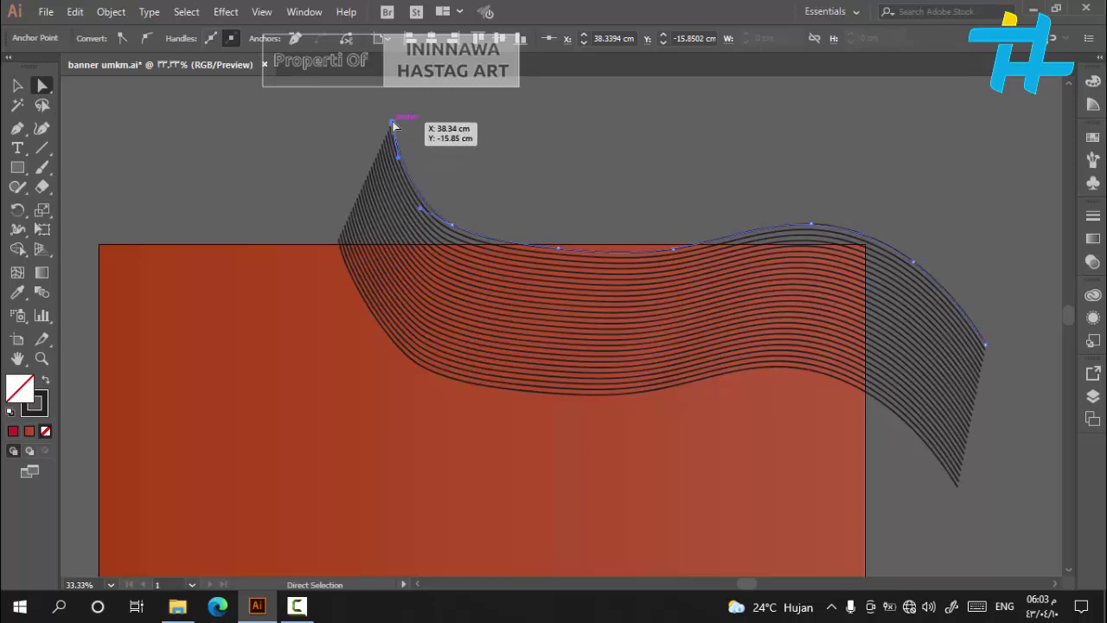
pyautogui.click(340, 241)
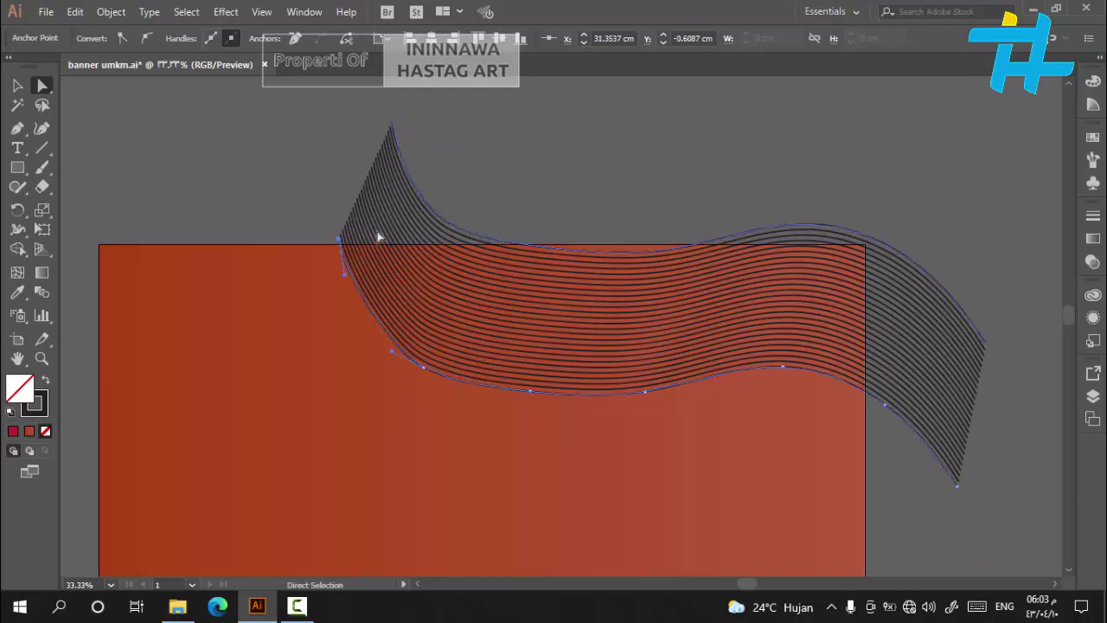
pyautogui.click(393, 125)
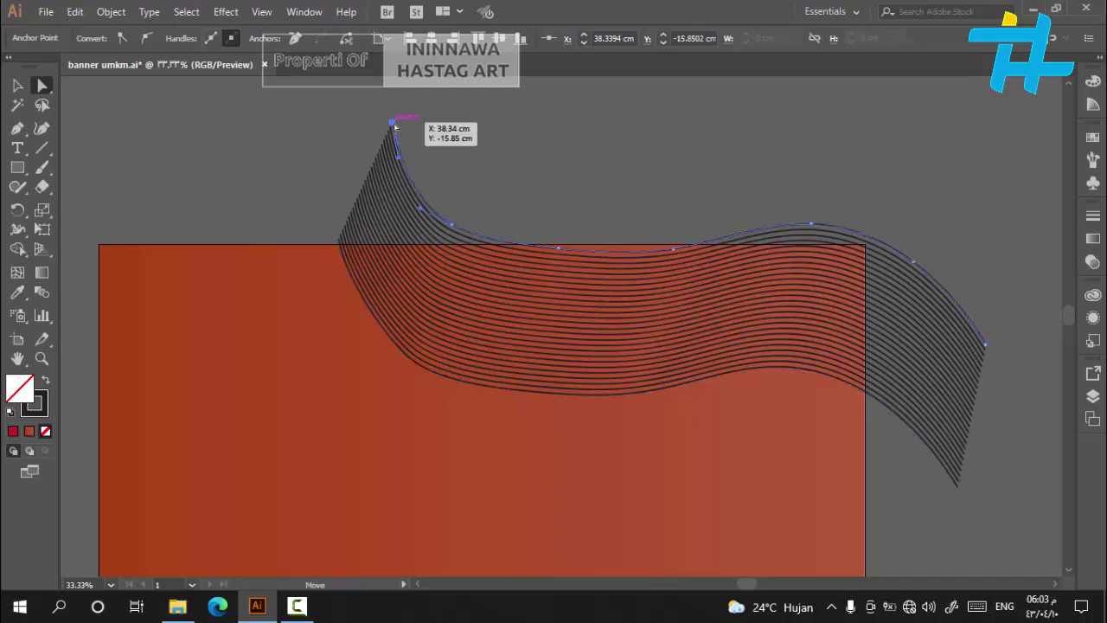
pyautogui.moveTo(393, 126); pyautogui.dragTo(397, 105)
pyautogui.click(296, 152)
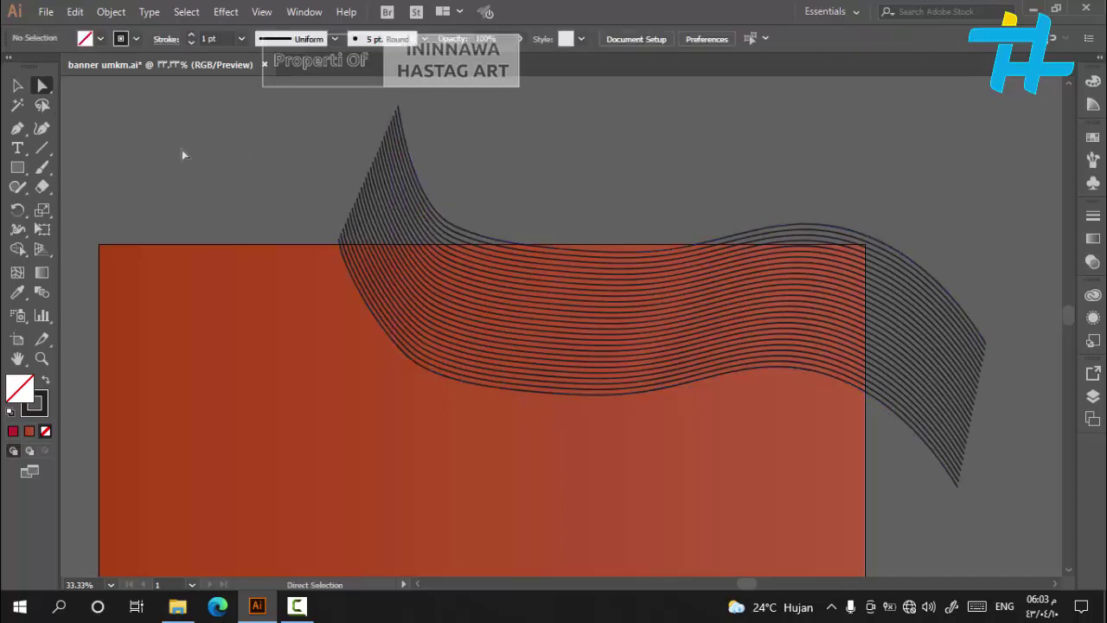
# Move the whole wavy blend left and slightly up over the rectangle's top edge
pyautogui.click(10, 87)
pyautogui.moveTo(721, 324); pyautogui.dragTo(649, 293)
pyautogui.scroll(-1, 701, 318)
pyautogui.scroll(-1, 646, 309)
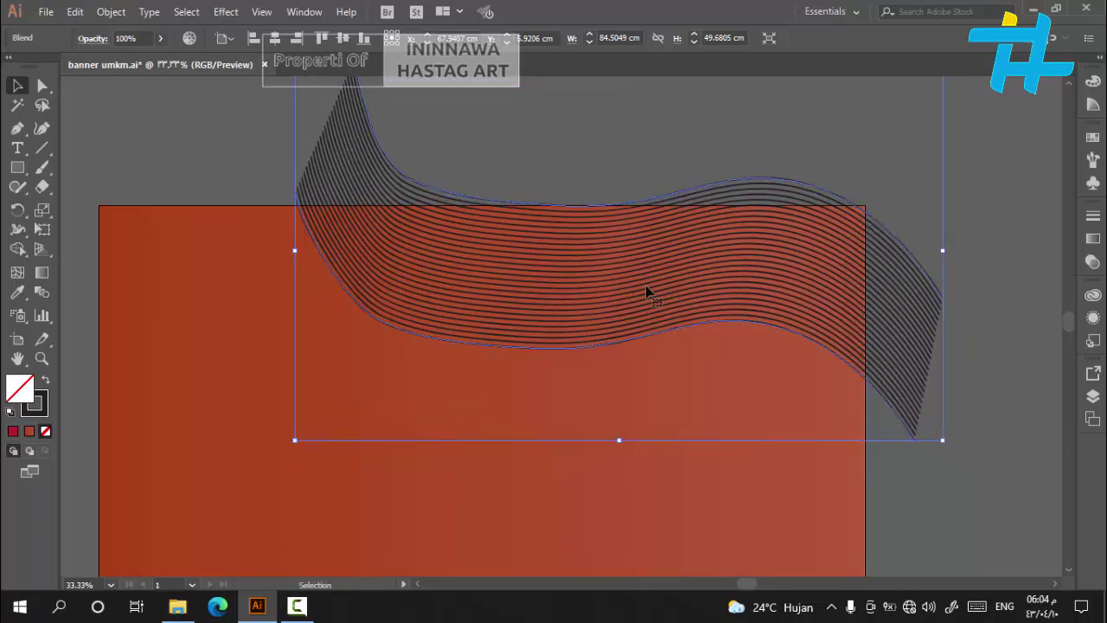
pyautogui.scroll(-3, 649, 293)
pyautogui.scroll(2, 234, 203)
pyautogui.click(211, 148)
pyautogui.scroll(3, 496, 297)
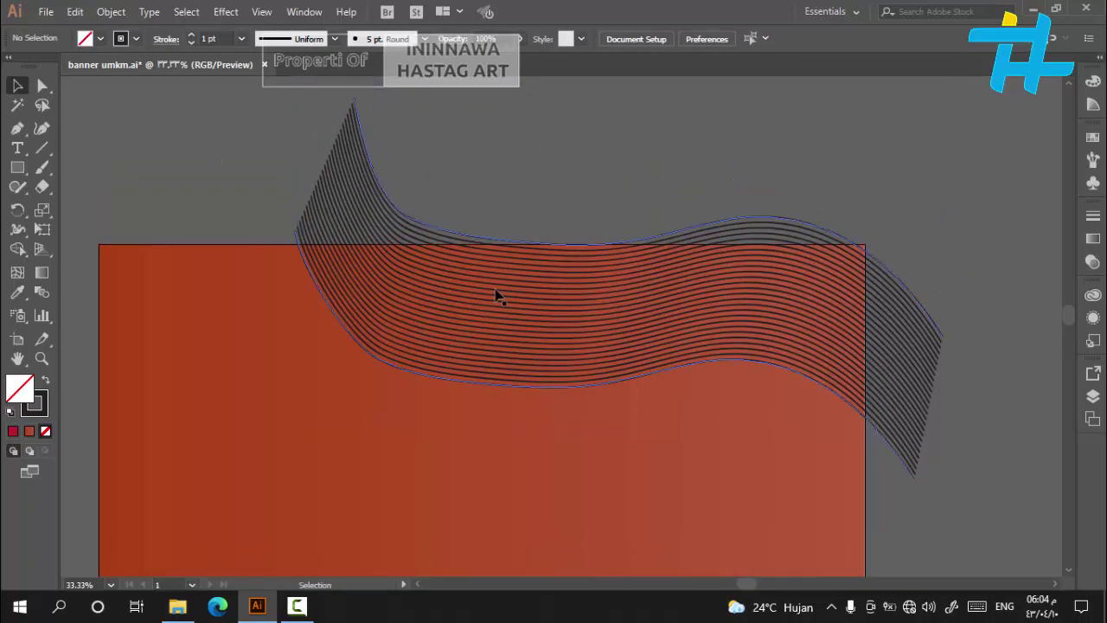
# Expand the wavy blend into a group of individual paths
pyautogui.click(497, 294)
pyautogui.click(111, 11)
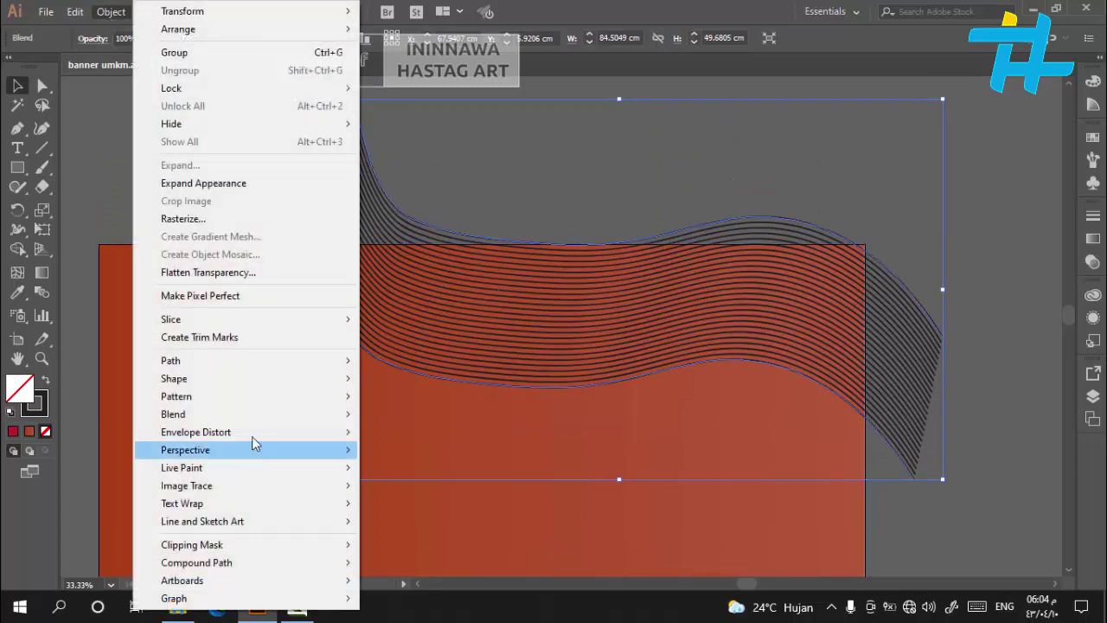
pyautogui.moveTo(266, 421)
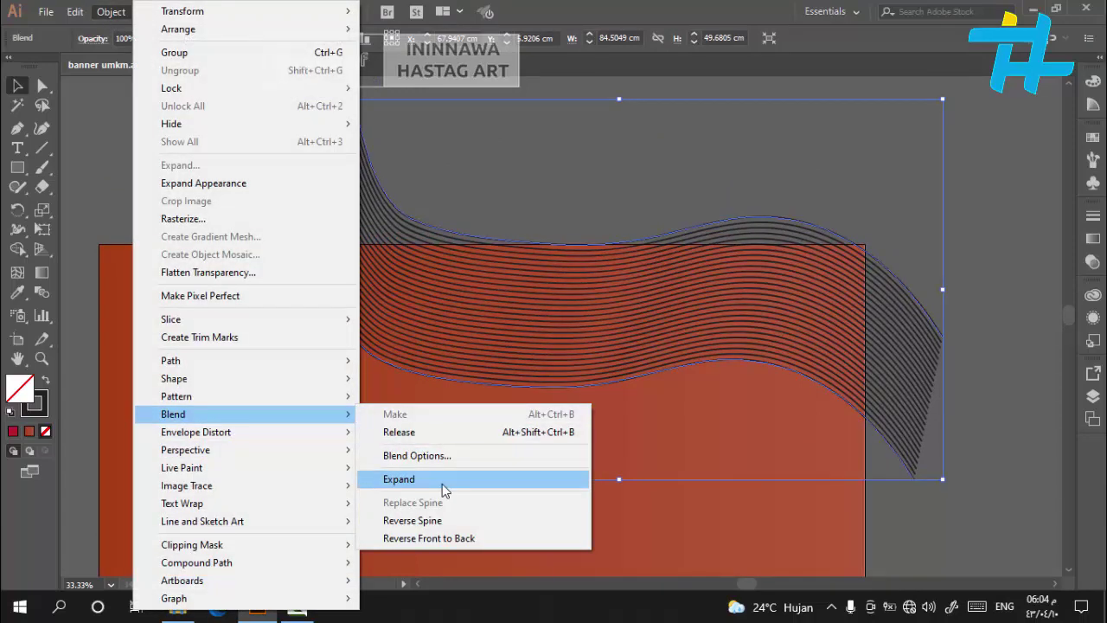
pyautogui.click(443, 480)
pyautogui.click(237, 193)
pyautogui.click(344, 195)
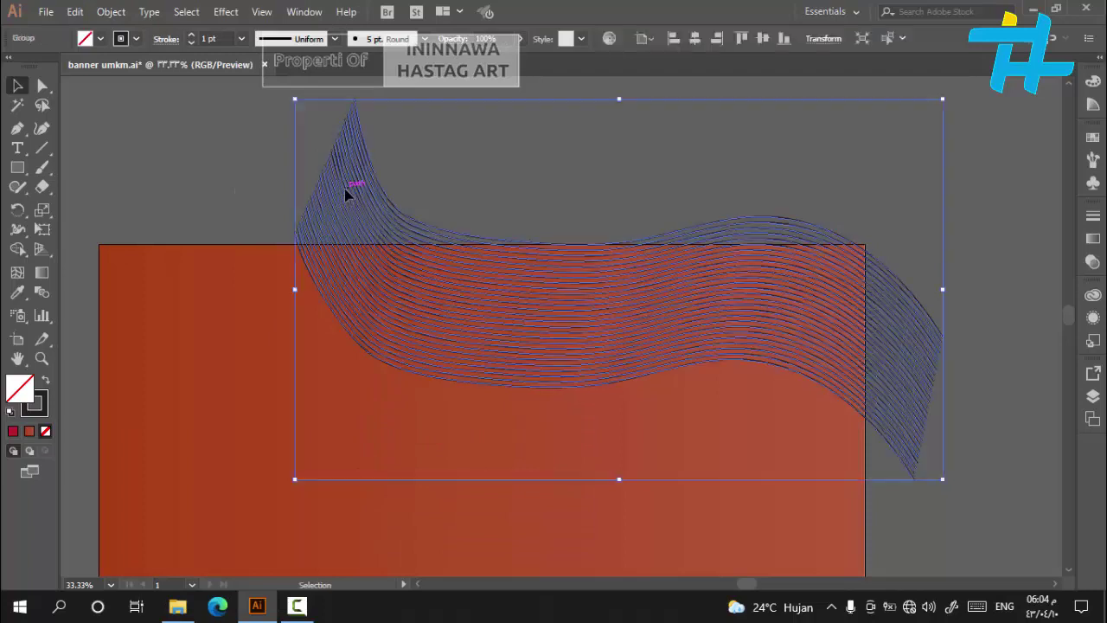
pyautogui.click(112, 12)
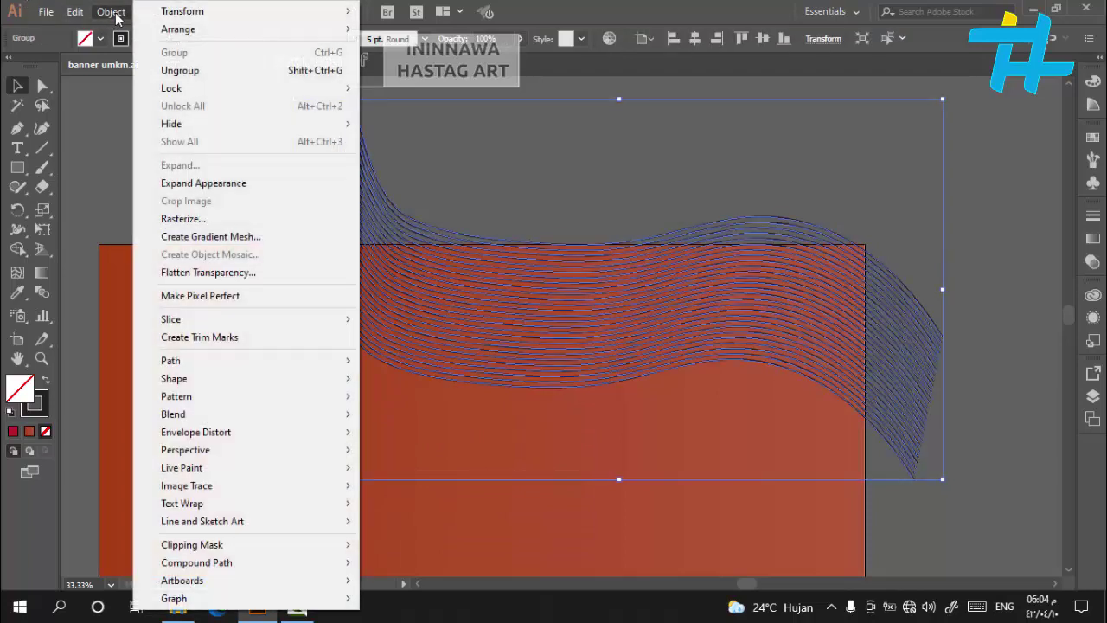
pyautogui.click(103, 117)
pyautogui.click(104, 116)
# Change the stroke color of the expanded wave group to light tan
pyautogui.click(366, 203)
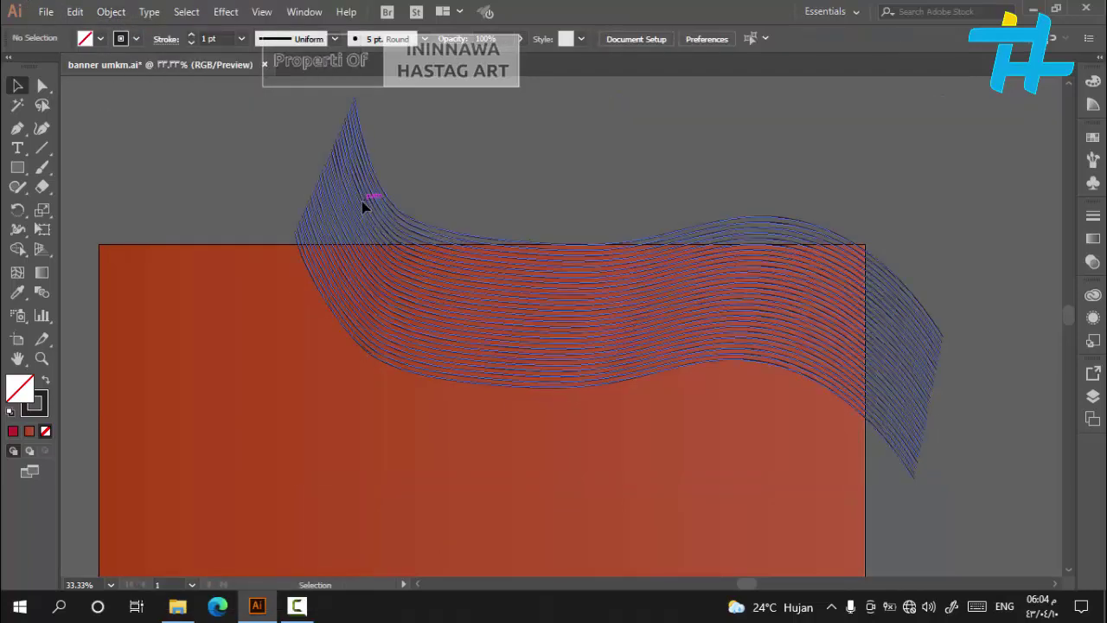
pyautogui.click(136, 42)
pyautogui.click(108, 96)
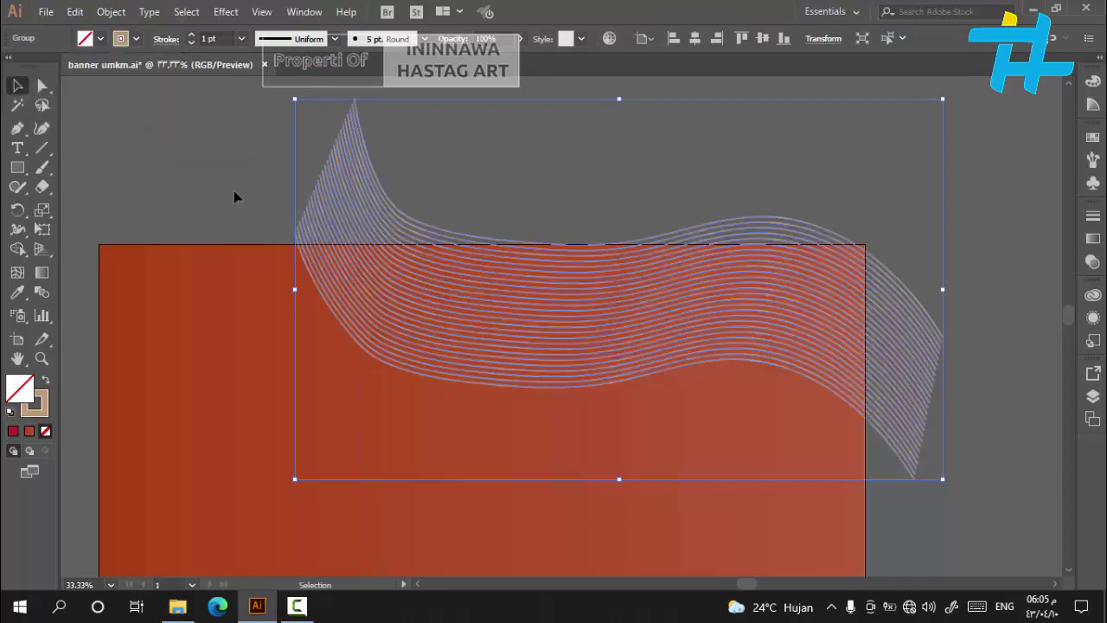
pyautogui.click(234, 197)
pyautogui.scroll(-2, 234, 173)
pyautogui.click(307, 155)
pyautogui.click(291, 145)
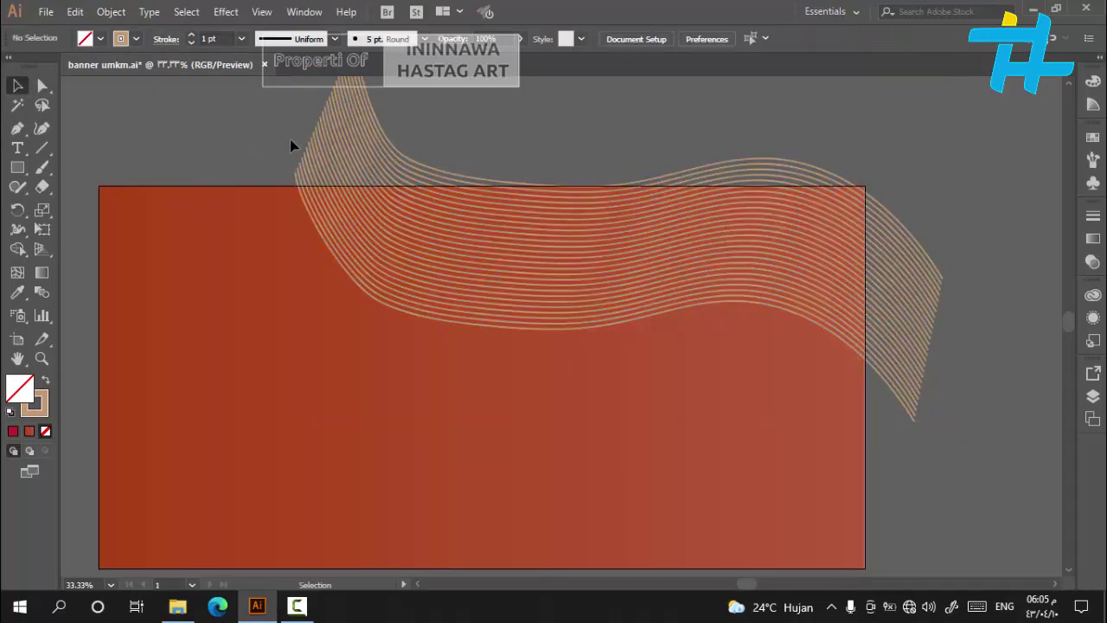
# Duplicate the wavy line group and place the copy below it, across the banner's bottom edge
pyautogui.hotkey('ctrl', '-')
pyautogui.click(605, 235)
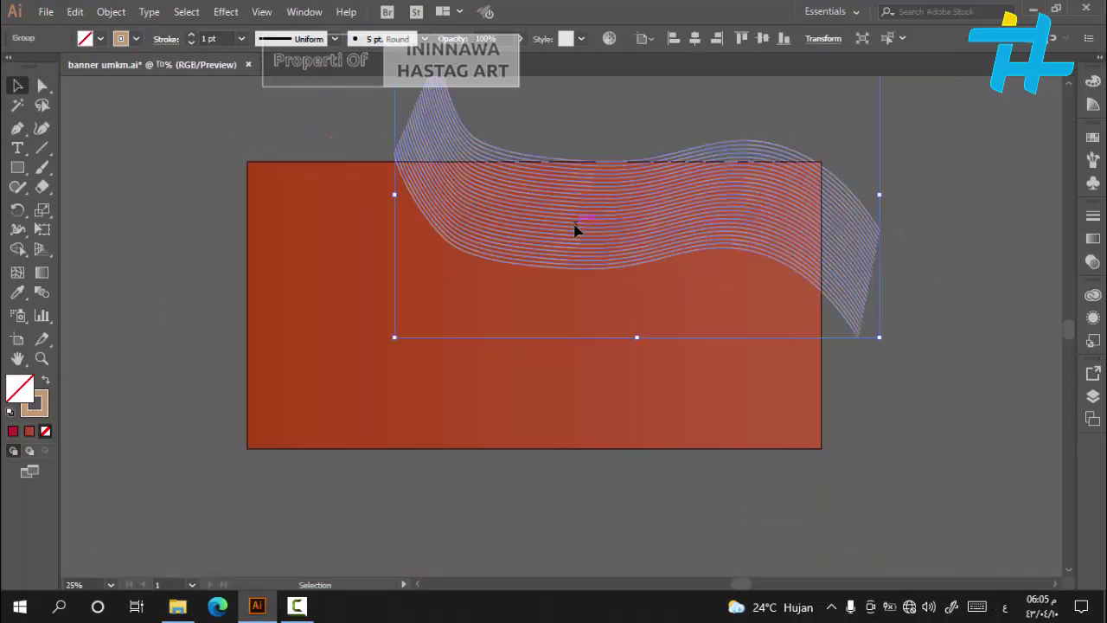
pyautogui.moveTo(575, 229); pyautogui.dragTo(603, 470)
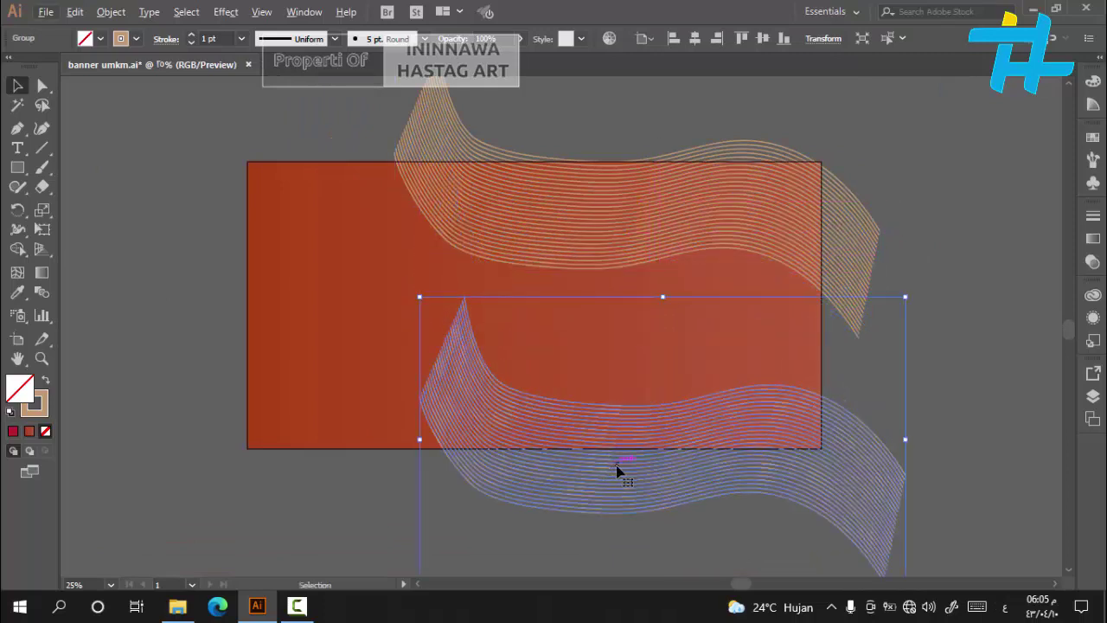
# Reflect the lower wave copy across the horizontal axis
pyautogui.rightClick(617, 466)
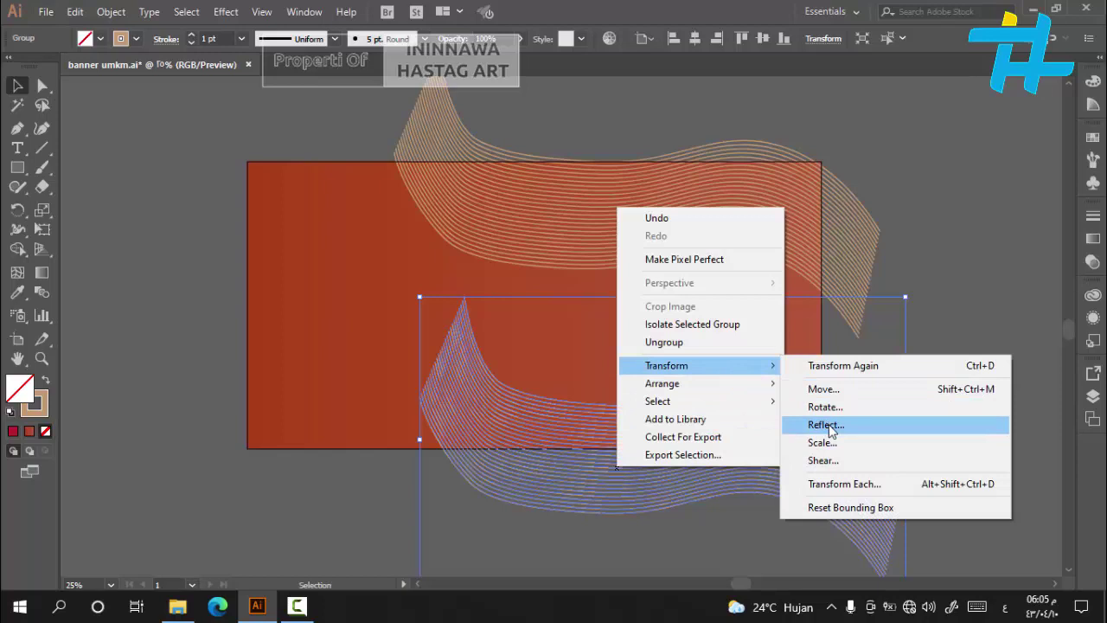
pyautogui.click(826, 425)
pyautogui.click(740, 350)
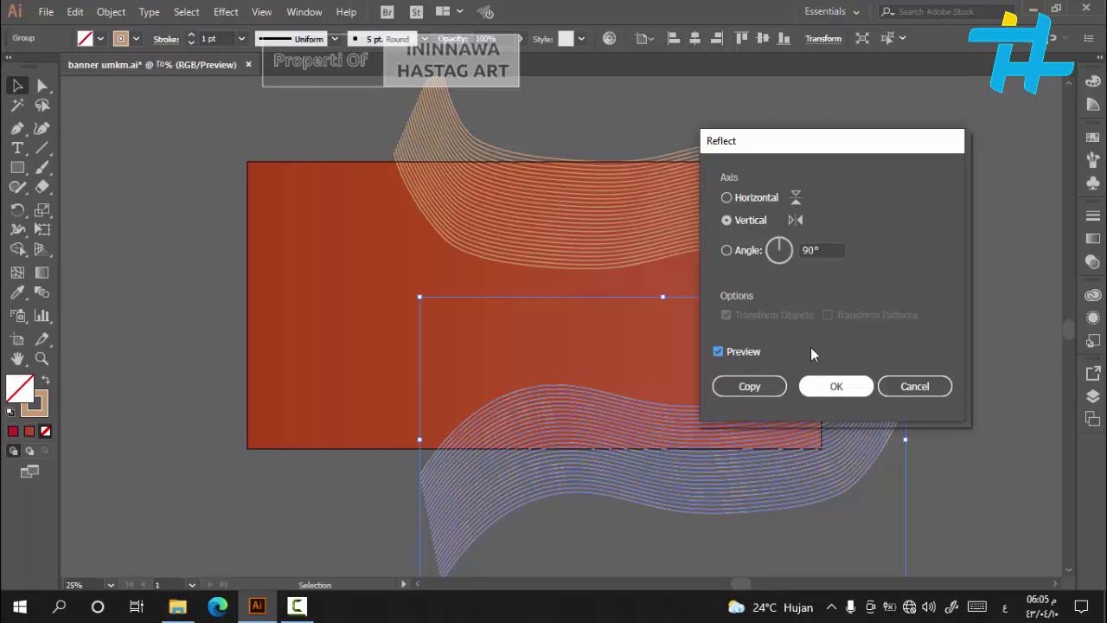
pyautogui.click(757, 197)
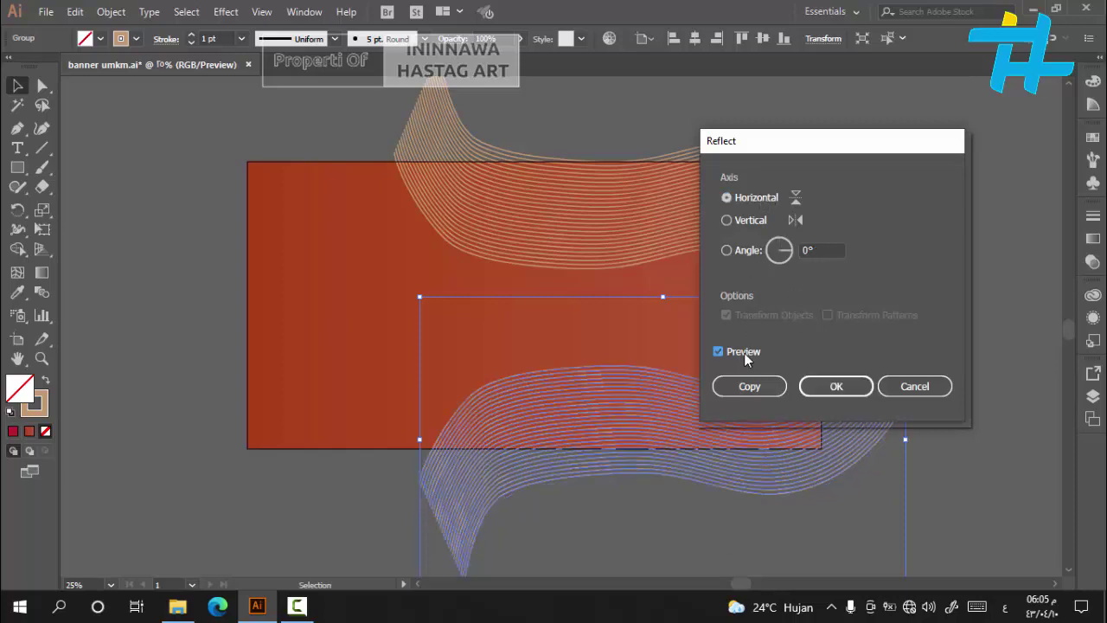
pyautogui.click(744, 353)
pyautogui.click(844, 388)
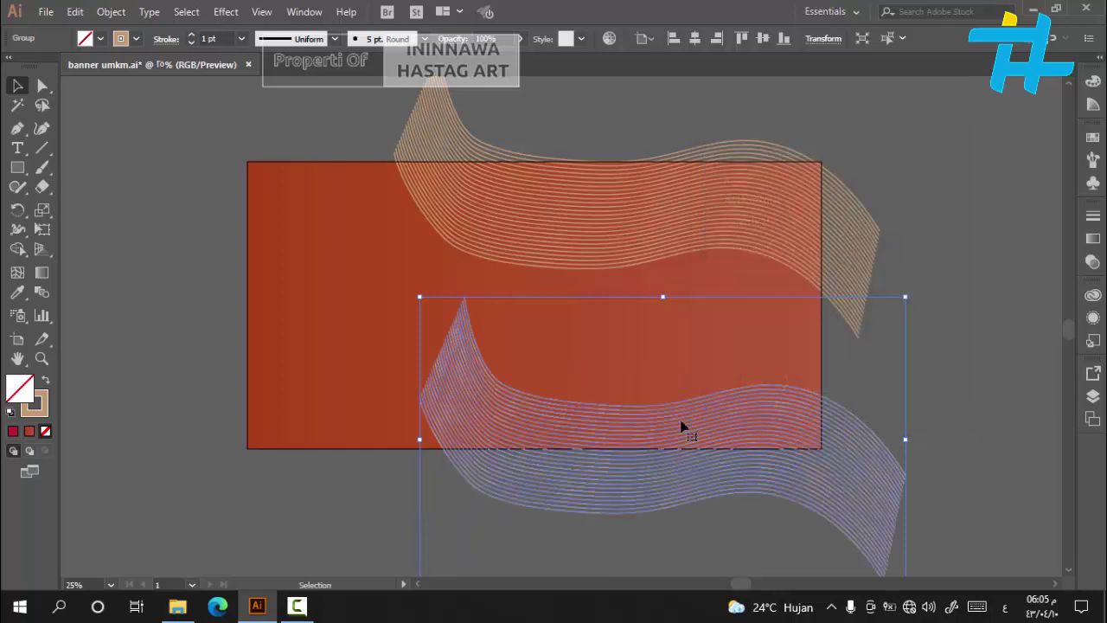
# Reflect the lower wave copy across the vertical axis and deselect it
pyautogui.rightClick(629, 422)
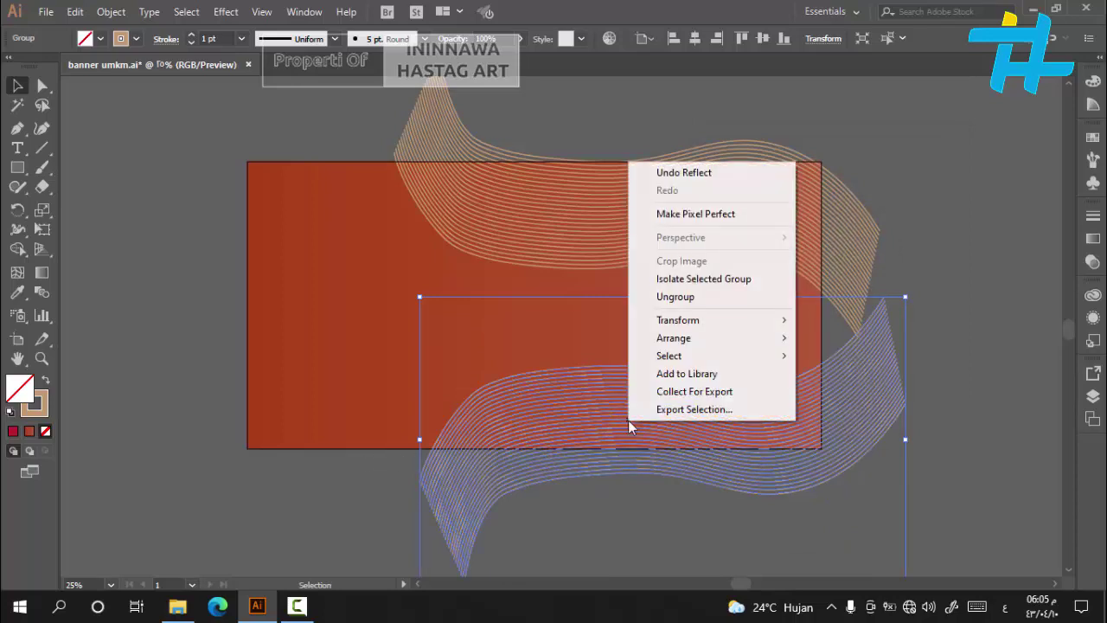
pyautogui.moveTo(717, 324)
pyautogui.click(842, 382)
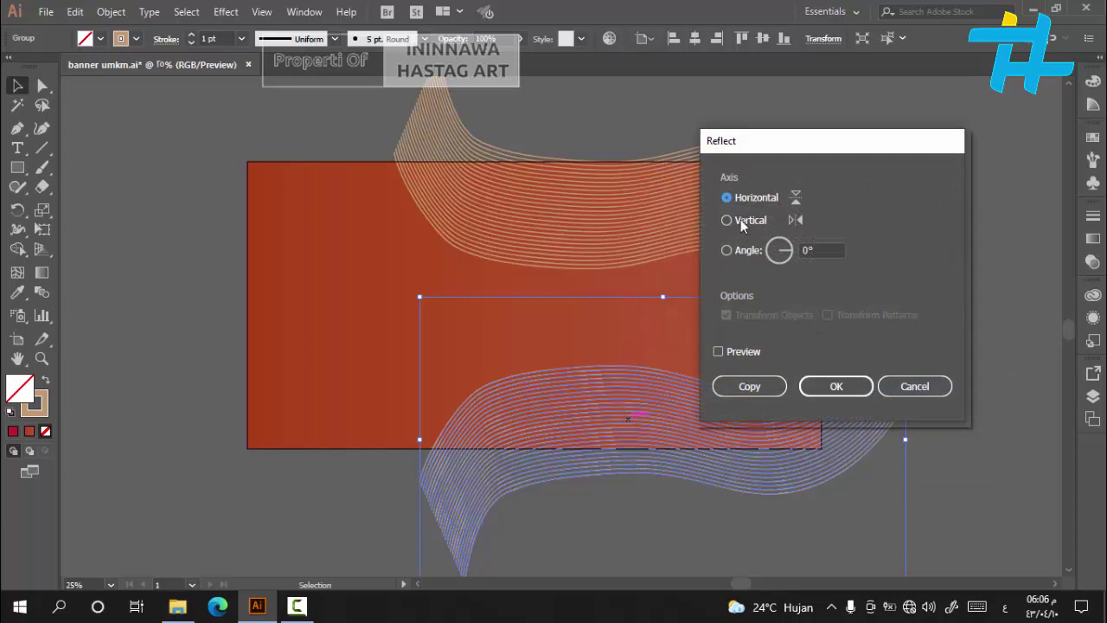
pyautogui.click(741, 220)
pyautogui.click(734, 349)
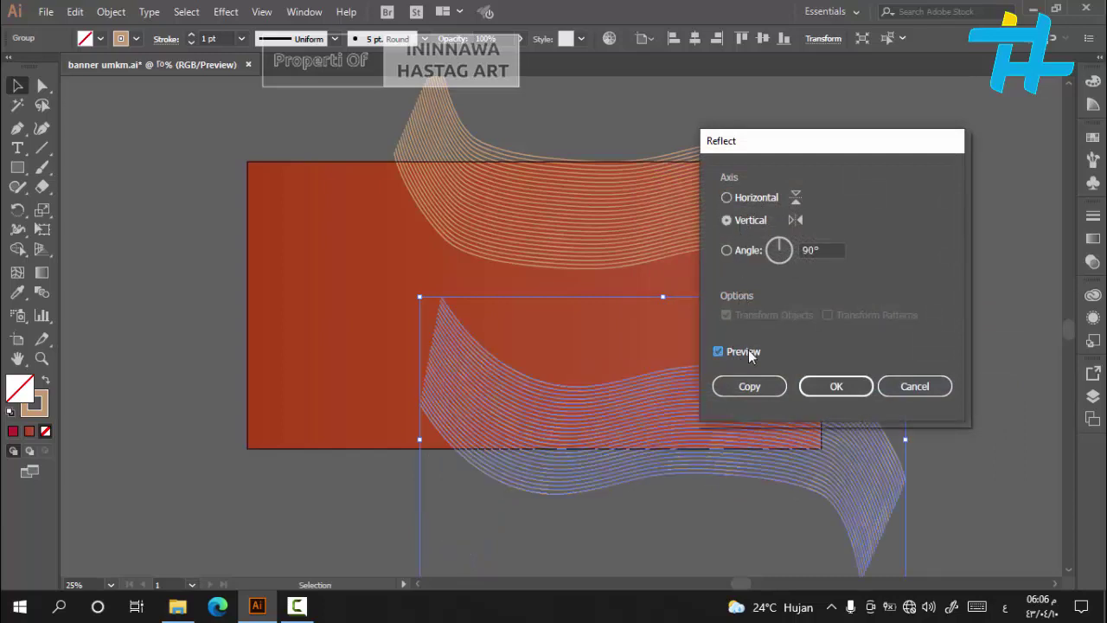
pyautogui.click(846, 390)
pyautogui.click(942, 390)
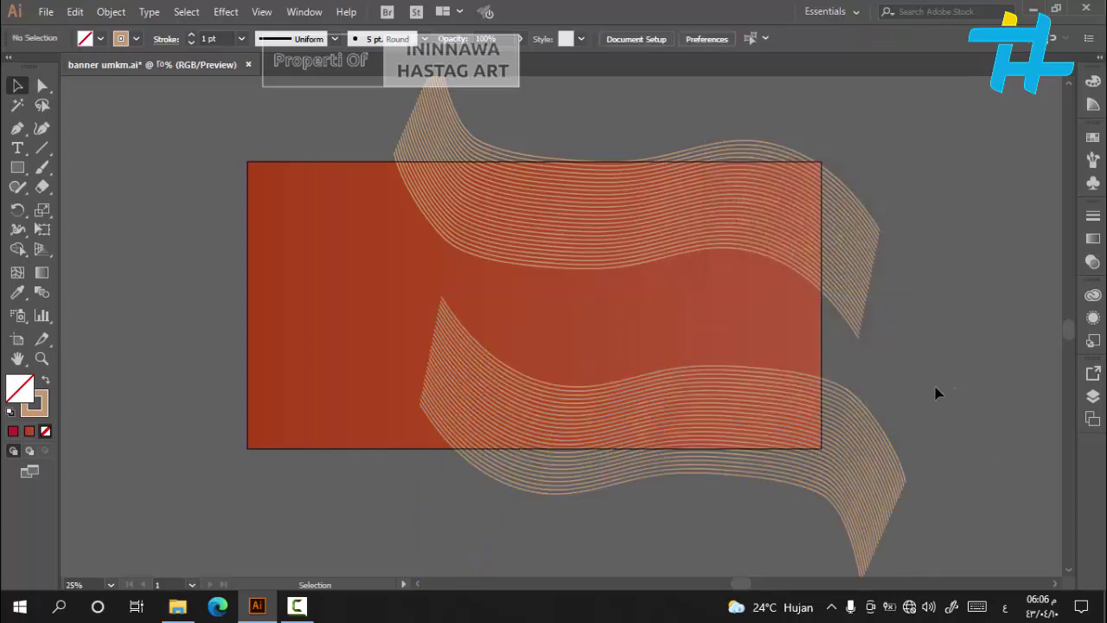
# Move the flipped wave copy over the banner's bottom-left corner, extending slightly past its left and bottom edges
pyautogui.moveTo(855, 486); pyautogui.dragTo(564, 495)
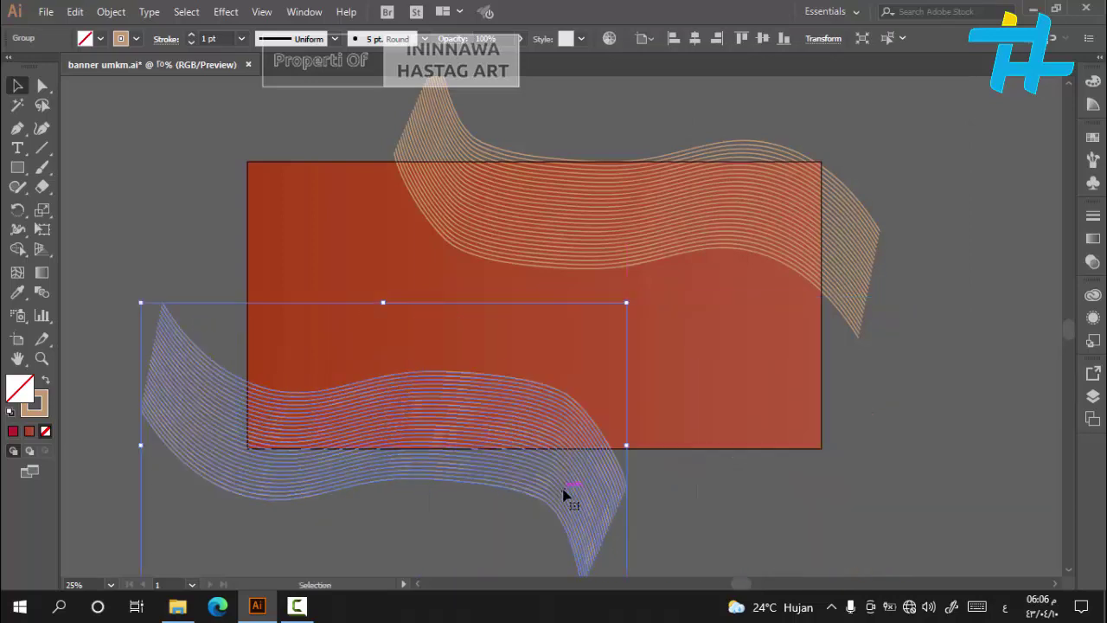
pyautogui.moveTo(500, 476); pyautogui.dragTo(548, 482)
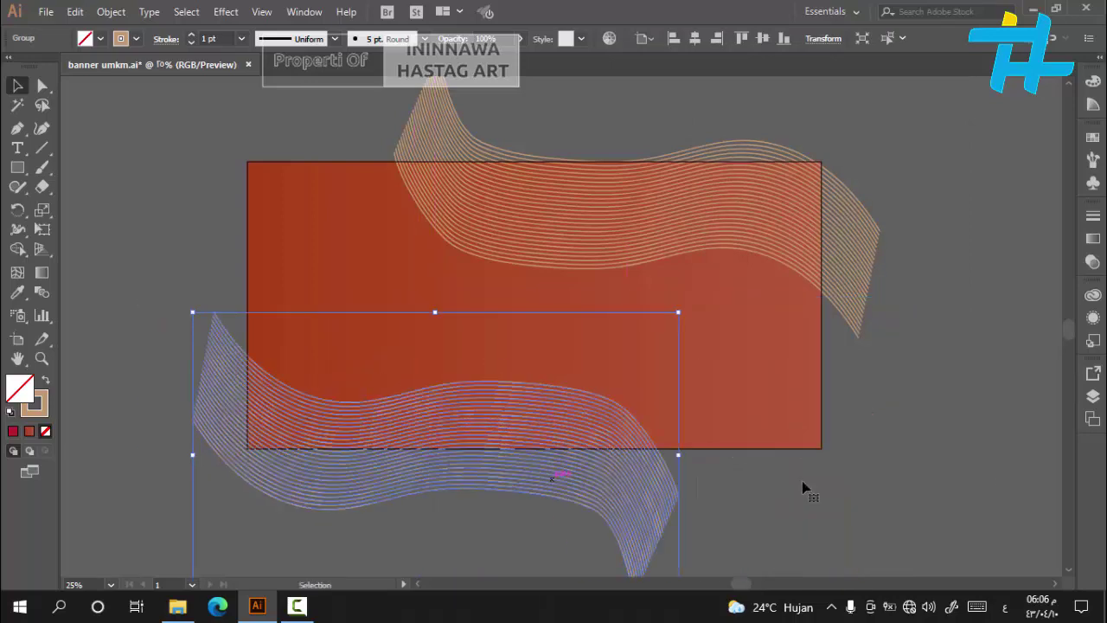
pyautogui.click(880, 475)
pyautogui.click(581, 487)
pyautogui.click(937, 475)
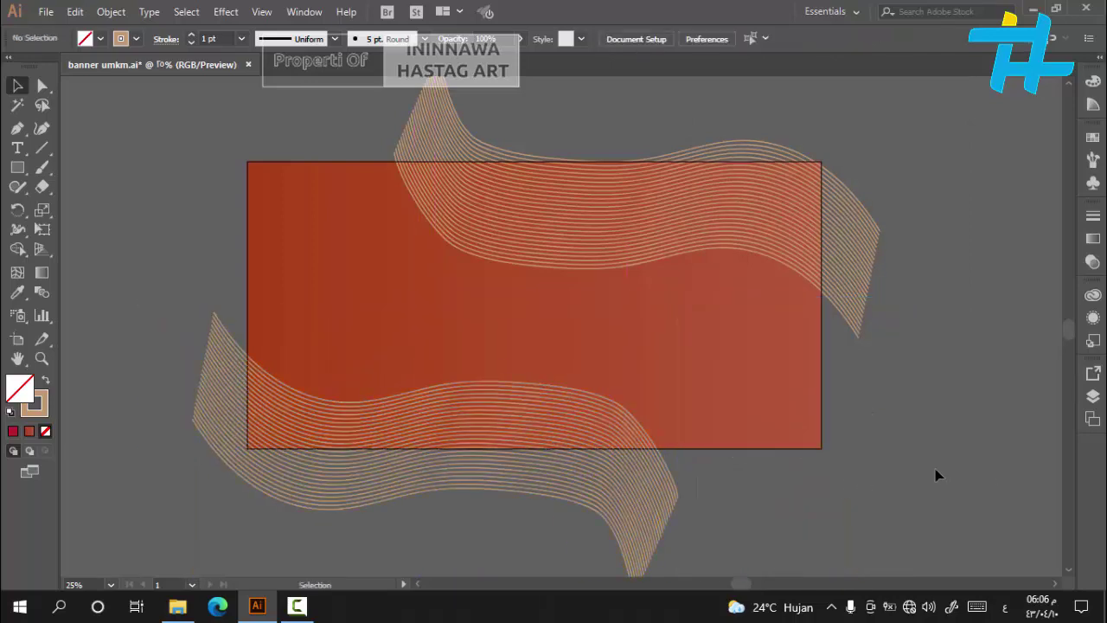
# Create a 100 × 50 cm rectangle and center it horizontally and vertically on the artboard over the background
pyautogui.click(18, 168)
pyautogui.click(387, 284)
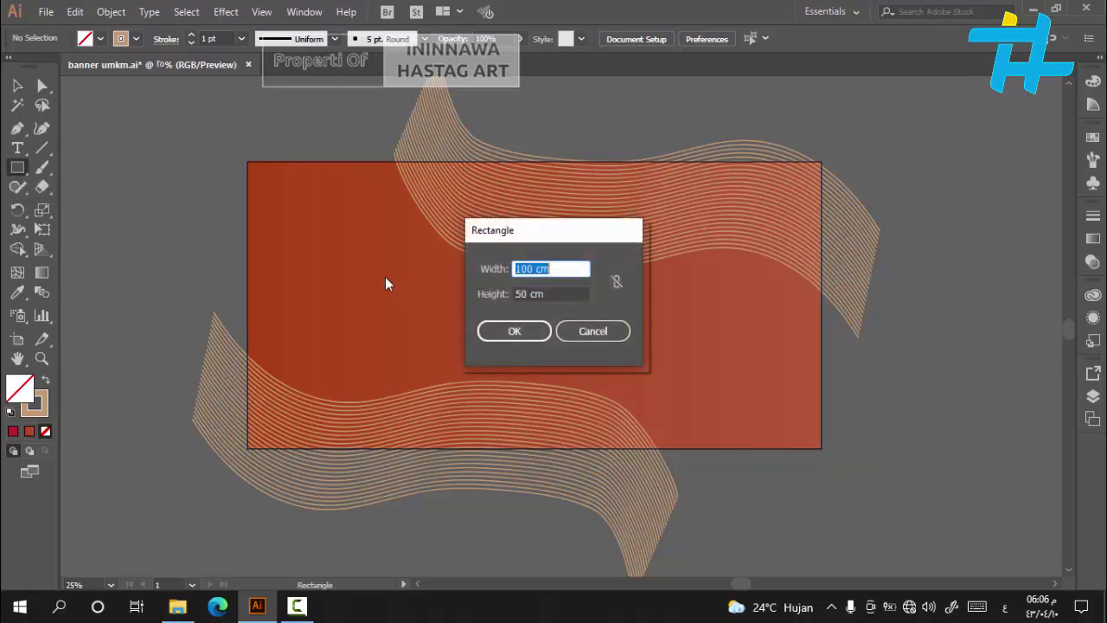
pyautogui.click(536, 332)
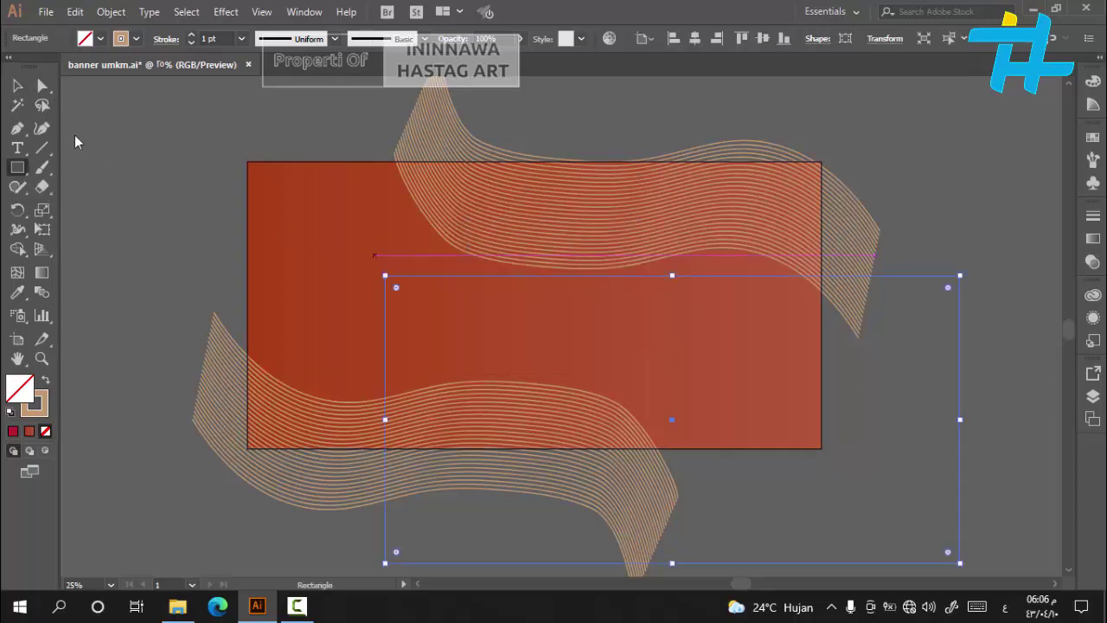
pyautogui.click(17, 86)
pyautogui.click(695, 39)
pyautogui.click(768, 41)
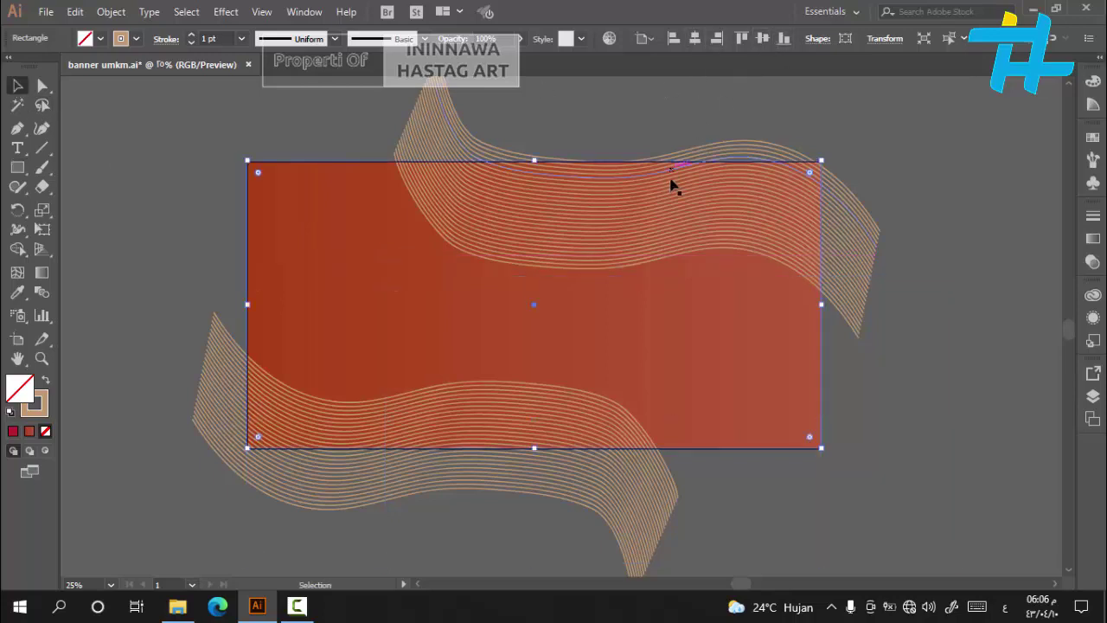
# Clip both wave groups to the new rectangle with a clipping mask and save the document
pyautogui.click(790, 456)
pyautogui.click(791, 457)
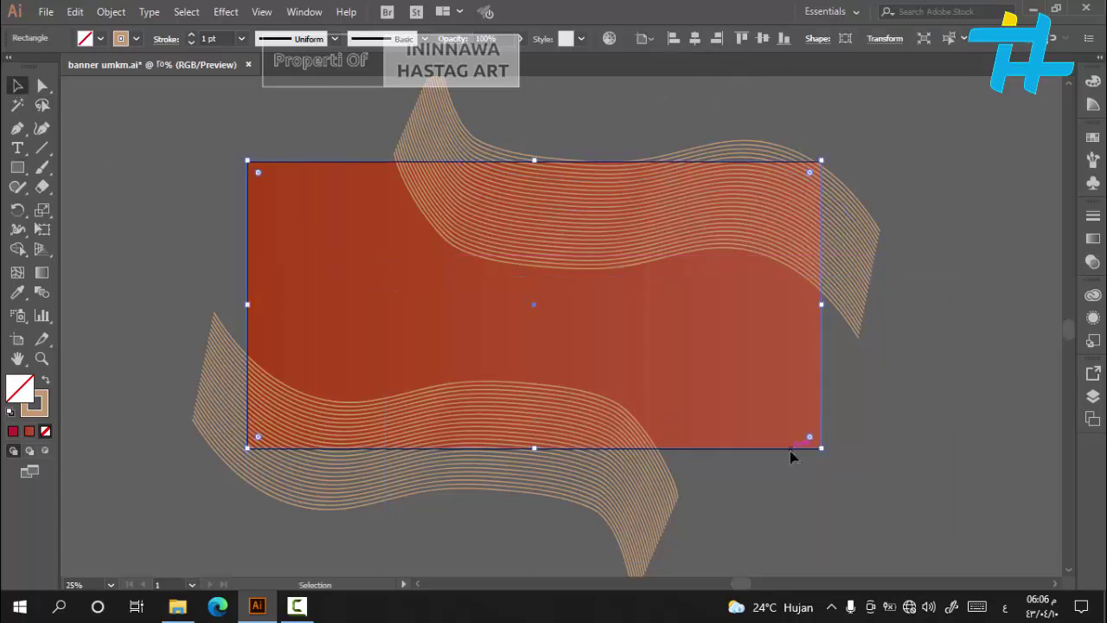
pyautogui.keyDown('shift'); pyautogui.click(630, 515); pyautogui.keyUp('shift')
pyautogui.keyDown('shift'); pyautogui.click(865, 276); pyautogui.keyUp('shift')
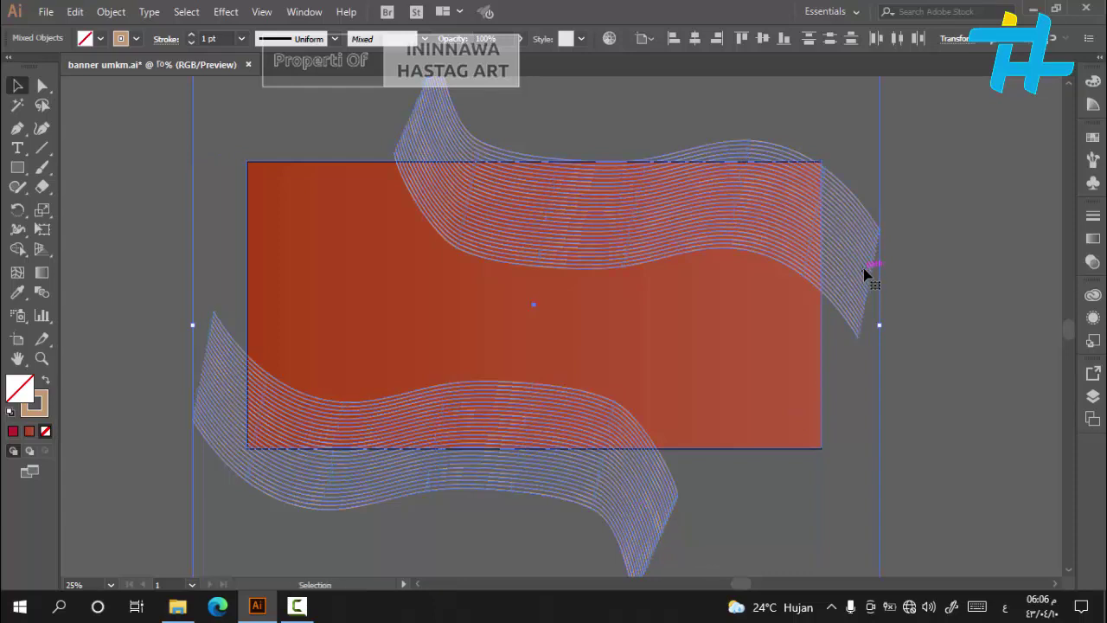
pyautogui.rightClick(864, 273)
pyautogui.click(913, 380)
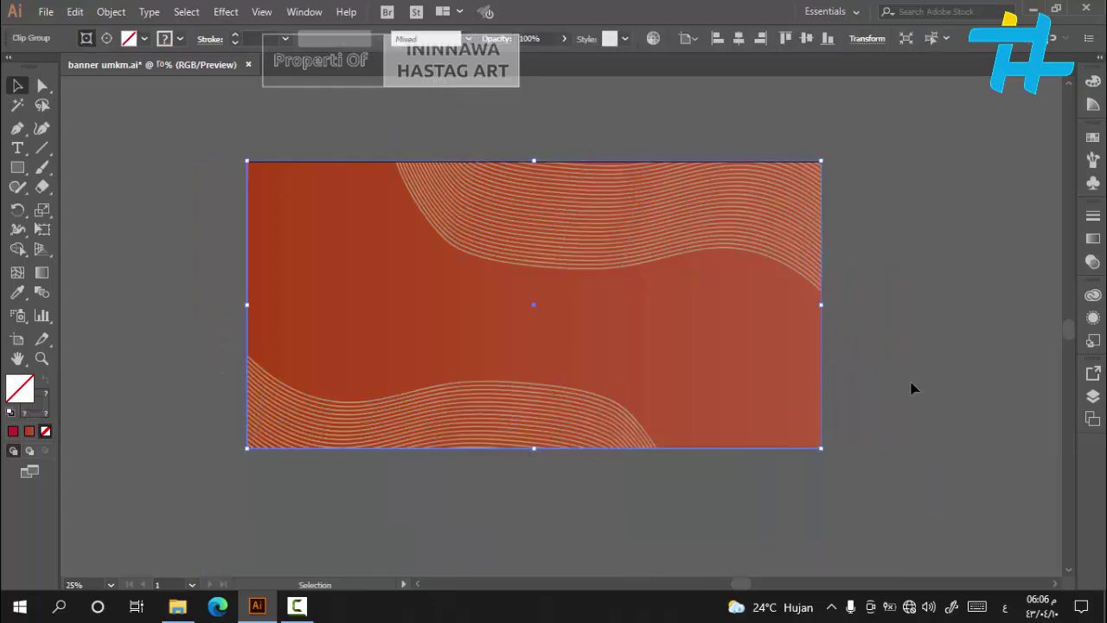
pyautogui.click(917, 381)
pyautogui.click(45, 11)
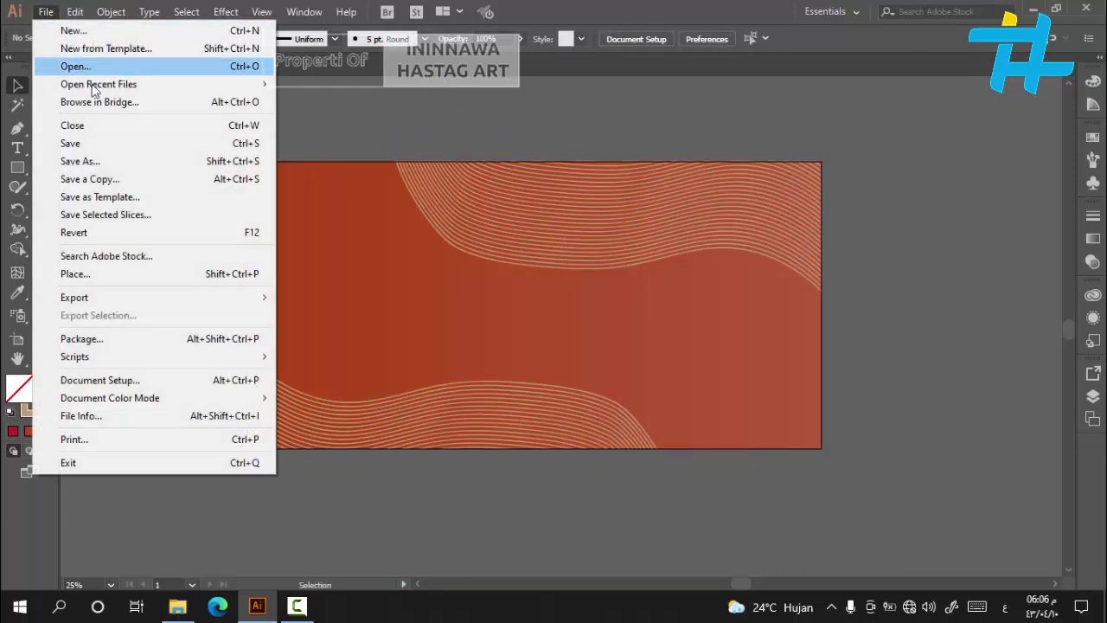
pyautogui.click(117, 144)
# Add a point text reading BOBA beside the banner's left edge, scaled to about 167 pt
pyautogui.click(17, 148)
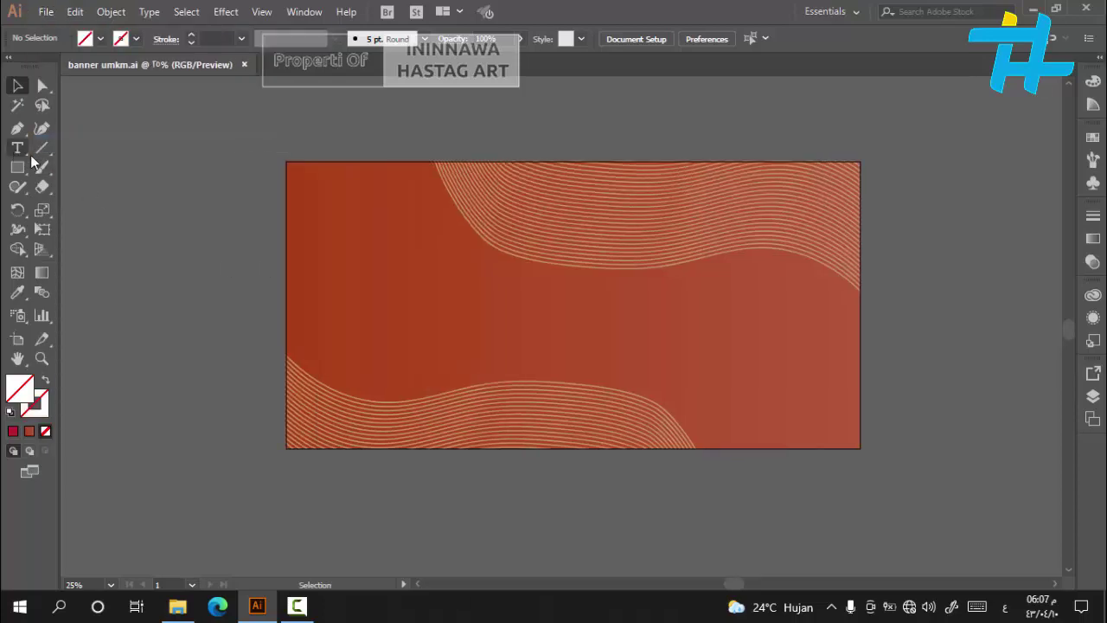
pyautogui.click(177, 217)
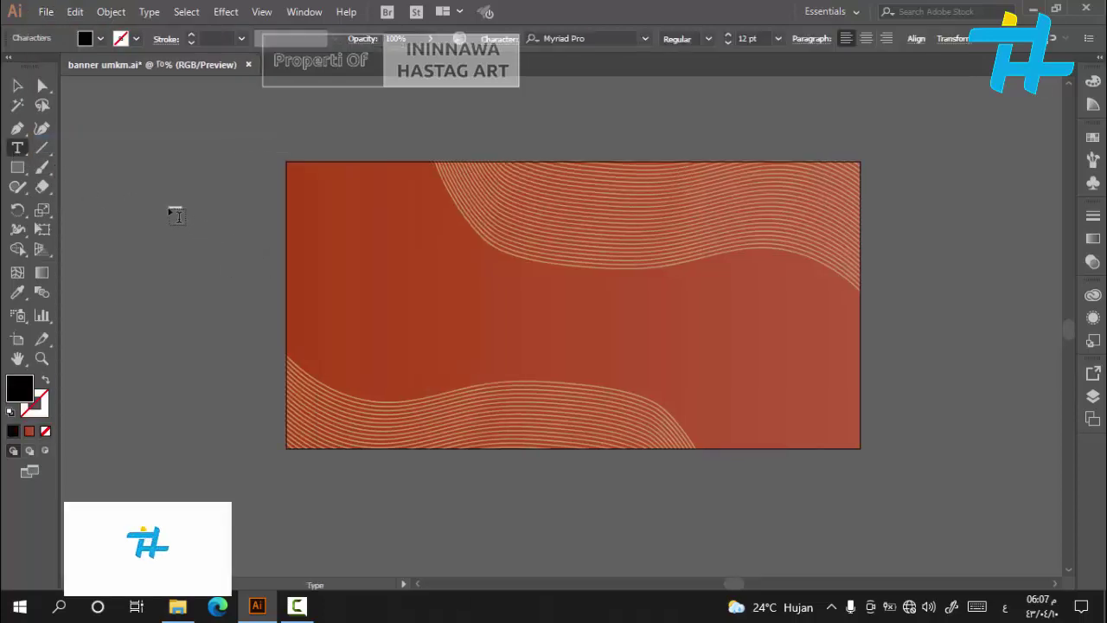
pyautogui.press('Escape')
pyautogui.moveTo(188, 216); pyautogui.dragTo(393, 385)
pyautogui.doubleClick(248, 296)
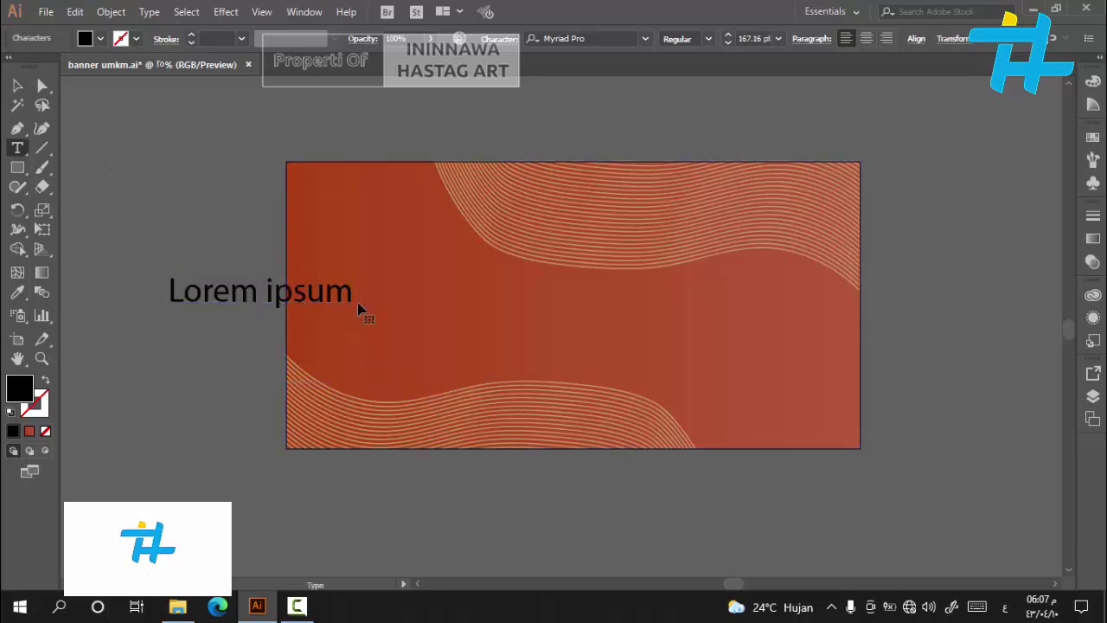
pyautogui.hotkey('ctrl', 'a')
pyautogui.write('BO')
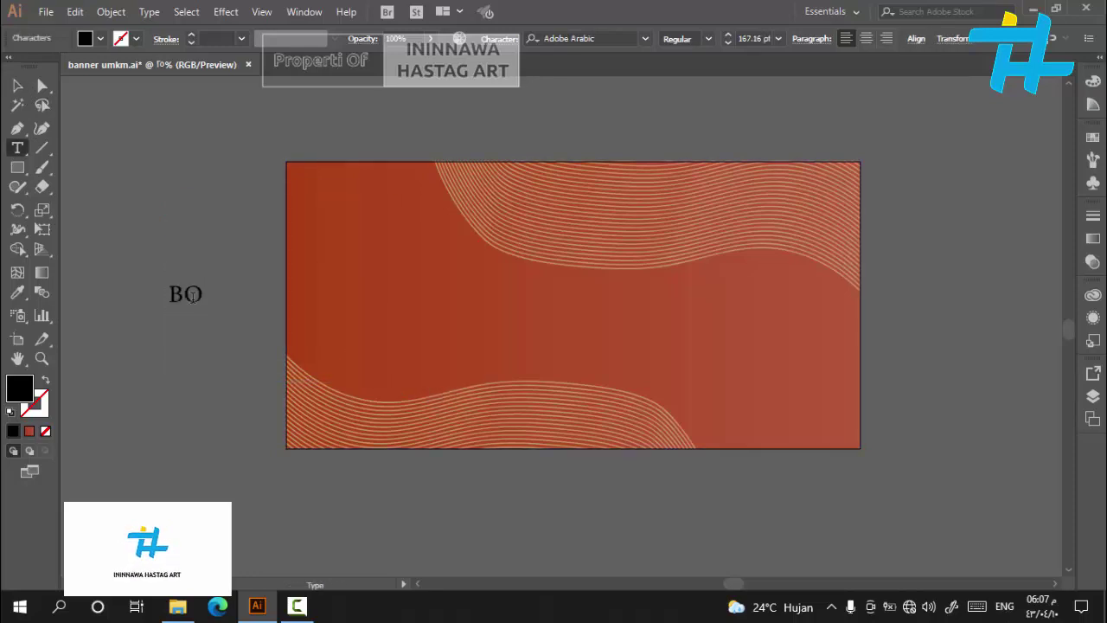
pyautogui.write('BA')
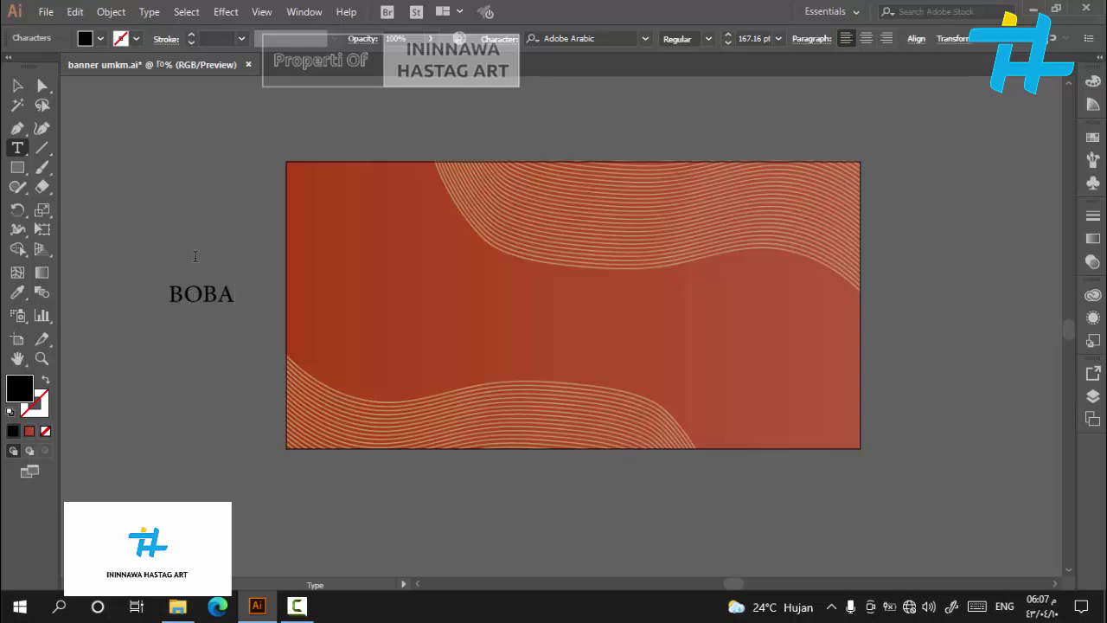
pyautogui.click(18, 87)
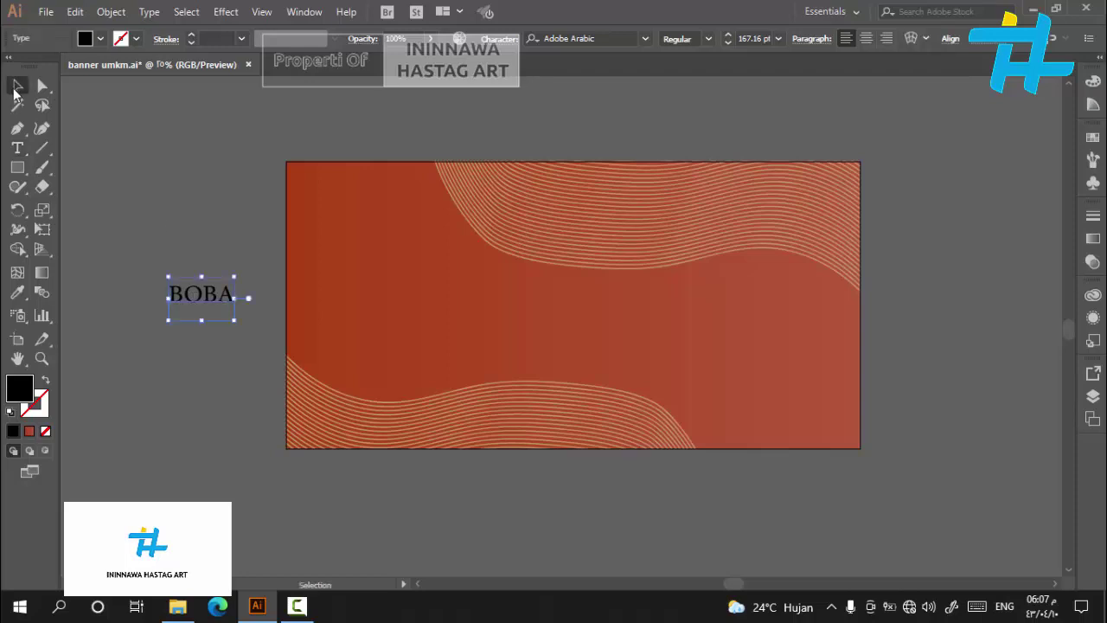
# Change the BOBA text's font to Hanson Bold and move it onto the banner's upper left area
pyautogui.click(651, 41)
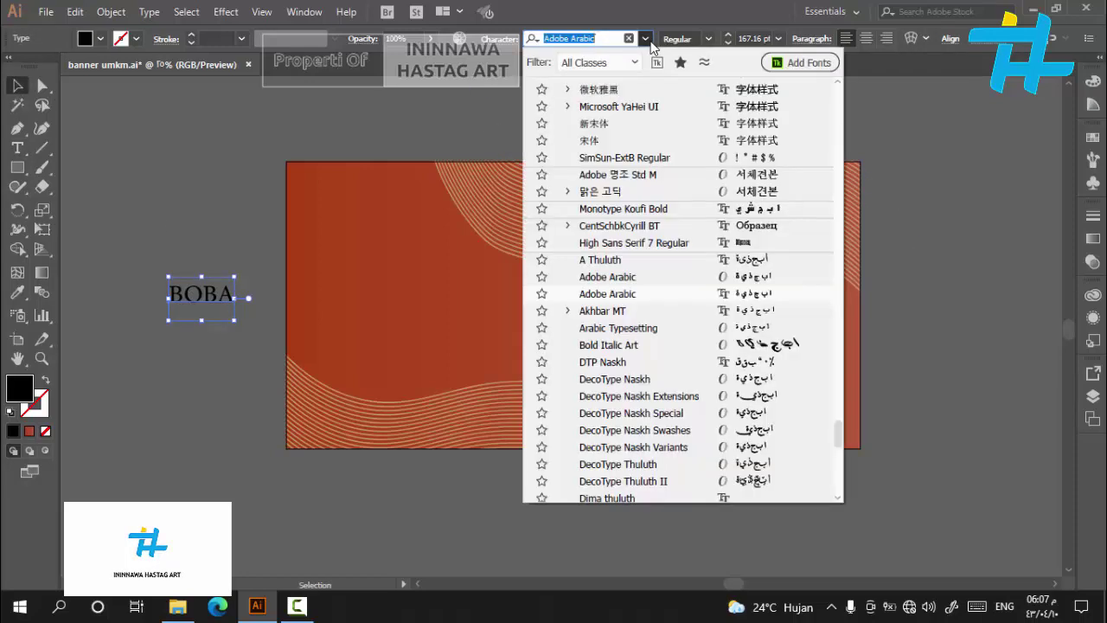
pyautogui.write('HA')
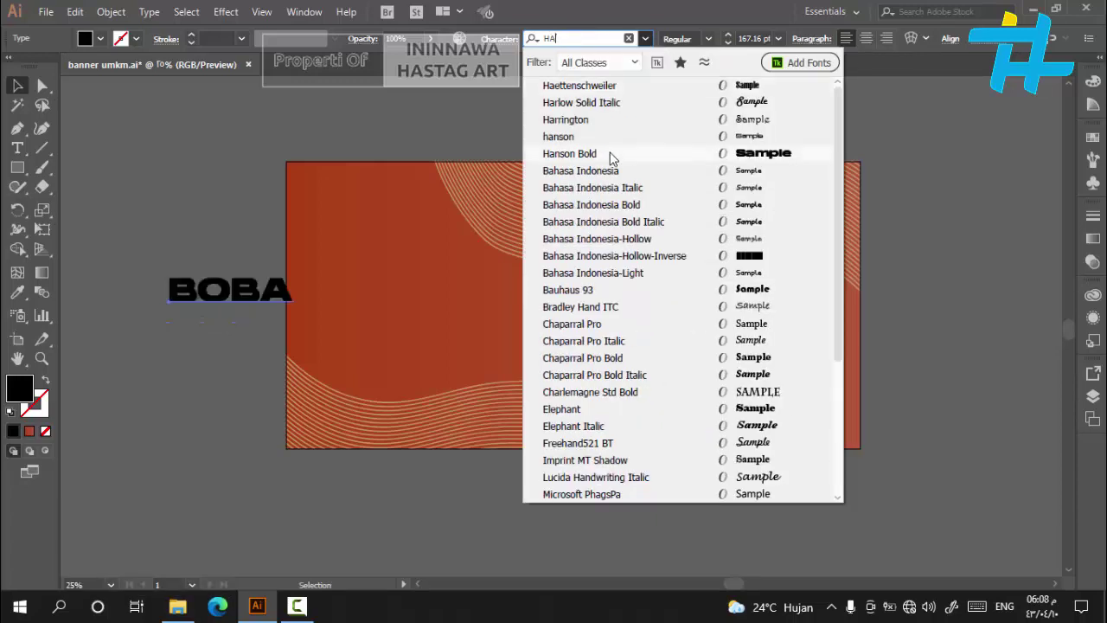
pyautogui.click(611, 153)
pyautogui.moveTo(247, 296); pyautogui.dragTo(451, 200)
pyautogui.click(359, 119)
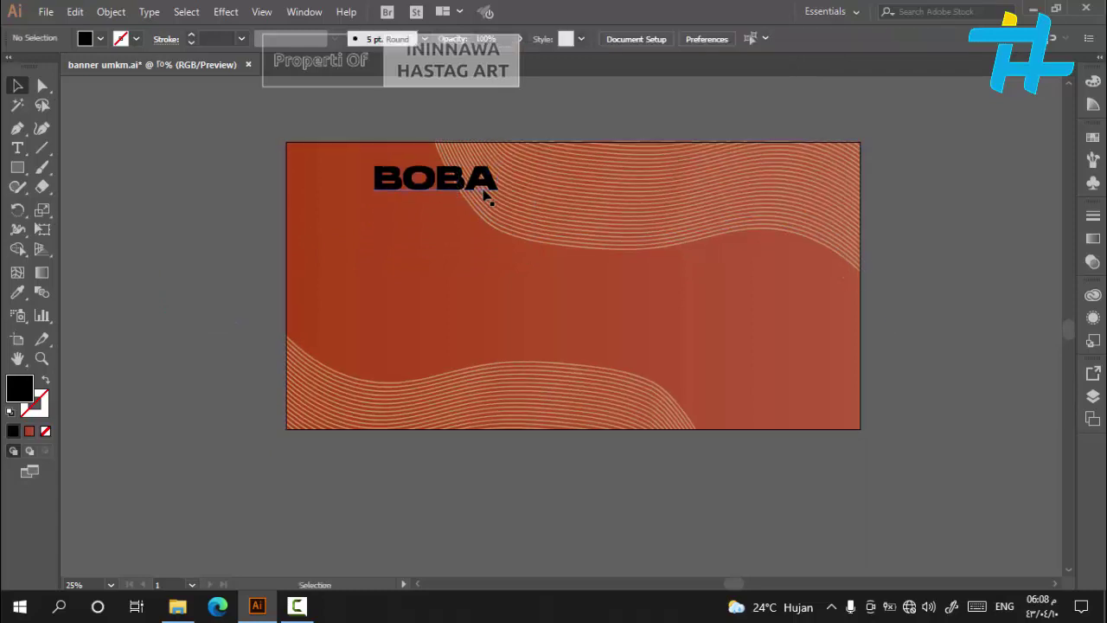
# Enlarge the BOBA text to about 212 pt and shift it slightly down
pyautogui.click(481, 199)
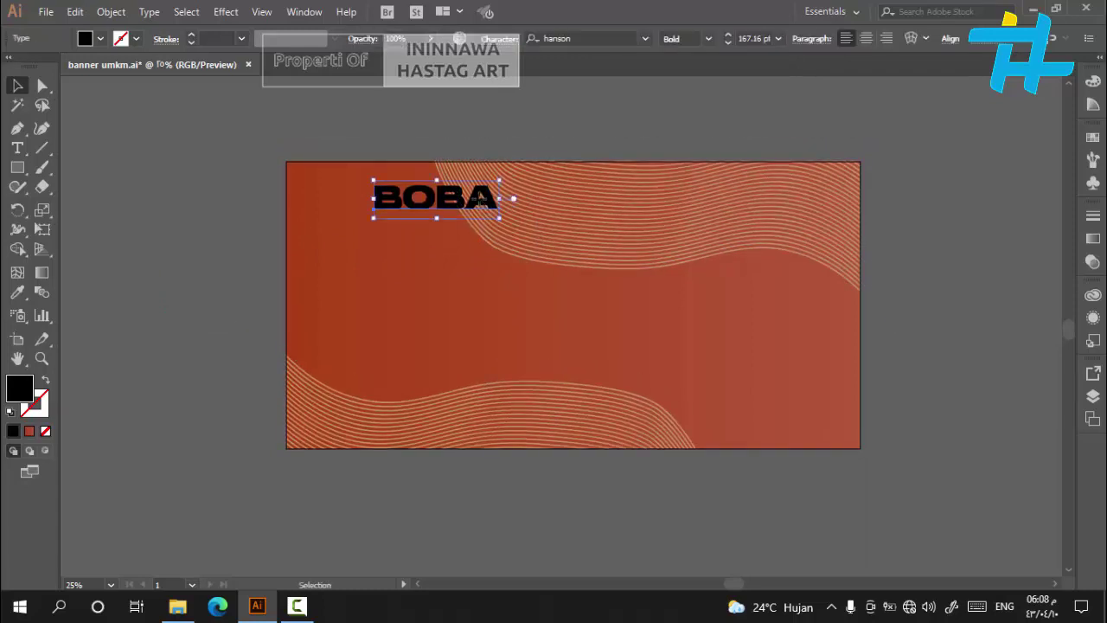
pyautogui.moveTo(499, 219); pyautogui.dragTo(534, 228)
pyautogui.click(464, 168)
pyautogui.click(474, 210)
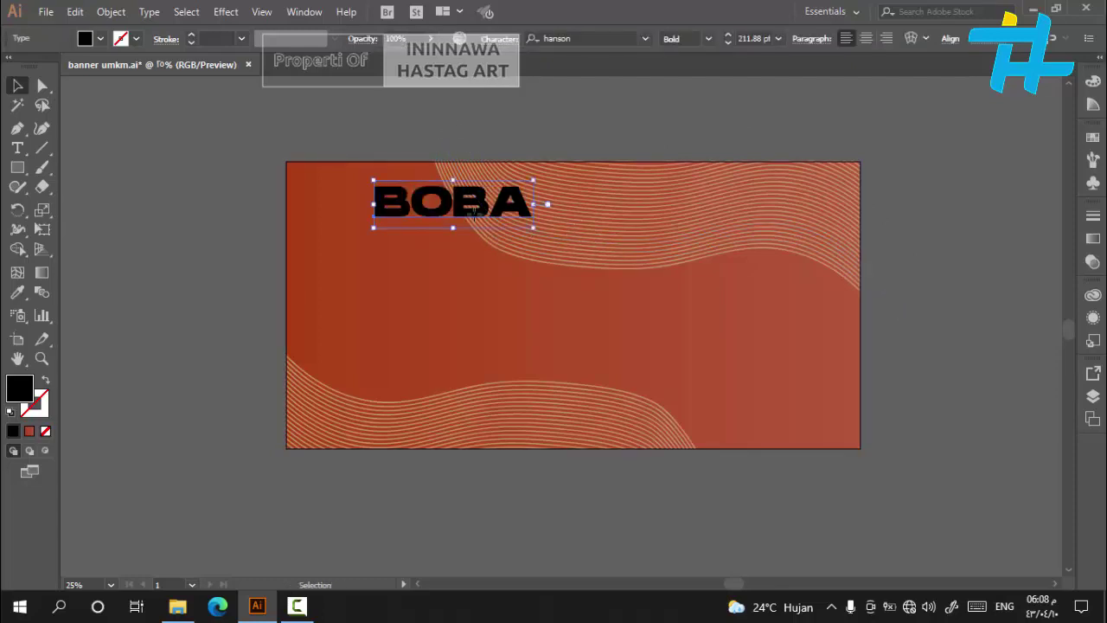
pyautogui.moveTo(475, 210); pyautogui.dragTo(474, 214)
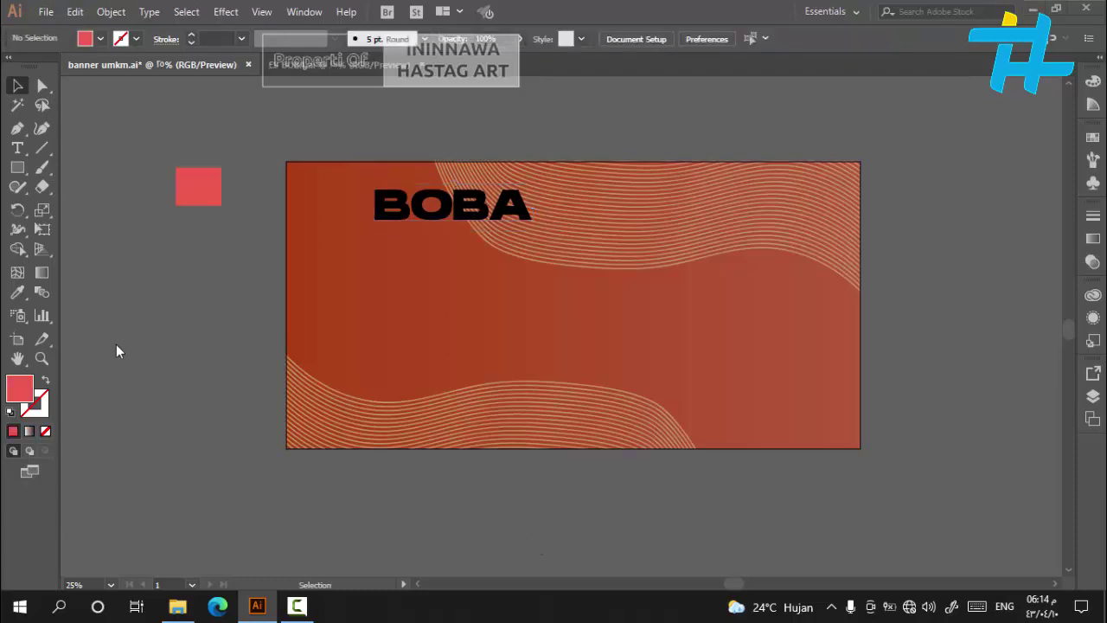
# Try to apply the coral red square's fill to the BOBA text with the Eyedropper
pyautogui.click(445, 213)
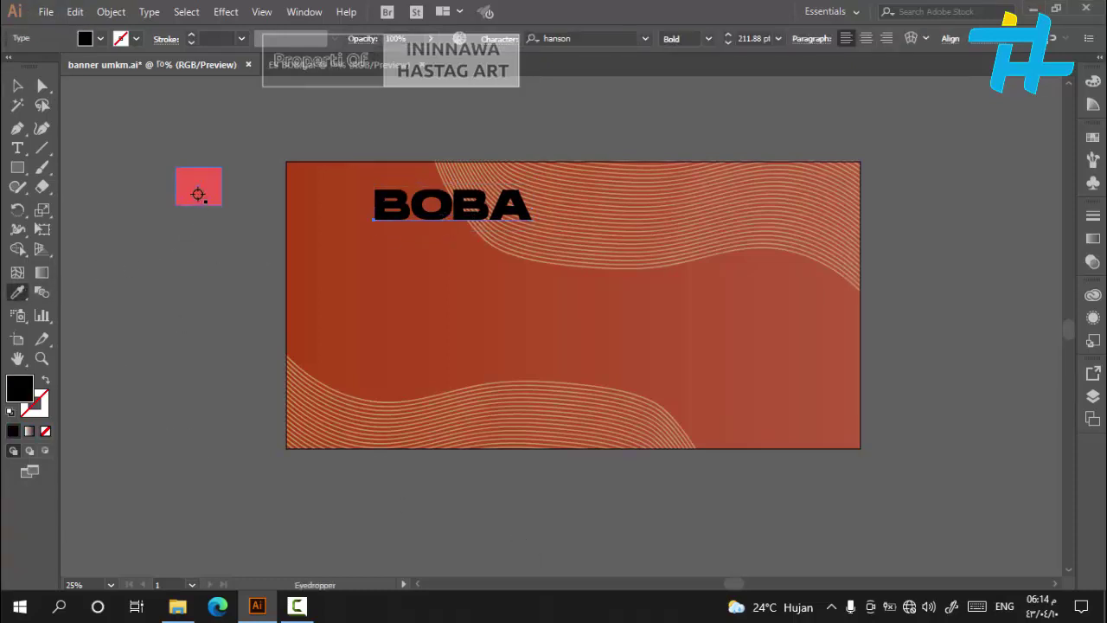
pyautogui.click(197, 191)
pyautogui.click(18, 87)
pyautogui.click(196, 101)
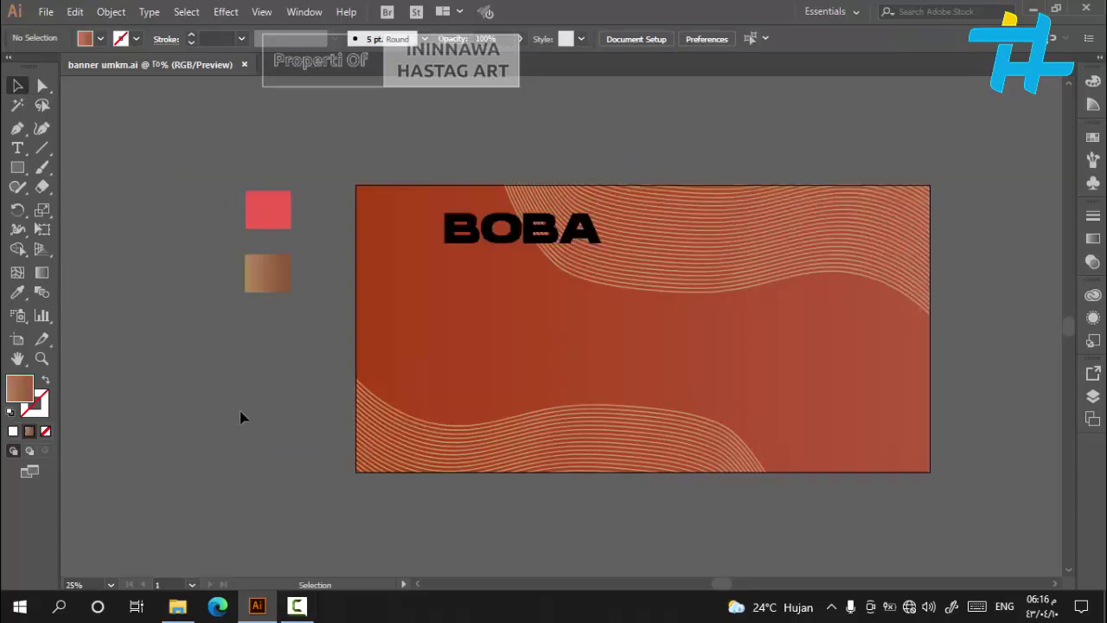
# Lock the banner's background rectangle and release it again with Unlock All
pyautogui.click(507, 355)
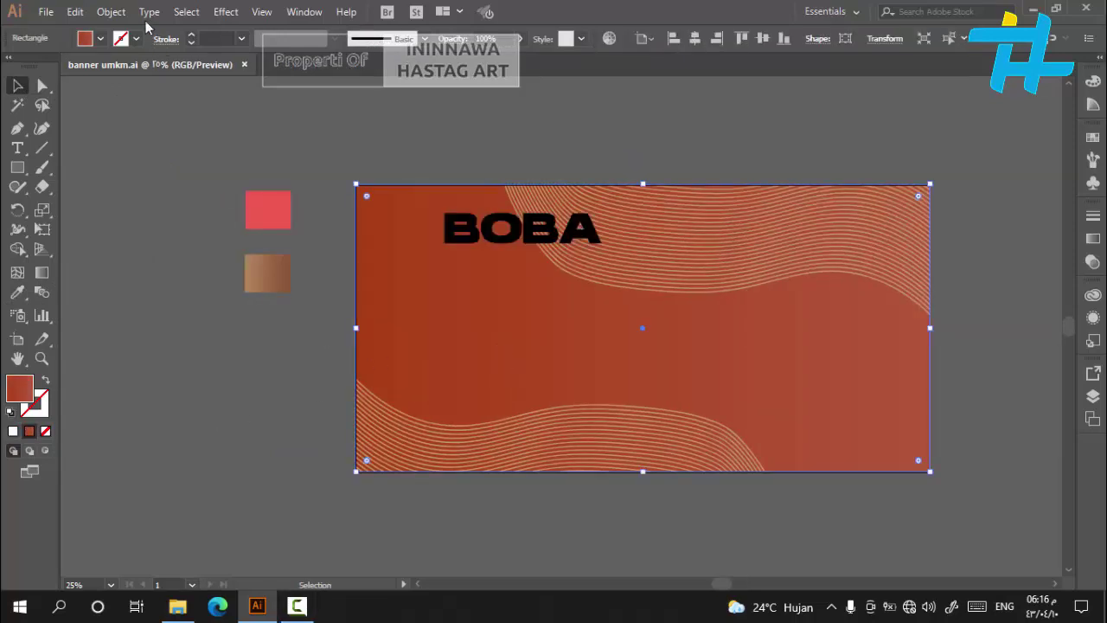
pyautogui.click(111, 12)
pyautogui.moveTo(183, 87)
pyautogui.click(391, 87)
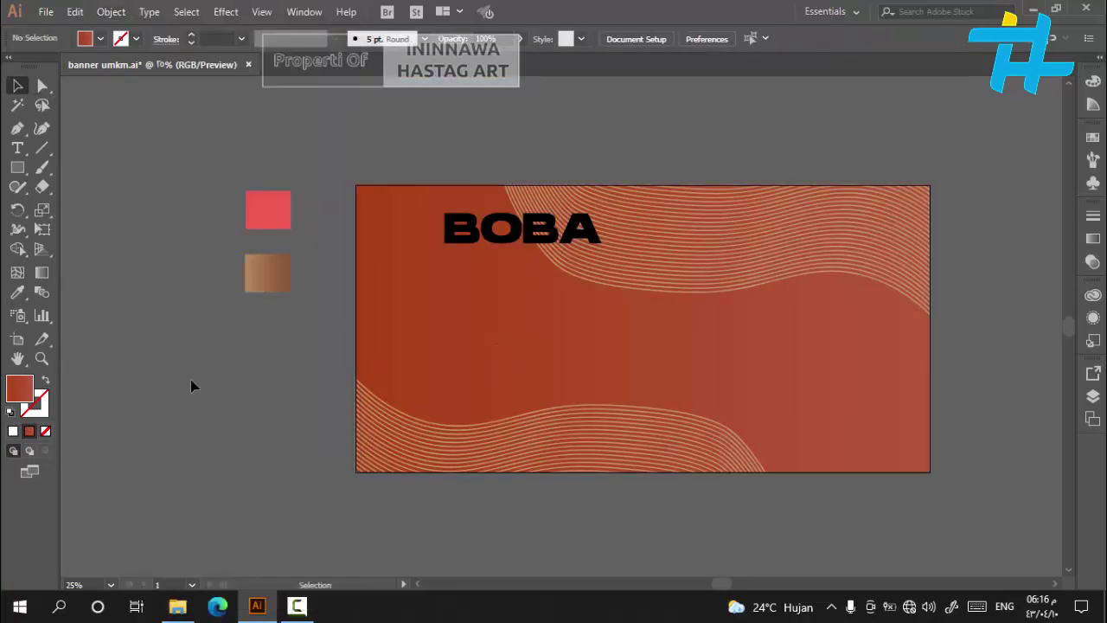
pyautogui.click(465, 360)
pyautogui.click(165, 192)
pyautogui.click(110, 11)
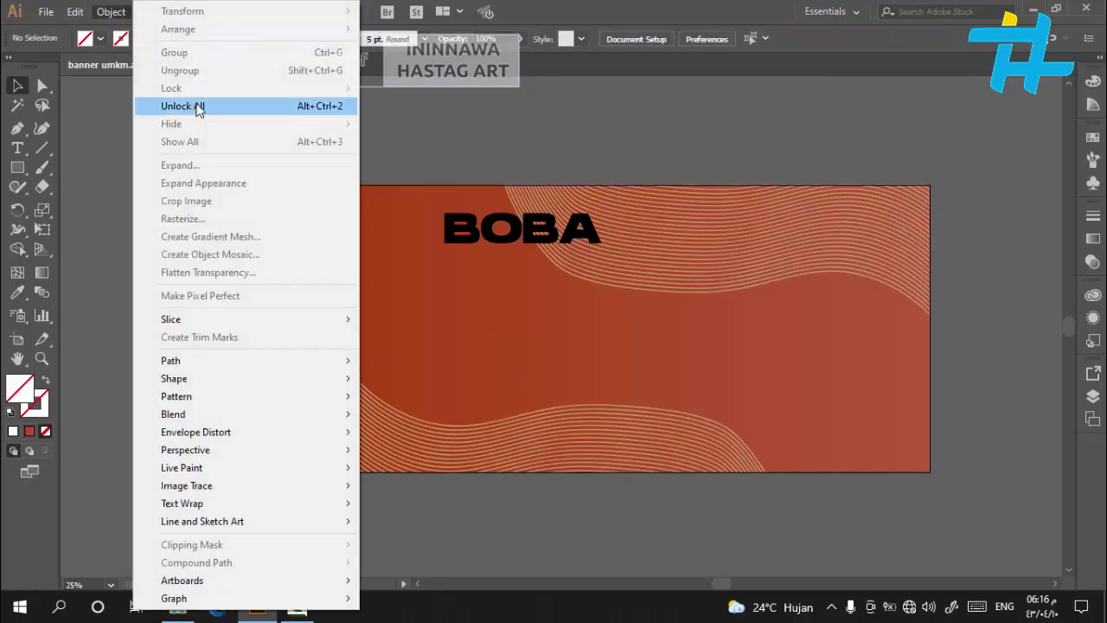
pyautogui.click(198, 107)
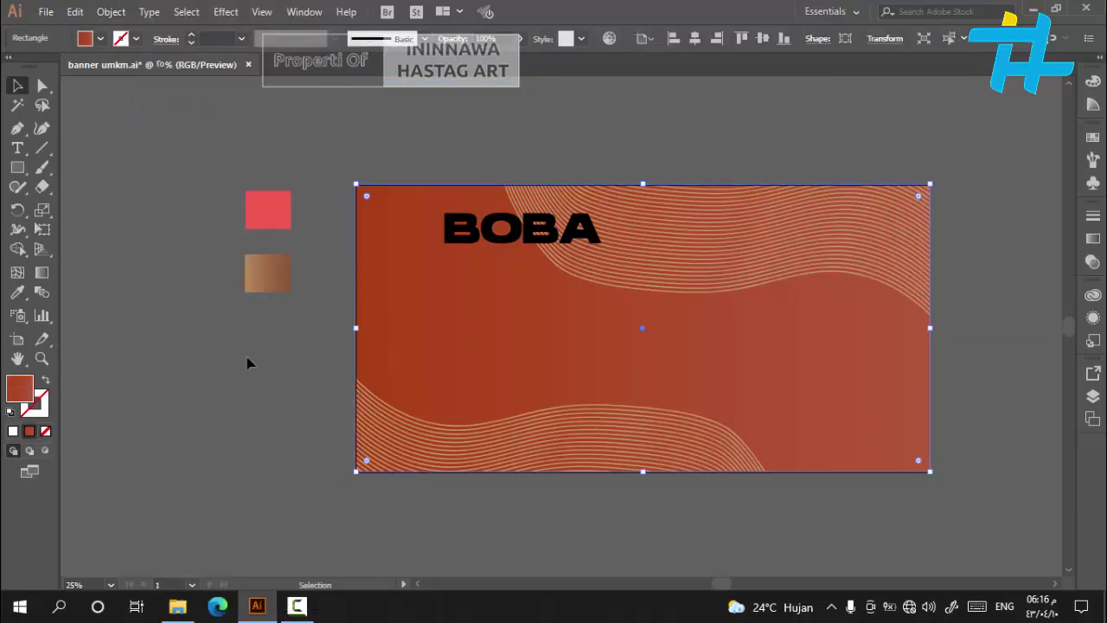
# Apply the brown gradient square's fill to the banner's background rectangle with the Eyedropper
pyautogui.click(16, 293)
pyautogui.click(263, 284)
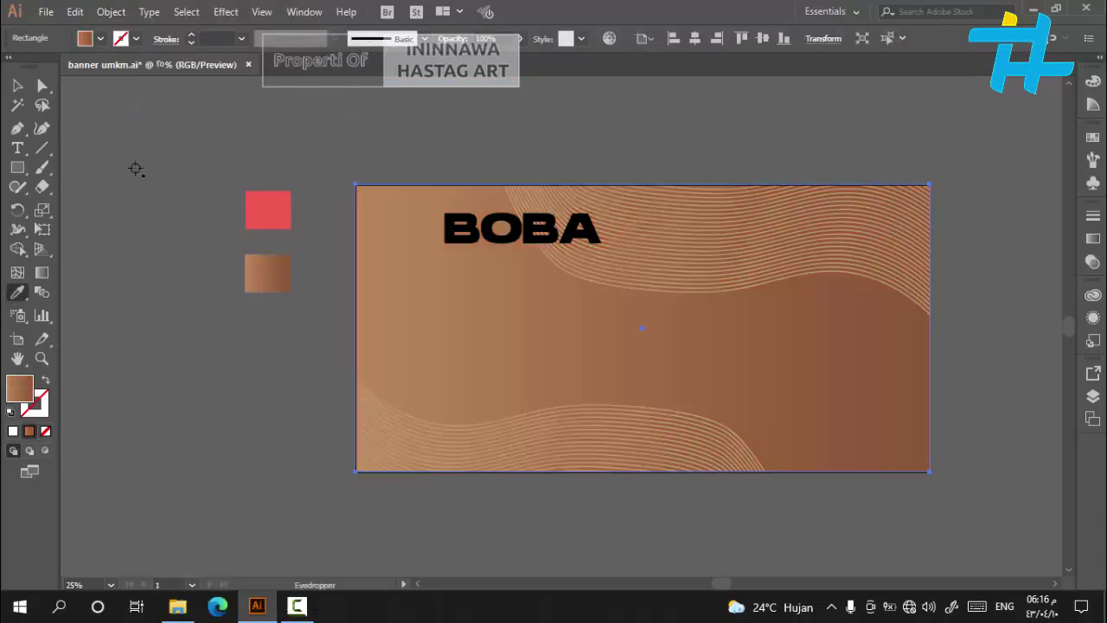
pyautogui.click(17, 85)
pyautogui.click(171, 148)
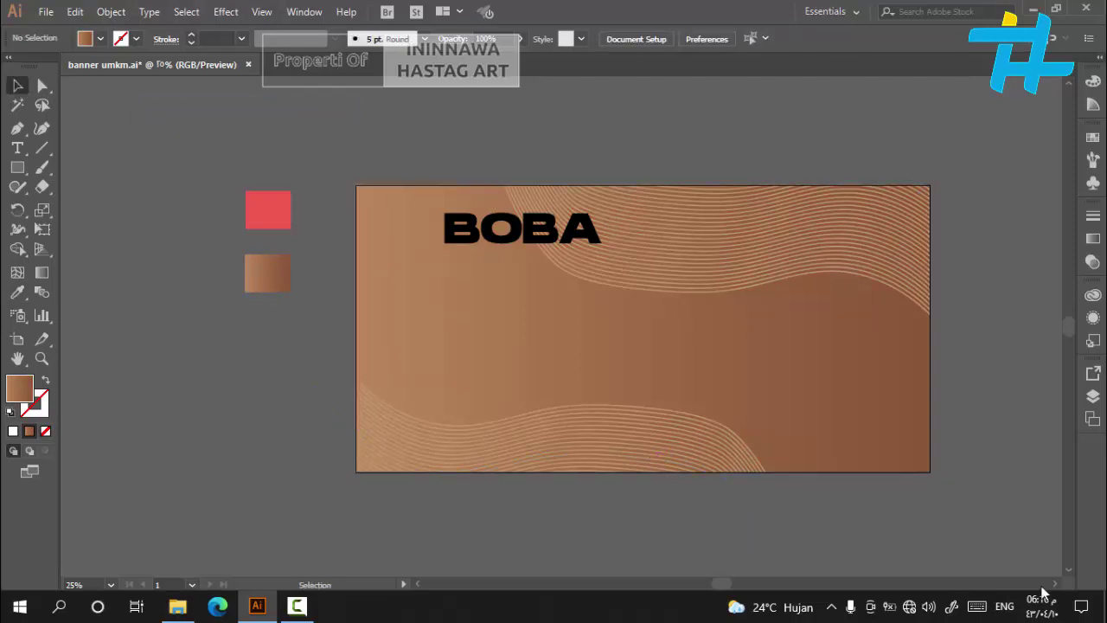
# Recolor the BOBA text with the coral red square's fill using the Eyedropper
pyautogui.click(1055, 585)
pyautogui.click(1056, 585)
pyautogui.click(1056, 585)
pyautogui.click(1056, 585)
pyautogui.click(1056, 585)
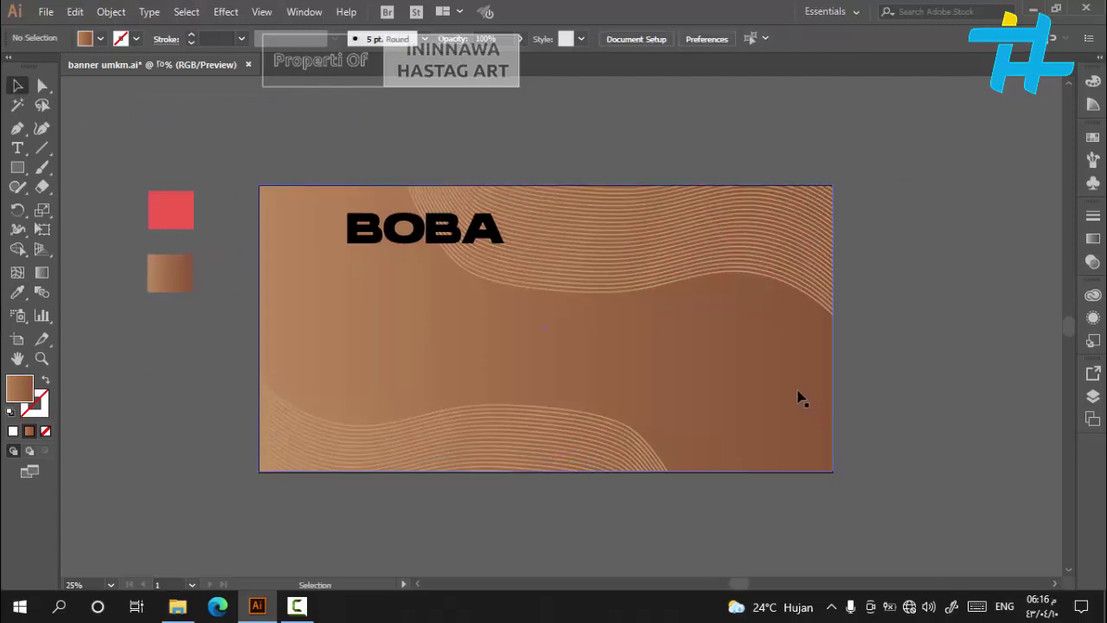
pyautogui.click(444, 246)
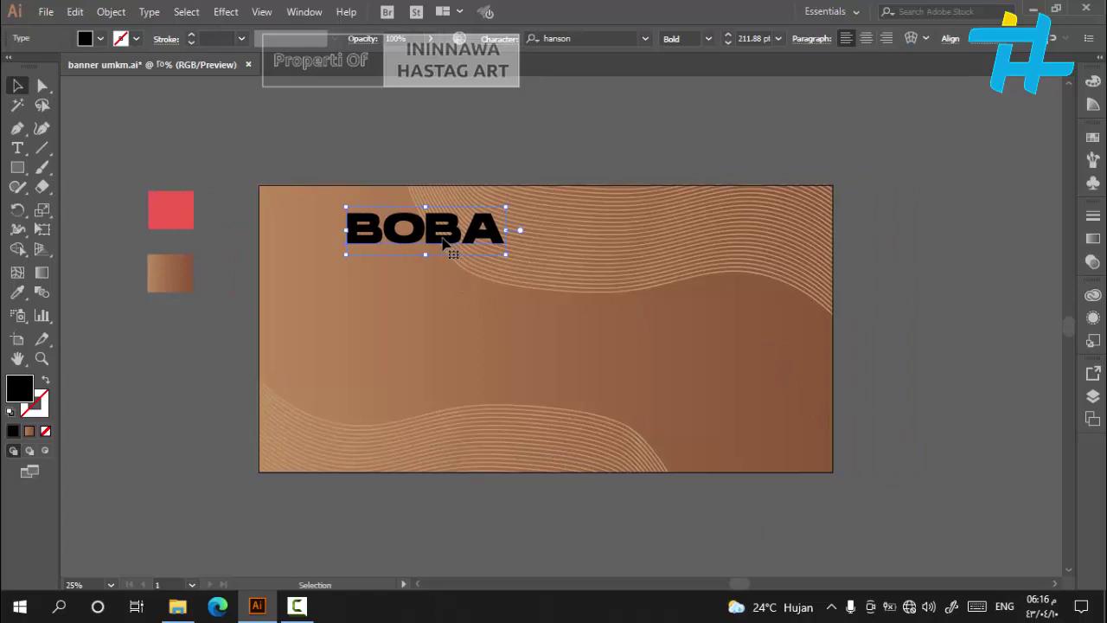
pyautogui.click(15, 295)
pyautogui.click(182, 202)
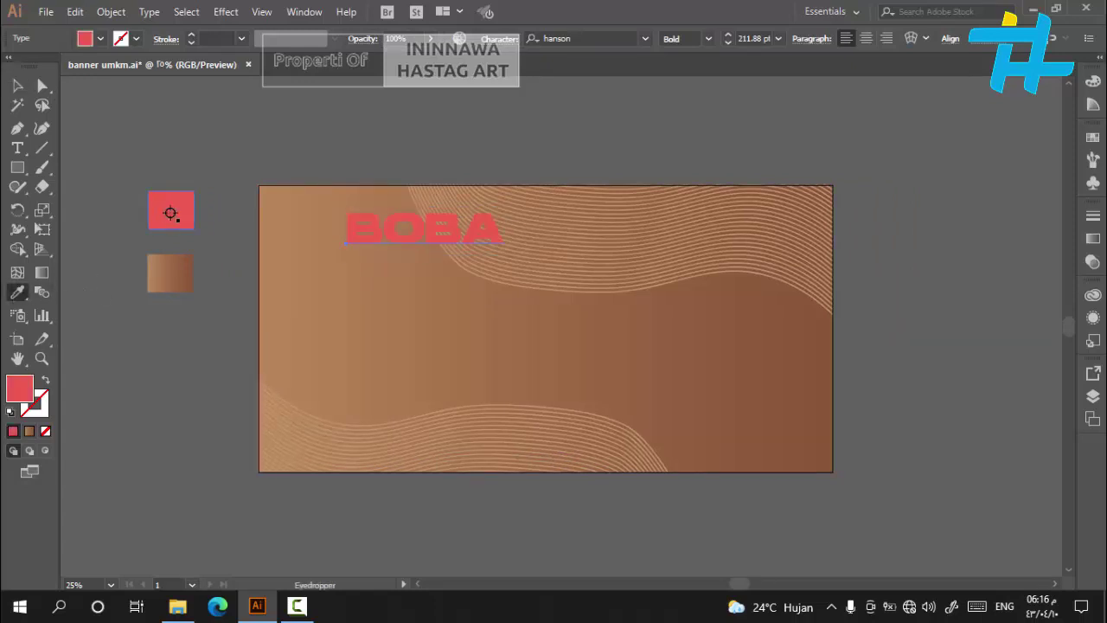
pyautogui.click(17, 85)
pyautogui.click(291, 122)
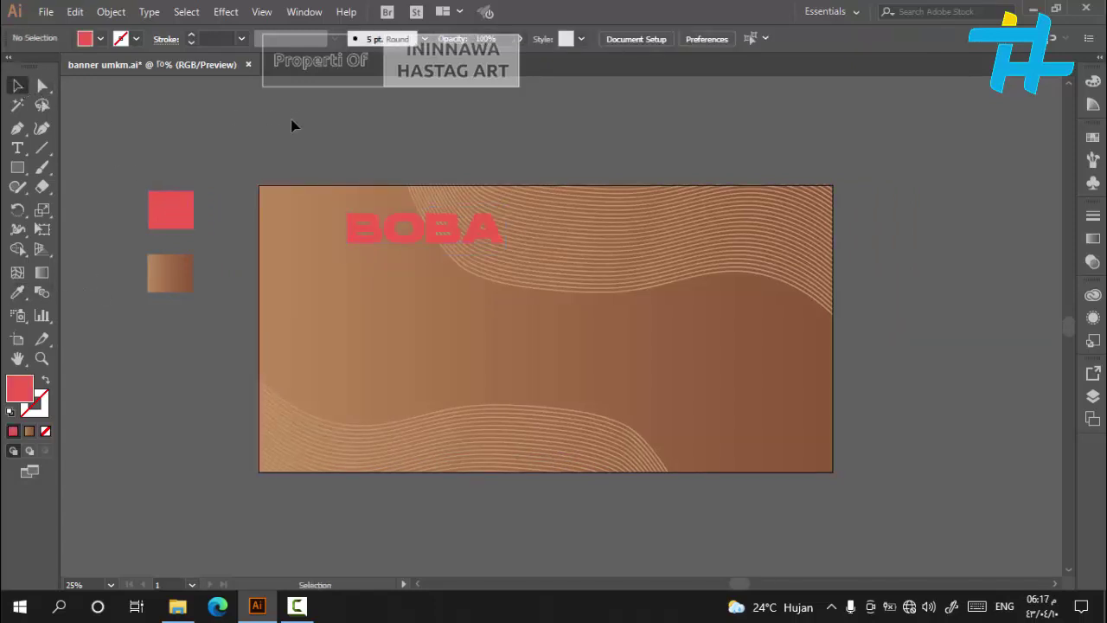
# Draw a long horizontal rectangle over the BOBA text, extending well beyond its right end, and fill it with white
pyautogui.click(17, 167)
pyautogui.scroll(1, 366, 257)
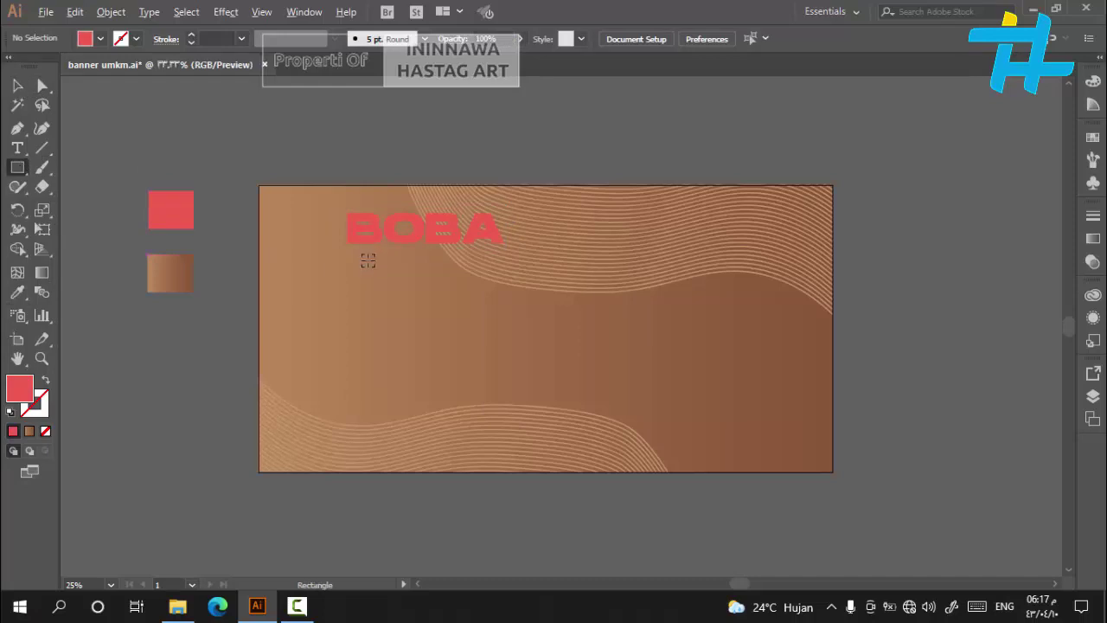
pyautogui.moveTo(332, 193); pyautogui.dragTo(771, 248)
pyautogui.click(17, 85)
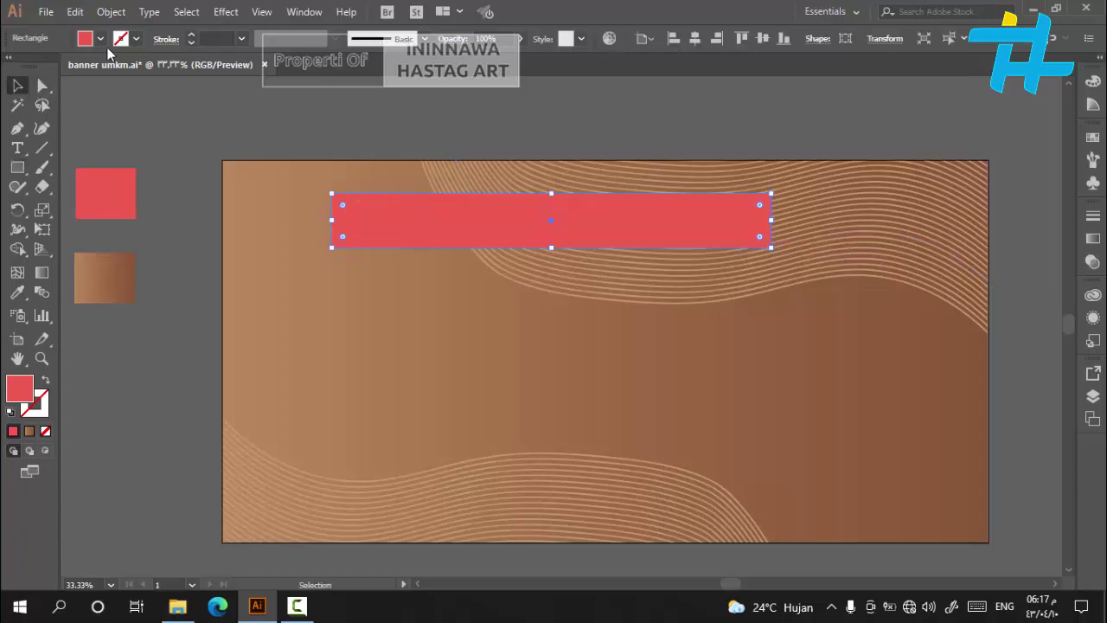
pyautogui.click(100, 39)
pyautogui.click(33, 67)
pyautogui.click(451, 215)
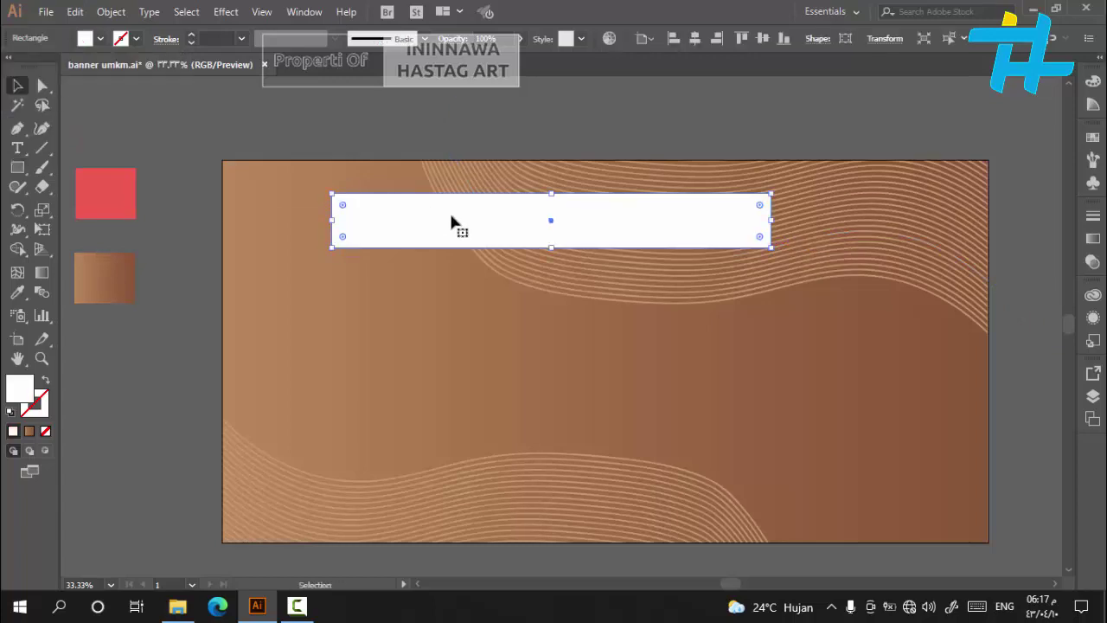
# Arrange the white rectangle behind the BOBA text but in front of the wavy lines
pyautogui.hotkey('ctrl', 'shift', '[')
pyautogui.press('a')
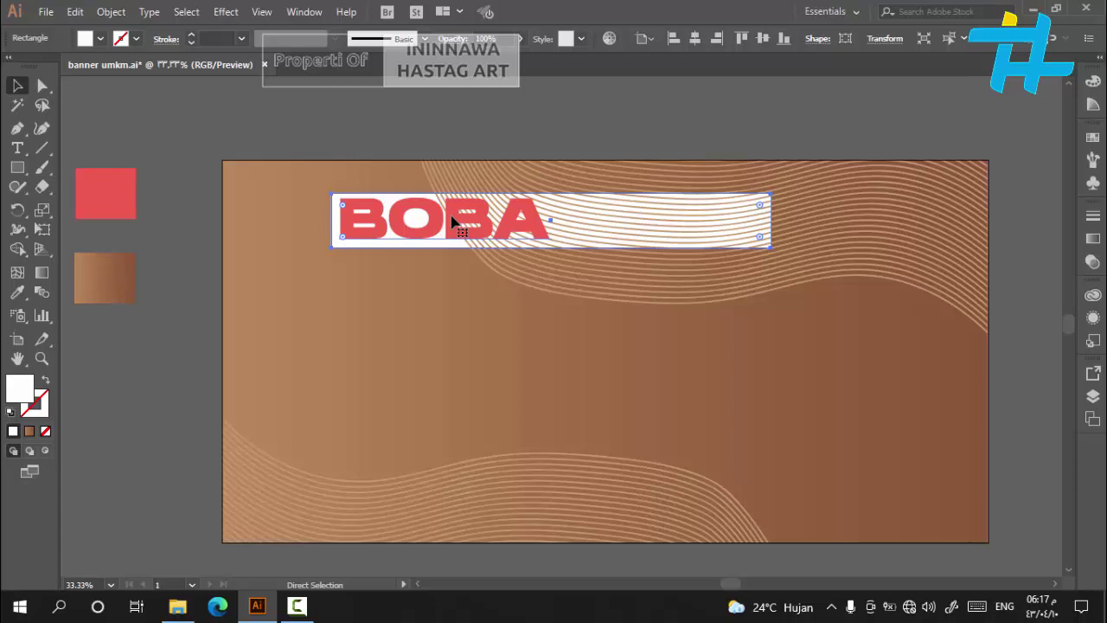
pyautogui.hotkey('ctrl', ']')
pyautogui.press('v')
pyautogui.click(300, 141)
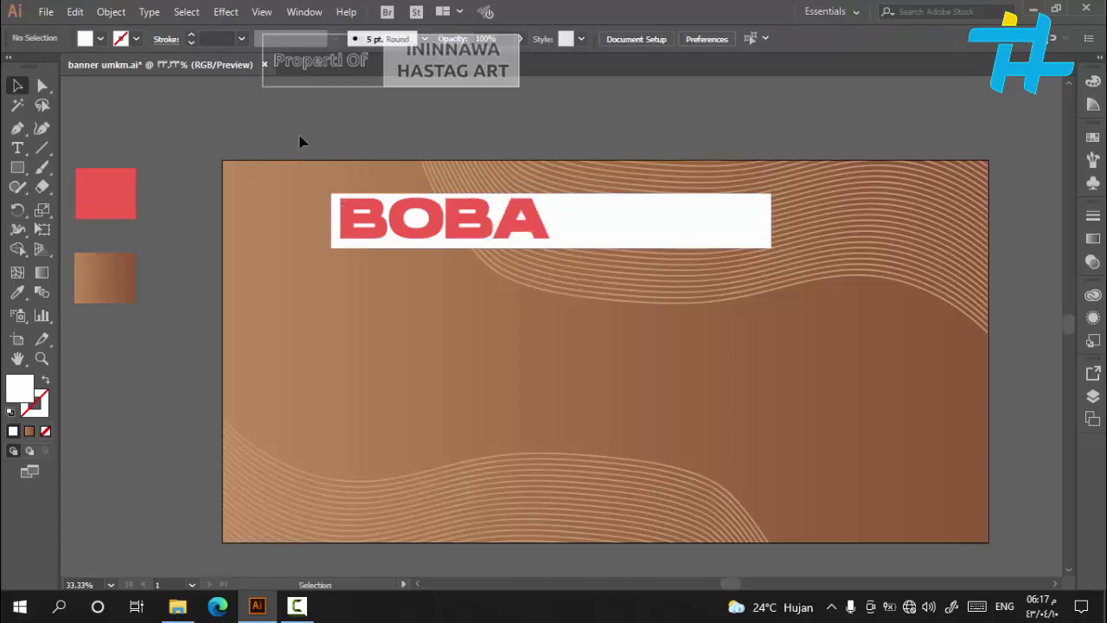
# Set the rectangle's fill to None and give it a white 4 pt stroke
pyautogui.click(595, 230)
pyautogui.click(101, 38)
pyautogui.click(11, 67)
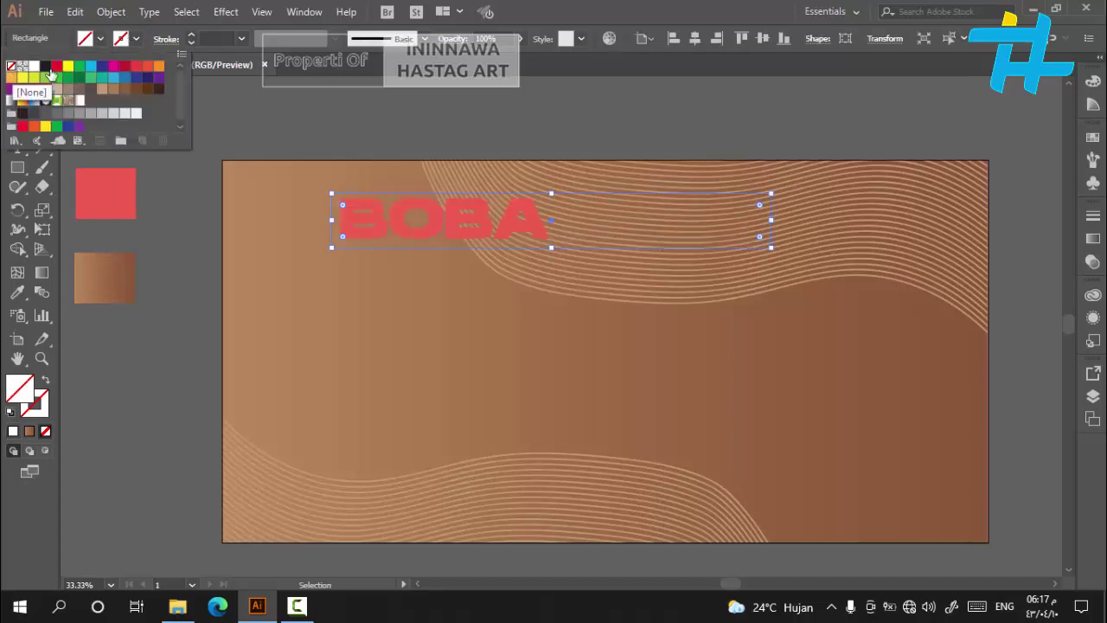
pyautogui.click(144, 41)
pyautogui.click(138, 40)
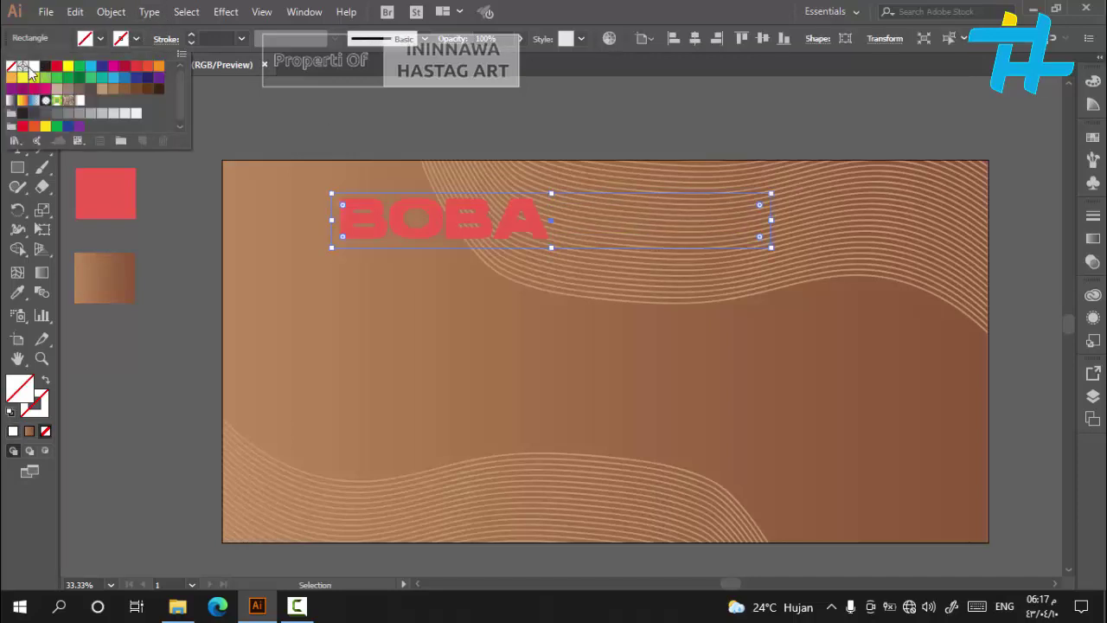
pyautogui.click(34, 67)
pyautogui.click(241, 39)
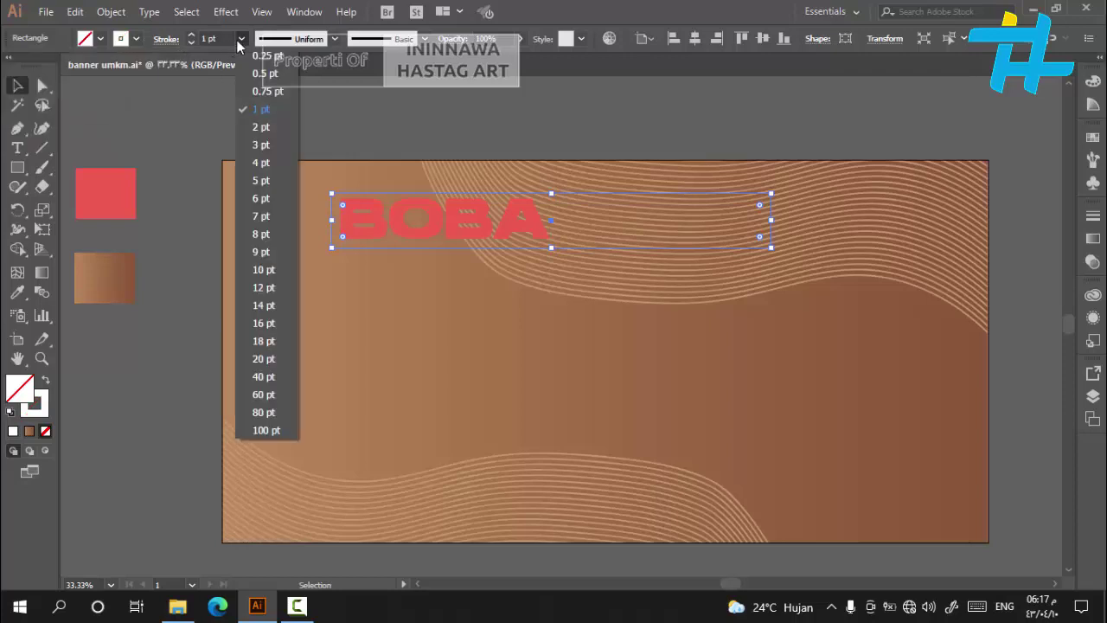
pyautogui.click(261, 164)
pyautogui.click(261, 127)
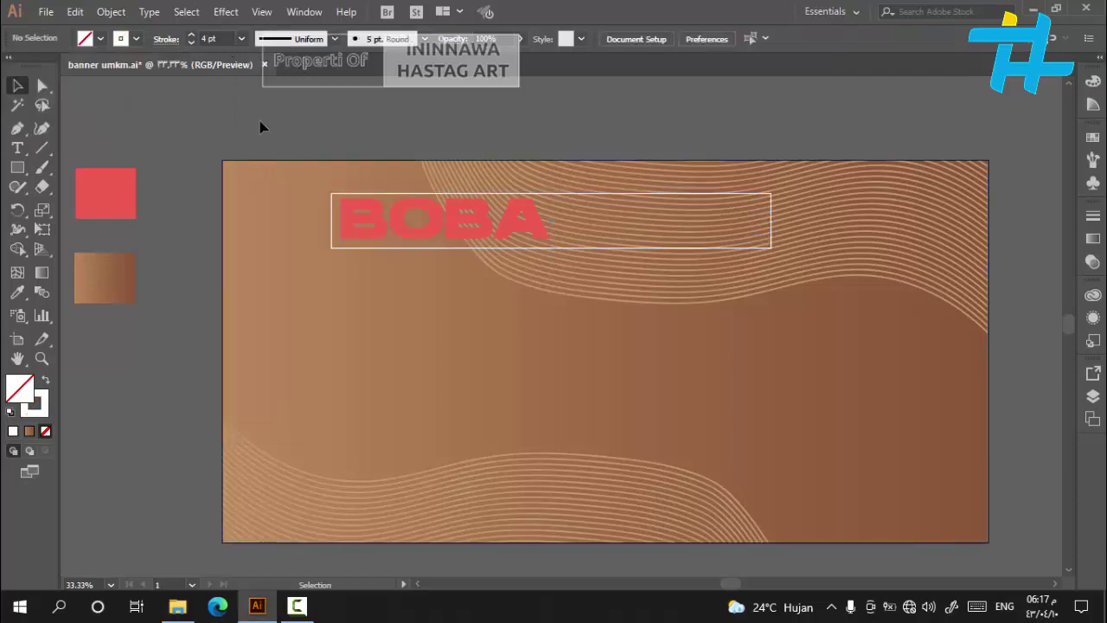
# Set the stroke weight of the rectangular frame around BOBA to 5 pt
pyautogui.click(562, 250)
pyautogui.click(243, 39)
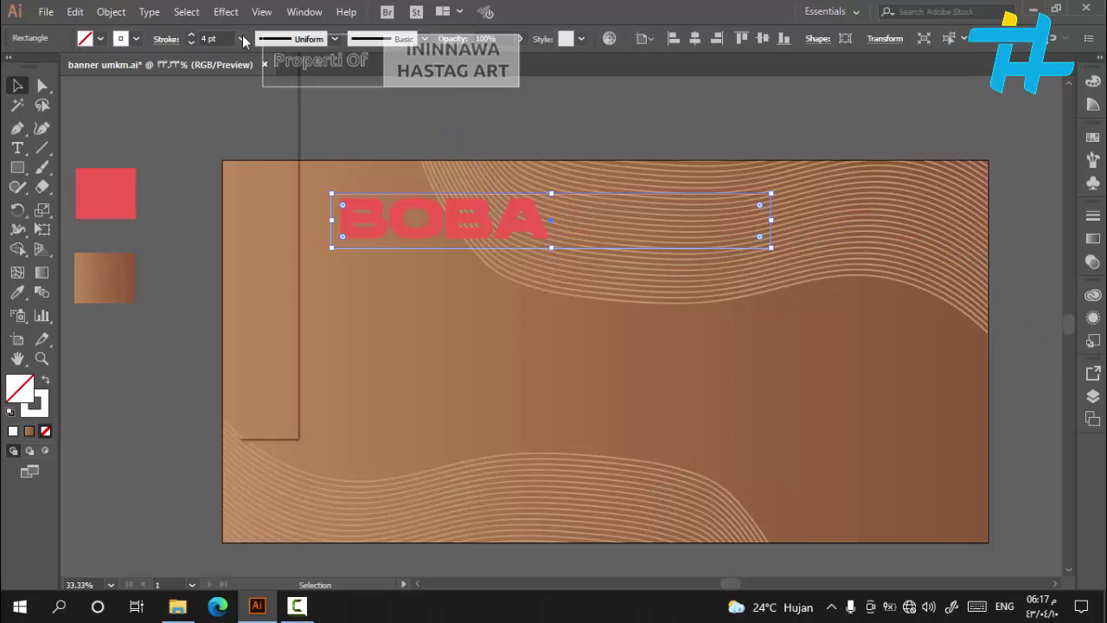
pyautogui.click(264, 181)
pyautogui.click(415, 134)
# Convert the BOBA text to outlines and make its letters a single compound path
pyautogui.click(533, 227)
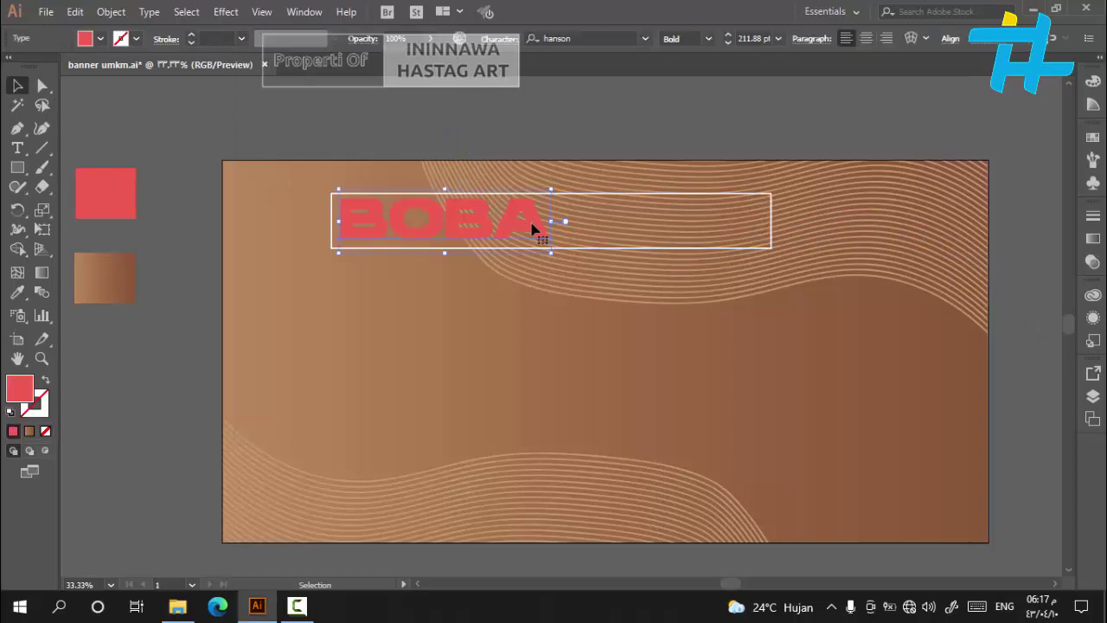
pyautogui.rightClick(533, 226)
pyautogui.click(618, 336)
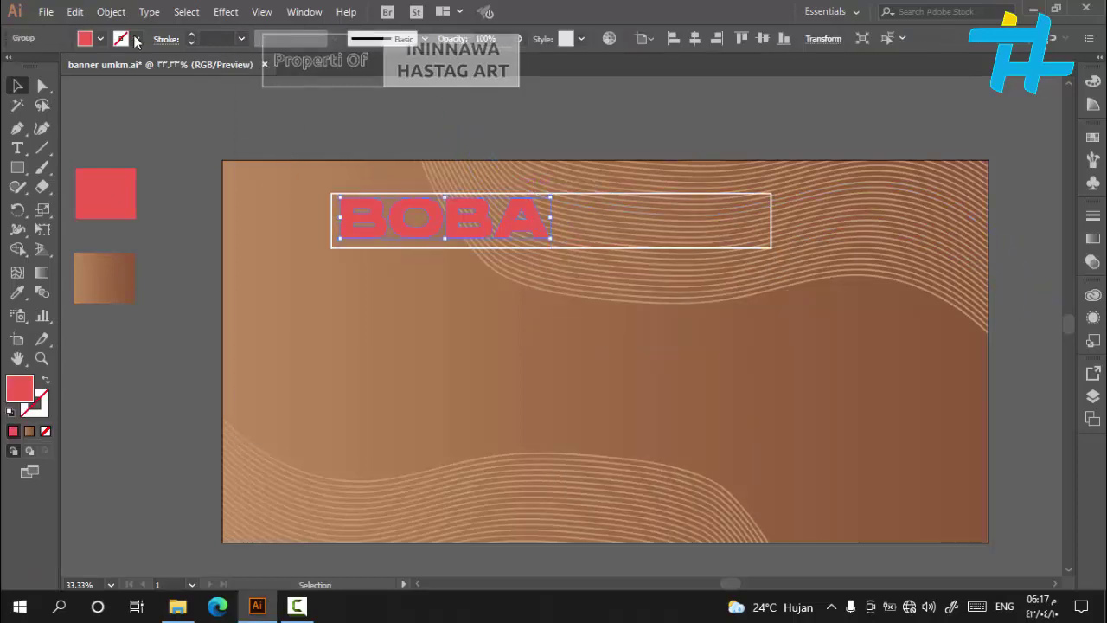
pyautogui.click(108, 13)
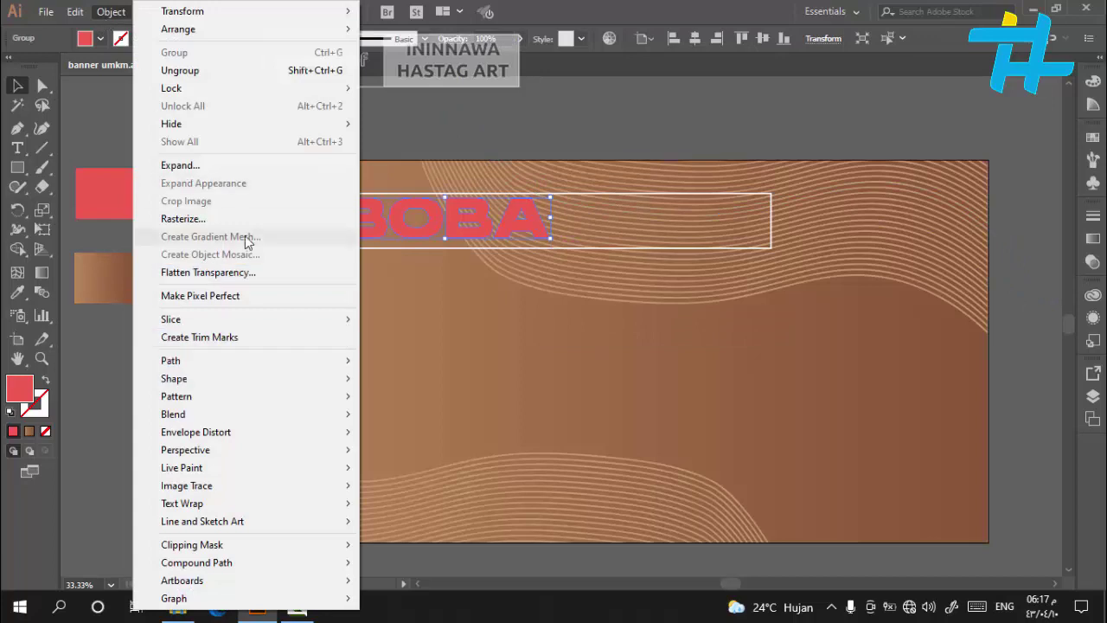
pyautogui.moveTo(302, 563)
pyautogui.click(425, 562)
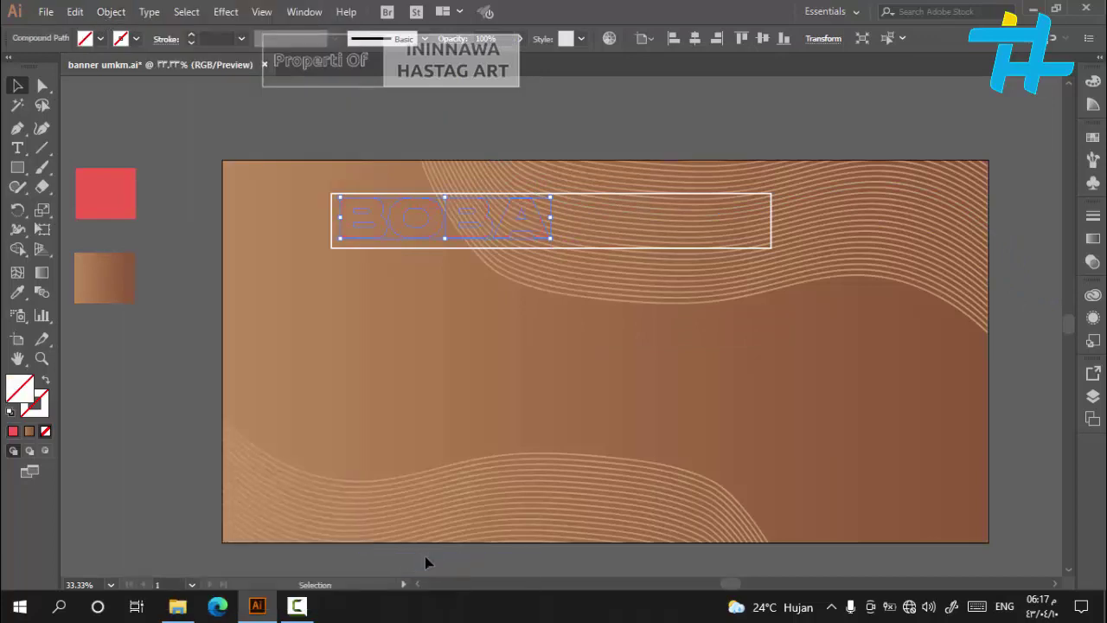
# Fill the BOBA compound path with the coral red square's color using the Eyedropper
pyautogui.click(17, 291)
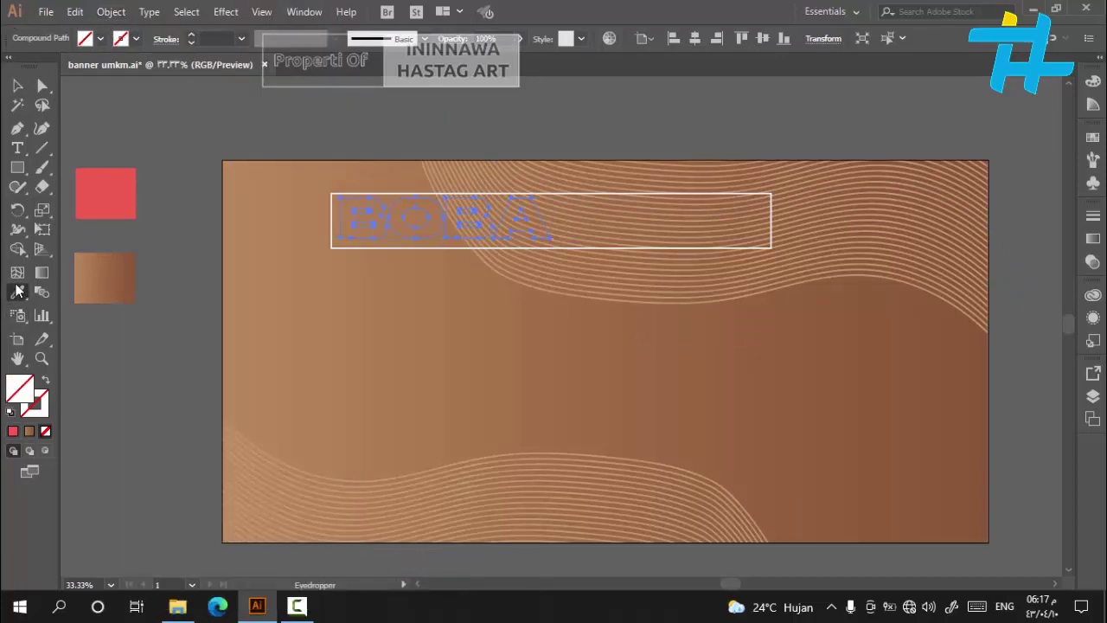
pyautogui.click(97, 201)
pyautogui.click(18, 85)
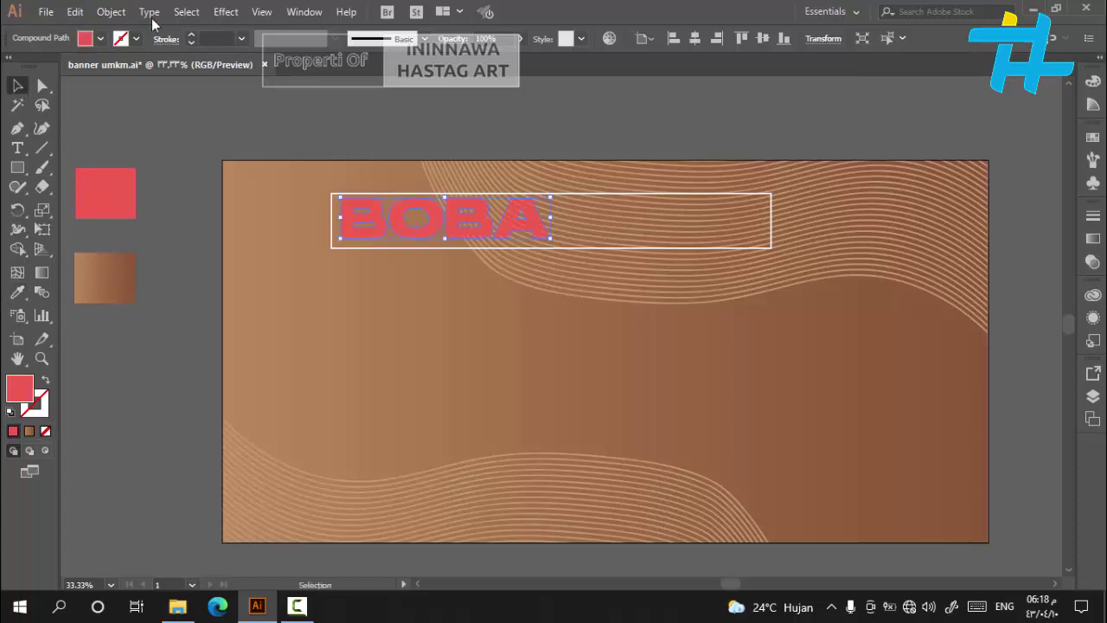
# Offset the BOBA compound path by 0.3528 cm with miter joins and a miter limit of 4
pyautogui.click(111, 11)
pyautogui.moveTo(340, 366)
pyautogui.click(429, 421)
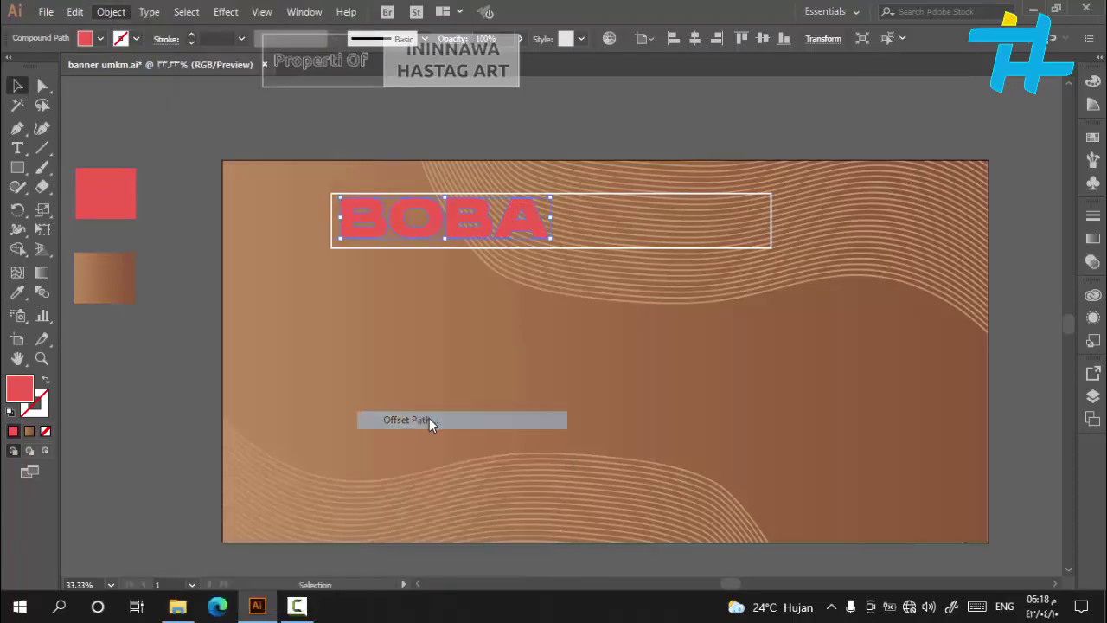
pyautogui.moveTo(431, 255); pyautogui.dragTo(900, 250)
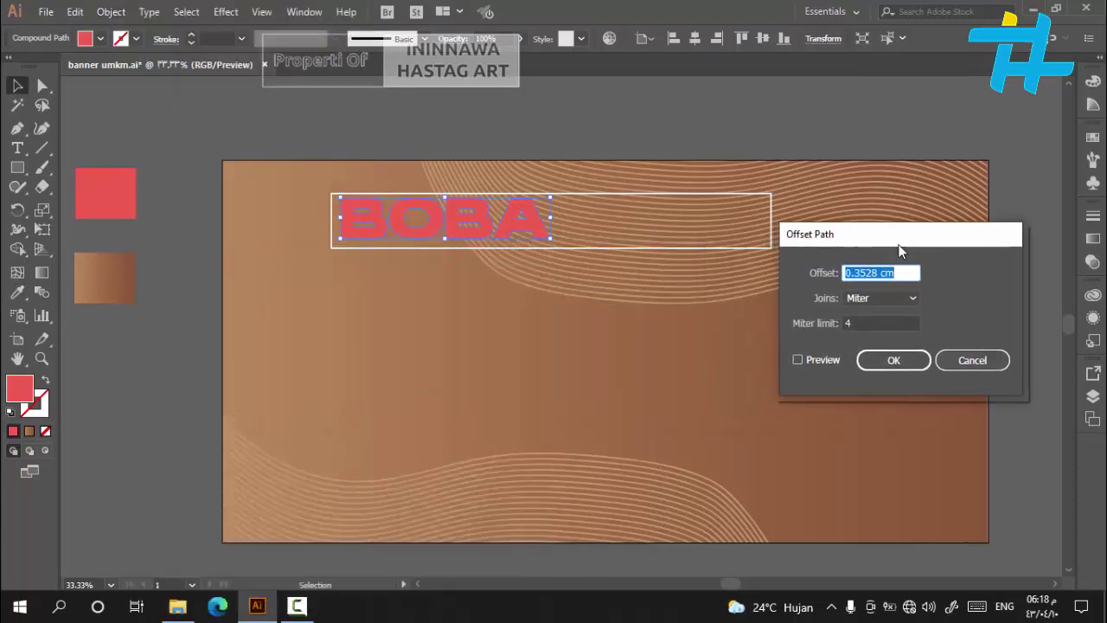
pyautogui.click(819, 361)
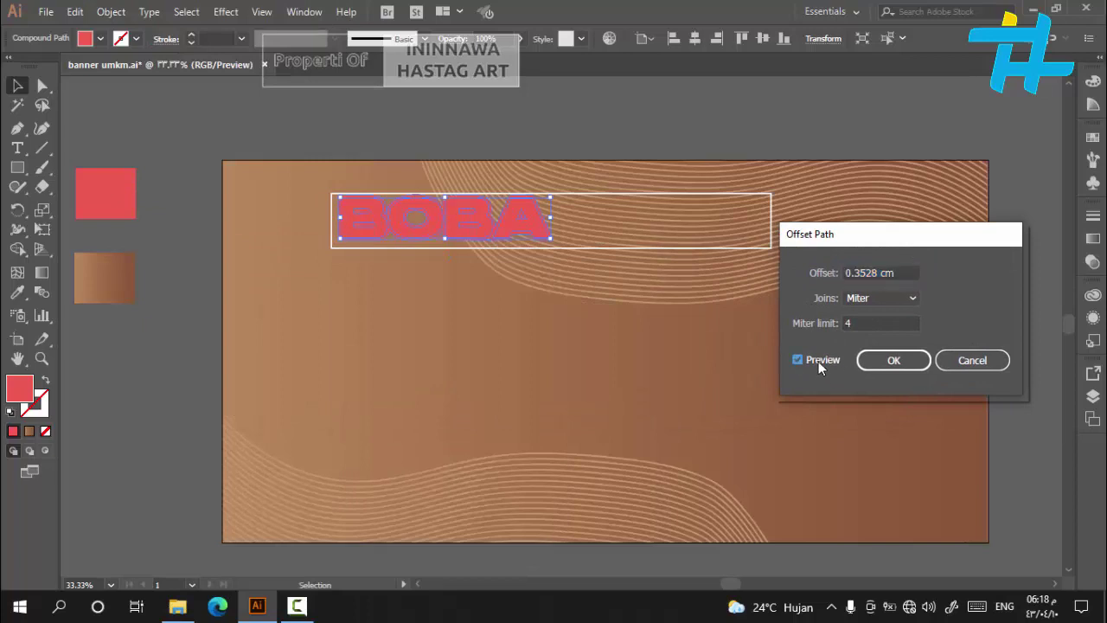
pyautogui.click(892, 362)
# Fill the offset BOBA path with white as a border around the coral letters
pyautogui.click(99, 40)
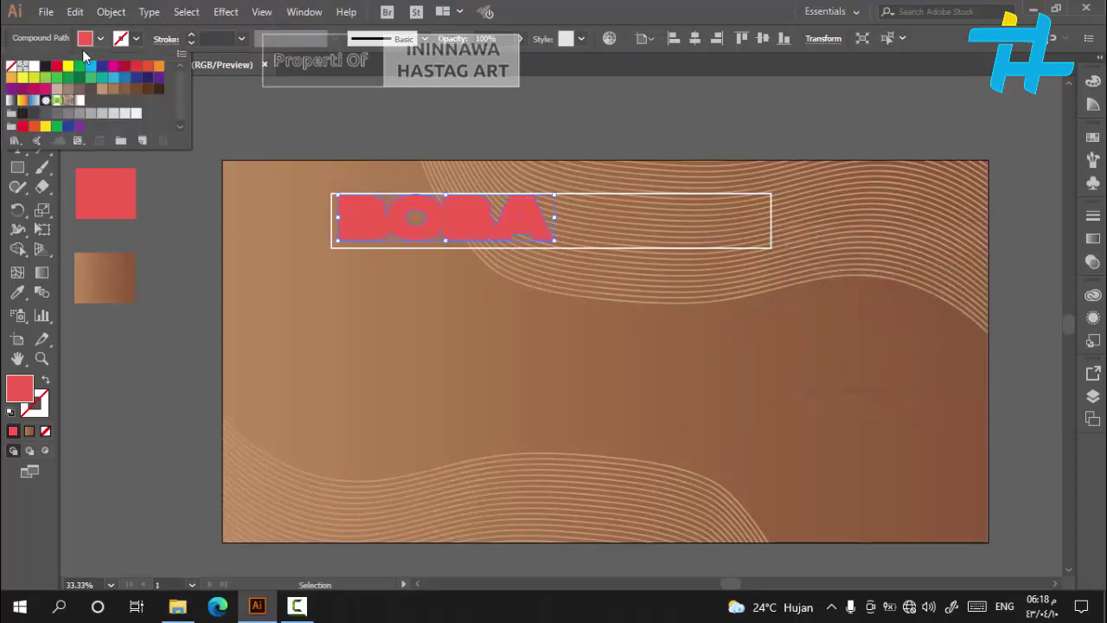
pyautogui.click(34, 66)
pyautogui.click(378, 128)
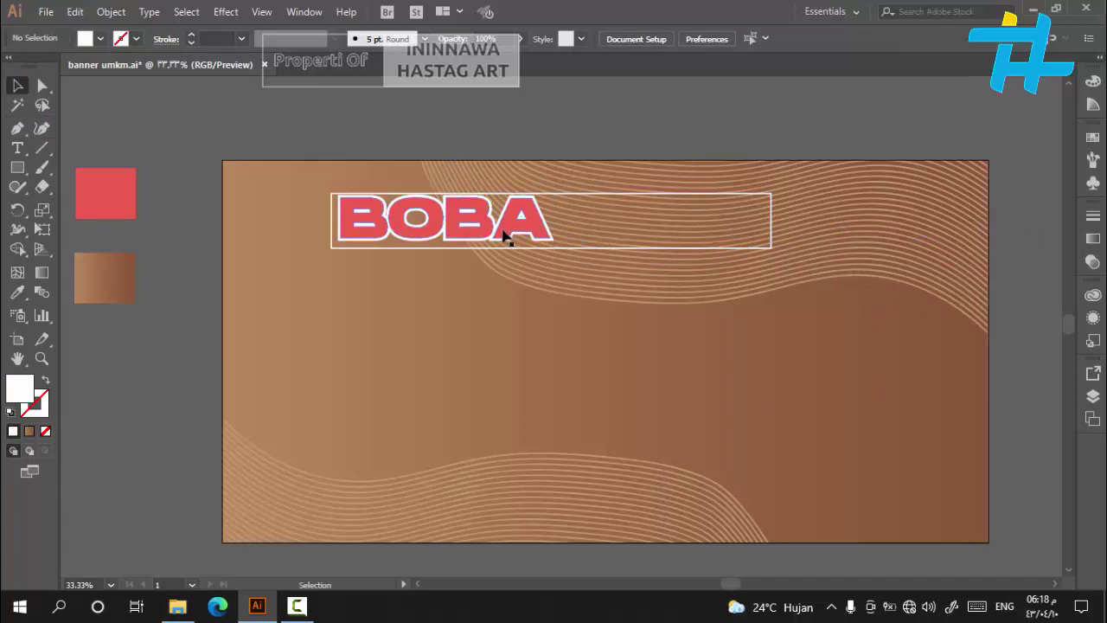
# Move the white rectangular frame straight down below the BOBA lettering
pyautogui.scroll(1, 470, 247)
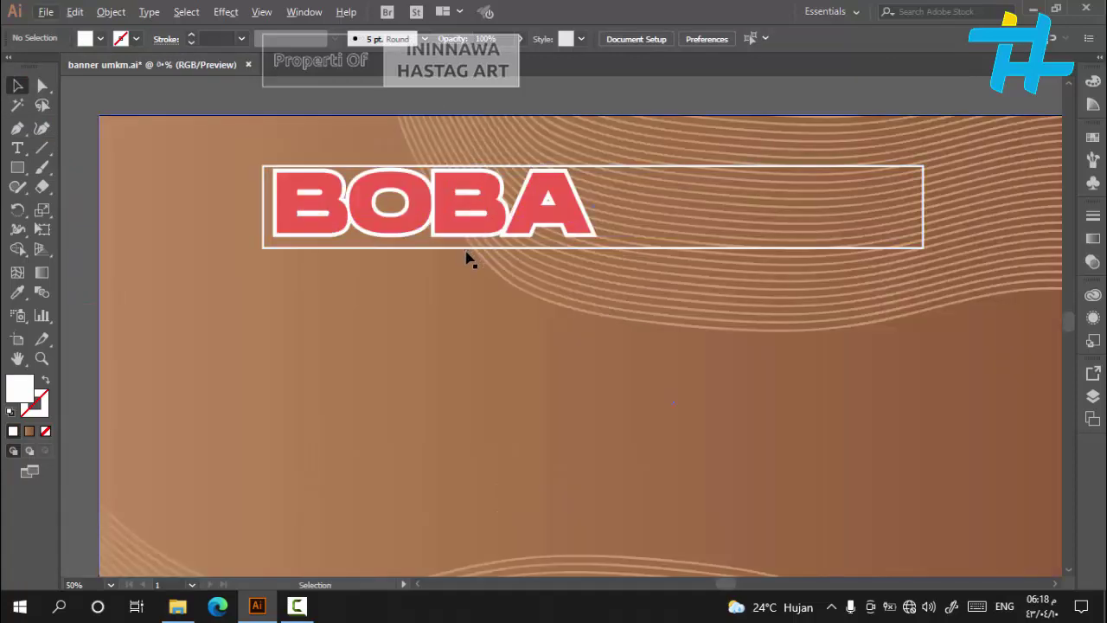
pyautogui.moveTo(468, 255); pyautogui.dragTo(473, 390)
pyautogui.scroll(1, 415, 251)
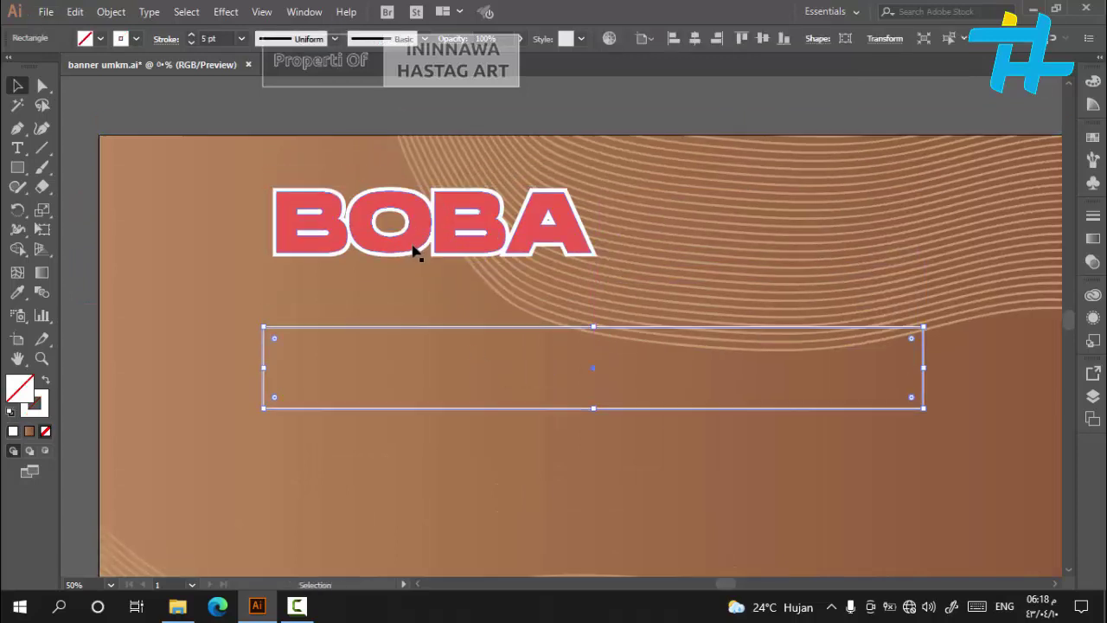
# Group the coral BOBA letters with their white offset outline
pyautogui.scroll(3, 378, 273)
pyautogui.click(395, 285)
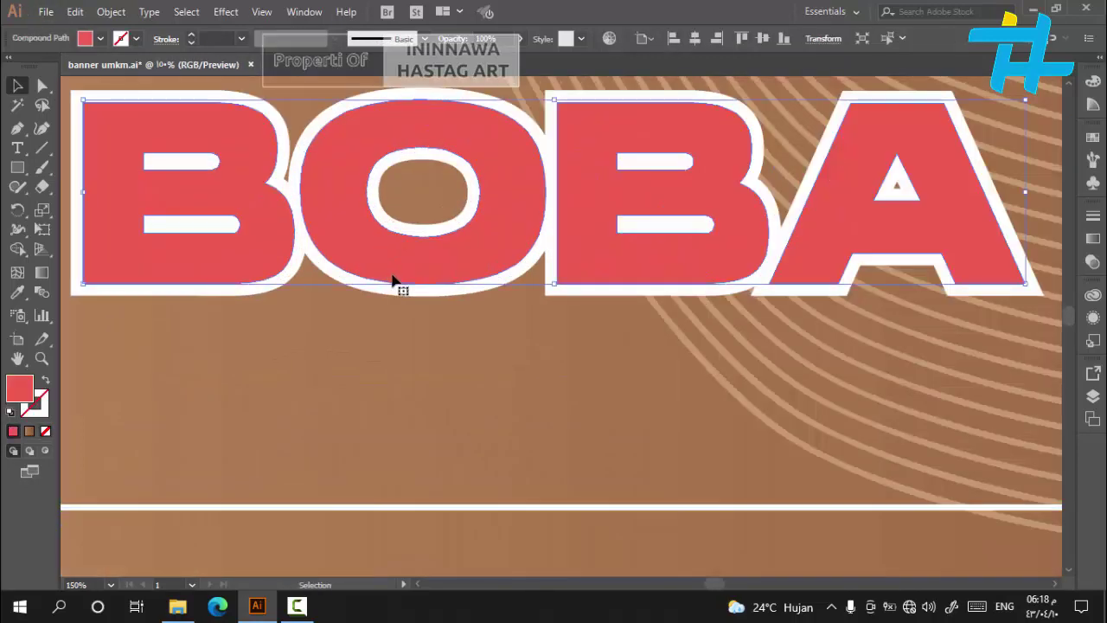
pyautogui.click(408, 286)
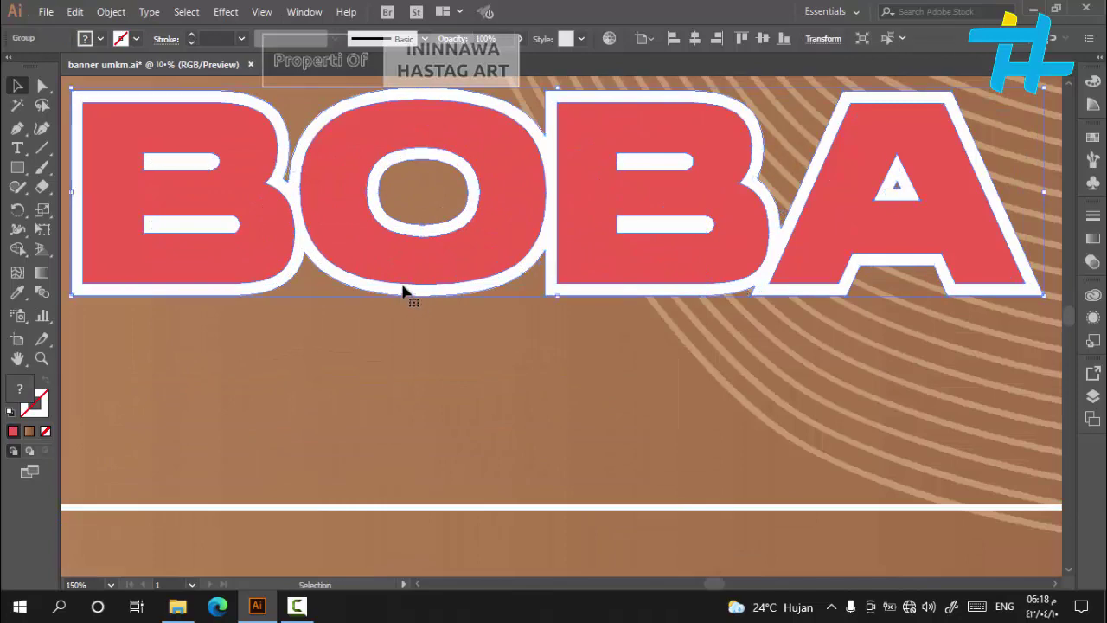
# Move the white rectangular frame up so that its left part surrounds the BOBA lettering
pyautogui.scroll(-1, 403, 292)
pyautogui.scroll(-1, 423, 280)
pyautogui.moveTo(423, 272); pyautogui.dragTo(427, 285)
pyautogui.click(430, 378)
pyautogui.moveTo(430, 378); pyautogui.dragTo(424, 204)
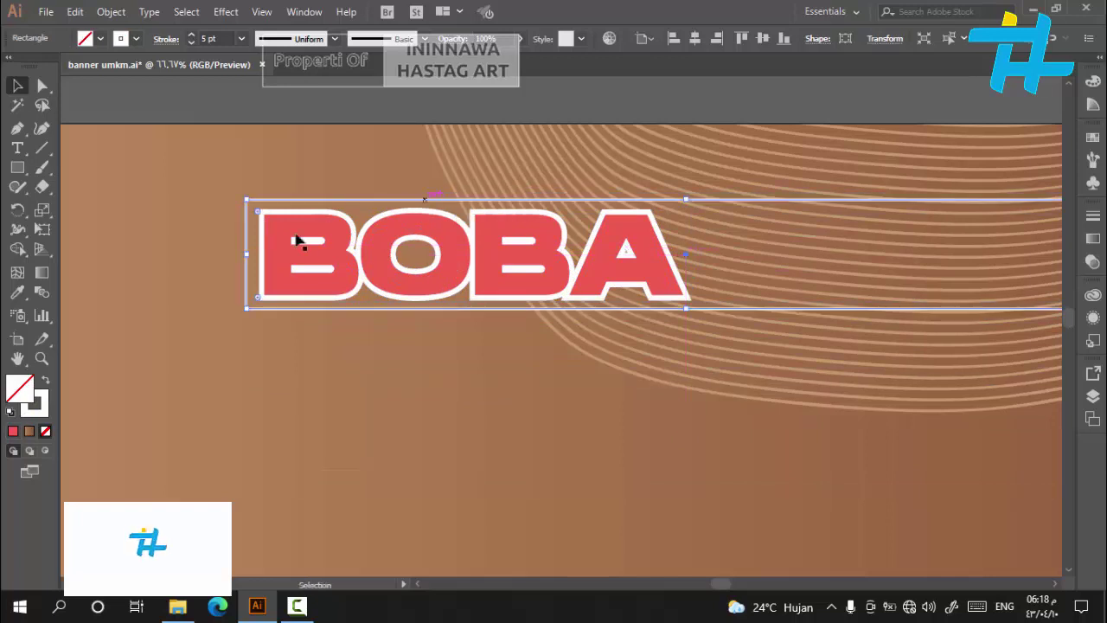
pyautogui.scroll(-1, 272, 246)
pyautogui.scroll(-1, 254, 254)
pyautogui.click(438, 106)
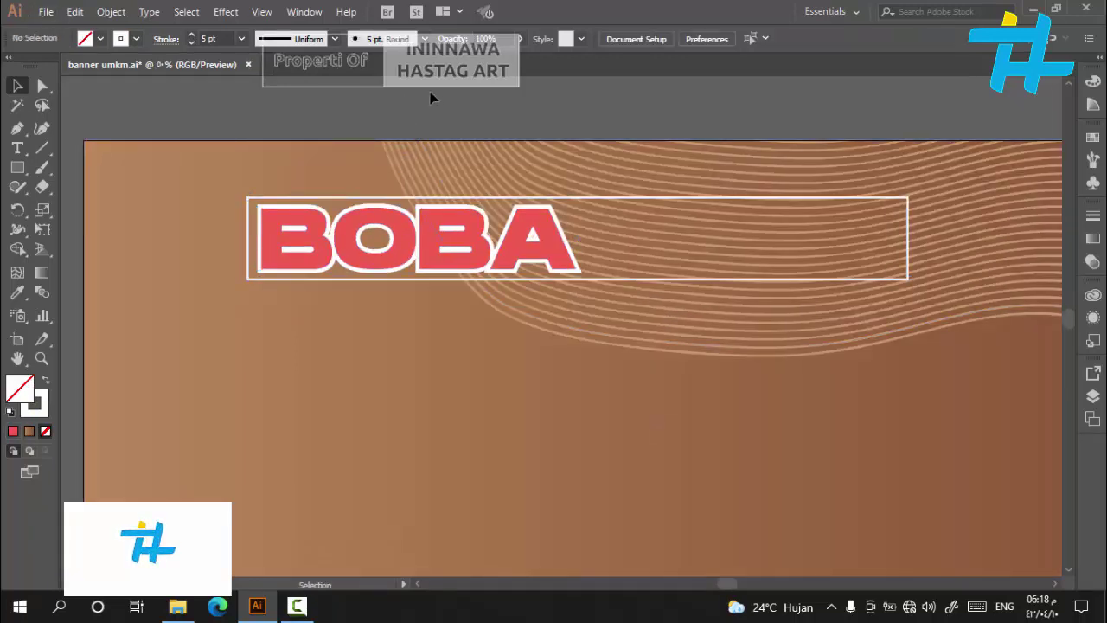
# Add the text HOLIC in hanson Bold, enlarge it to about 133 pt and place it beside BOBA inside the frame
pyautogui.scroll(-1, 549, 210)
pyautogui.click(18, 148)
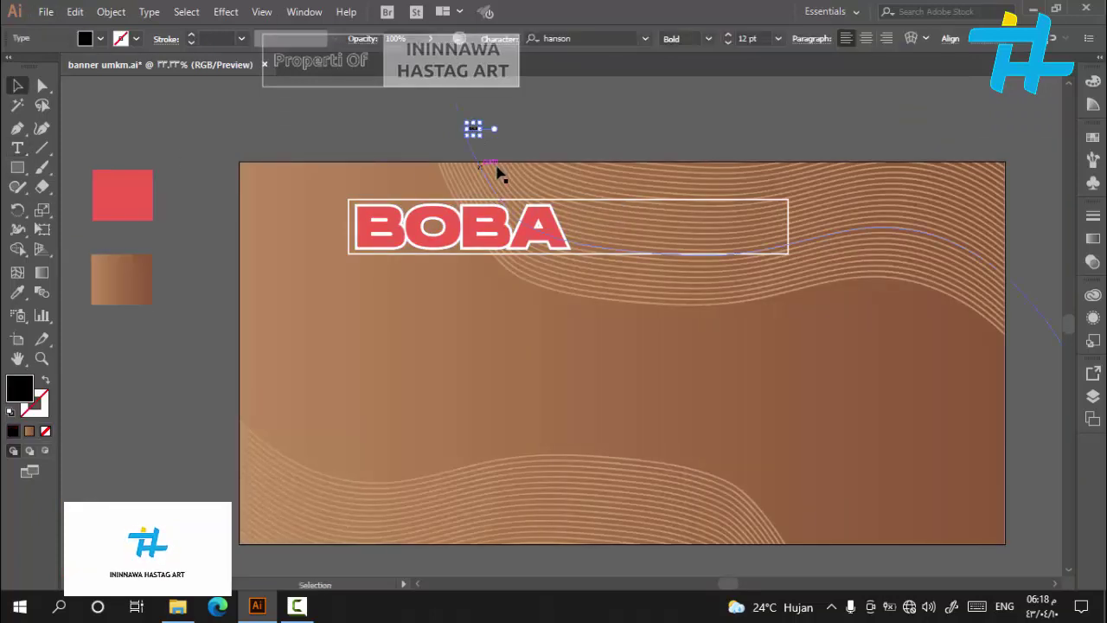
pyautogui.moveTo(468, 124); pyautogui.dragTo(719, 271)
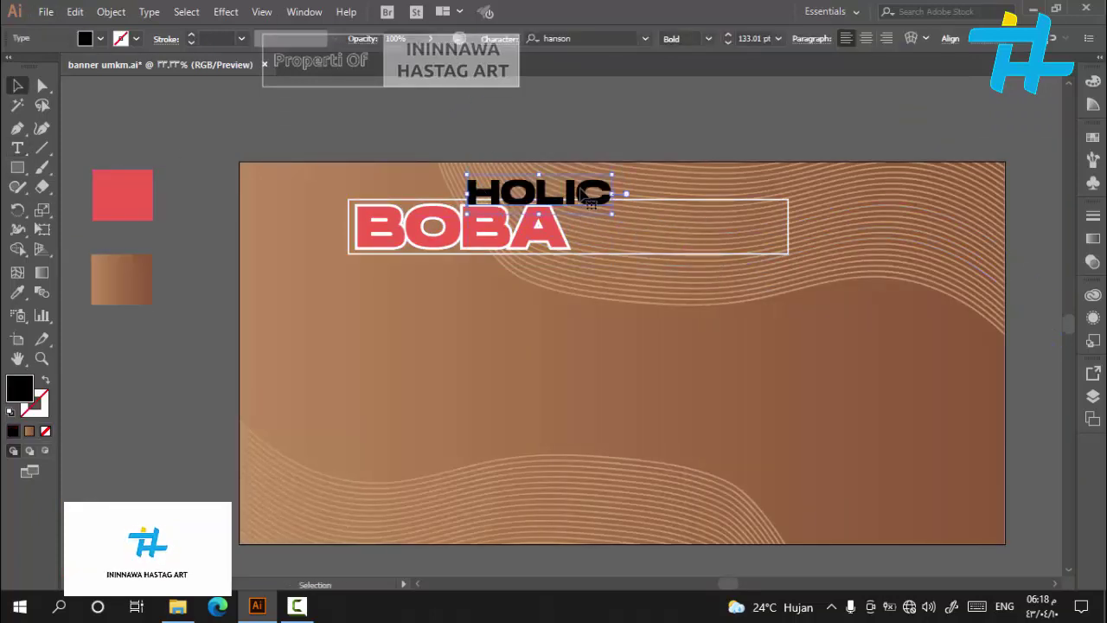
pyautogui.moveTo(586, 200); pyautogui.dragTo(725, 232)
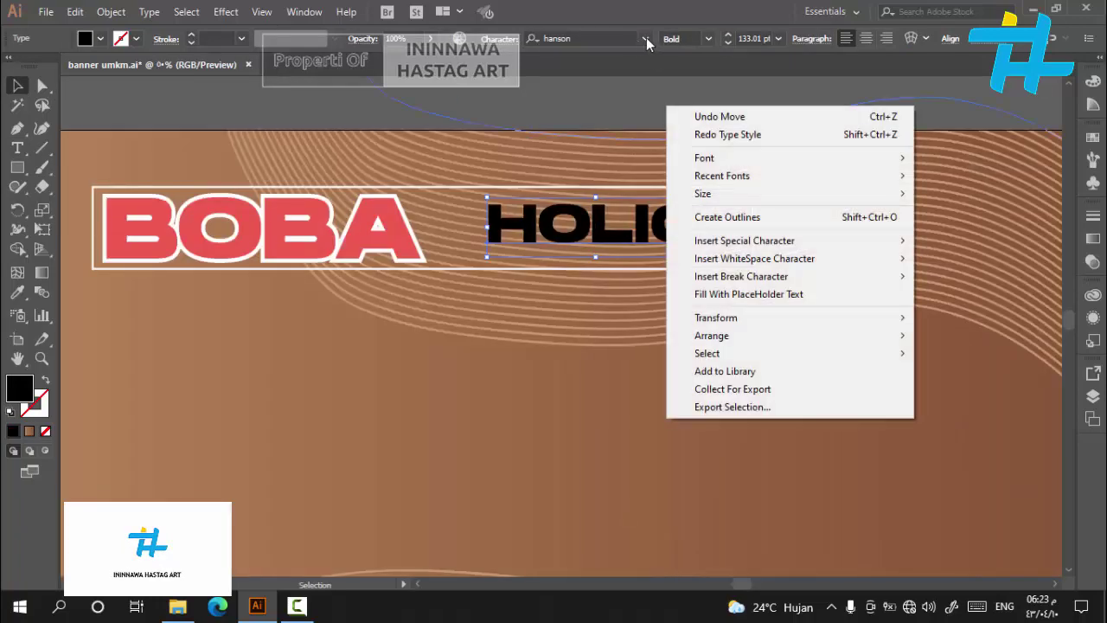
# Try the Ubuntu Bold font on the HOLIC text
pyautogui.click(646, 38)
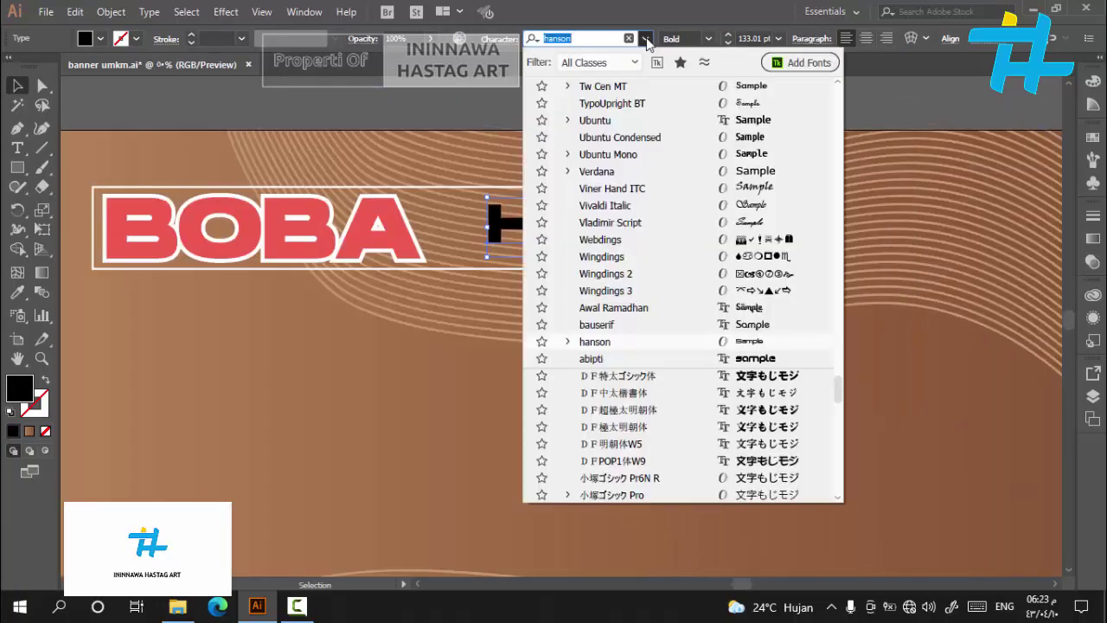
pyautogui.click(568, 120)
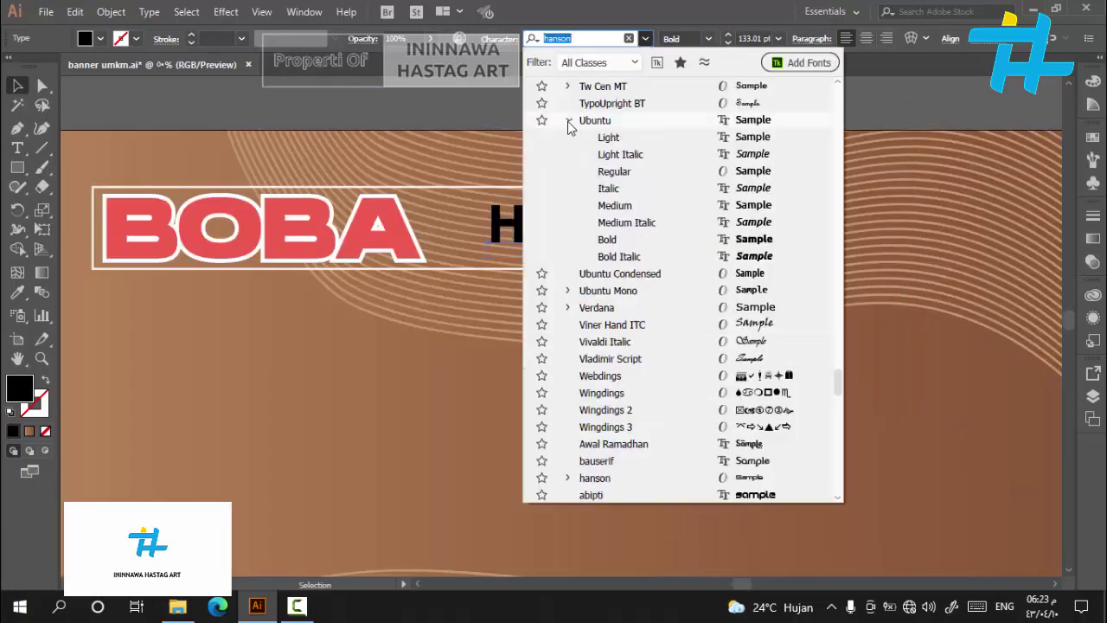
pyautogui.click(638, 245)
# Color the HOLIC text coral by sampling the BOBA lettering with the Eyedropper
pyautogui.click(18, 292)
pyautogui.rightClick(153, 236)
pyautogui.click(156, 245)
pyautogui.rightClick(140, 255)
pyautogui.click(137, 256)
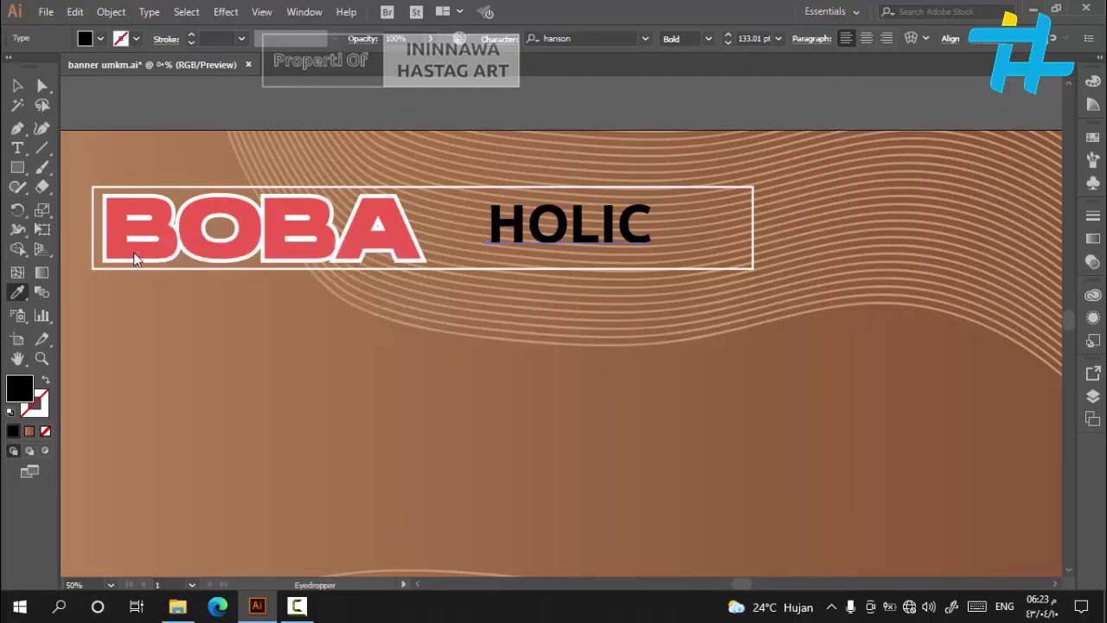
pyautogui.rightClick(82, 214)
# Copy the white rectangular frame around the title and paste the copy in front of it
pyautogui.click(18, 85)
pyautogui.rightClick(141, 215)
pyautogui.click(75, 11)
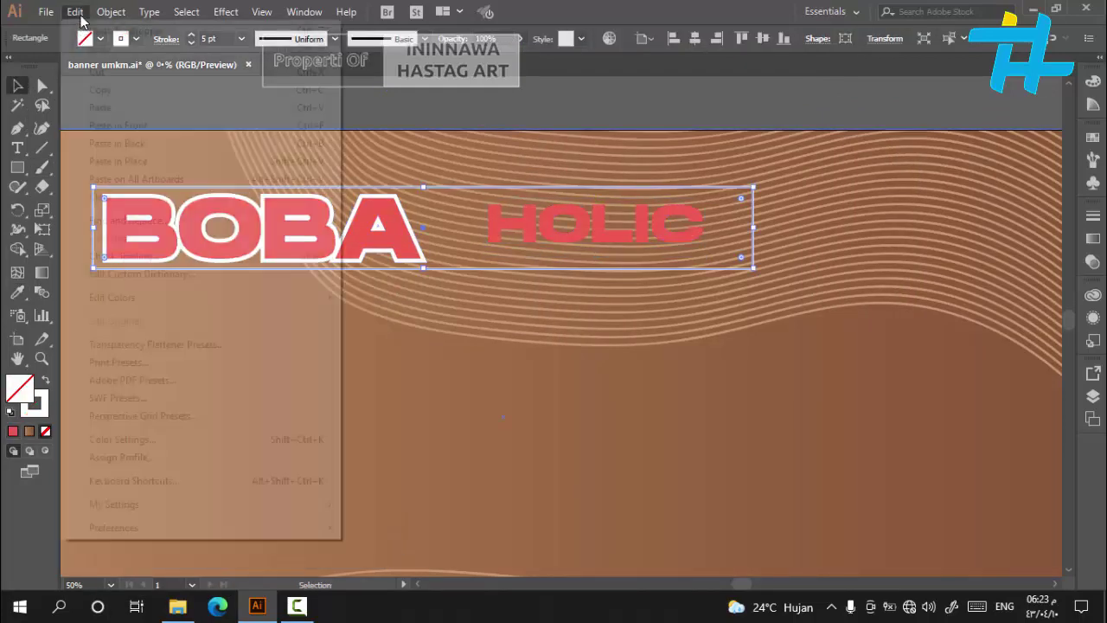
pyautogui.click(101, 90)
pyautogui.click(75, 11)
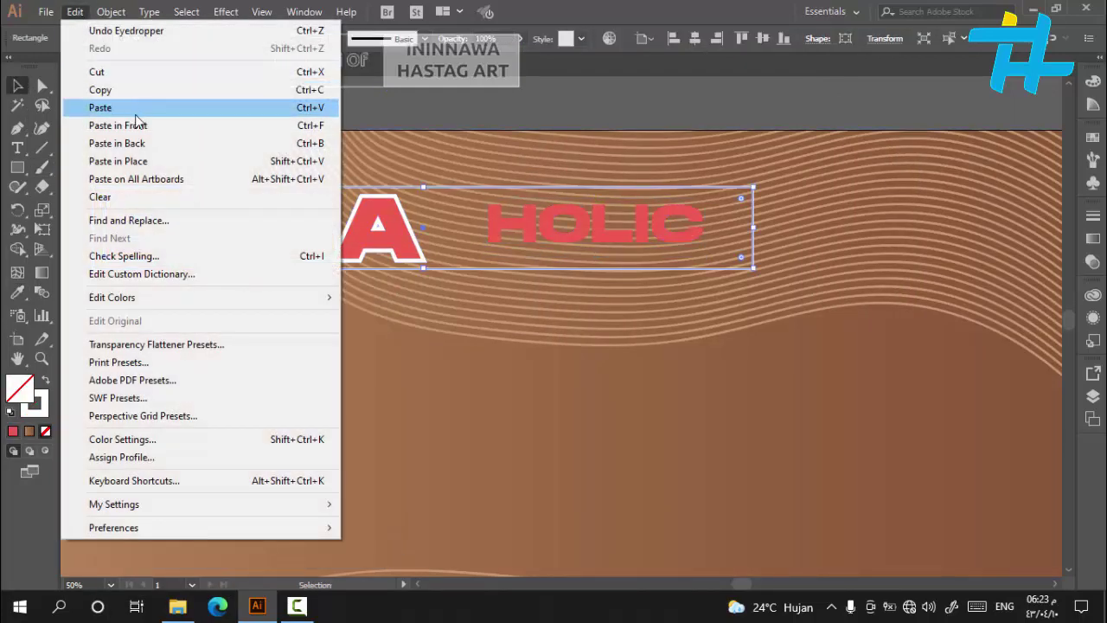
pyautogui.click(118, 125)
# Fill the pasted rectangle with white and narrow it from its left edge to a box behind HOLIC only
pyautogui.click(100, 39)
pyautogui.click(30, 68)
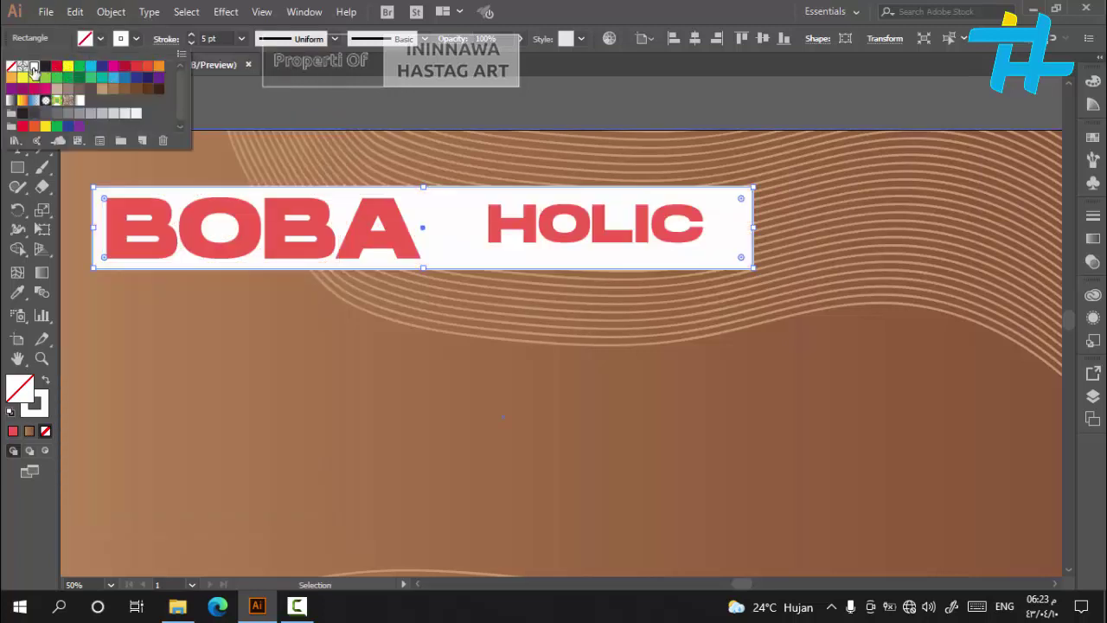
pyautogui.click(96, 227)
pyautogui.moveTo(94, 229); pyautogui.dragTo(448, 236)
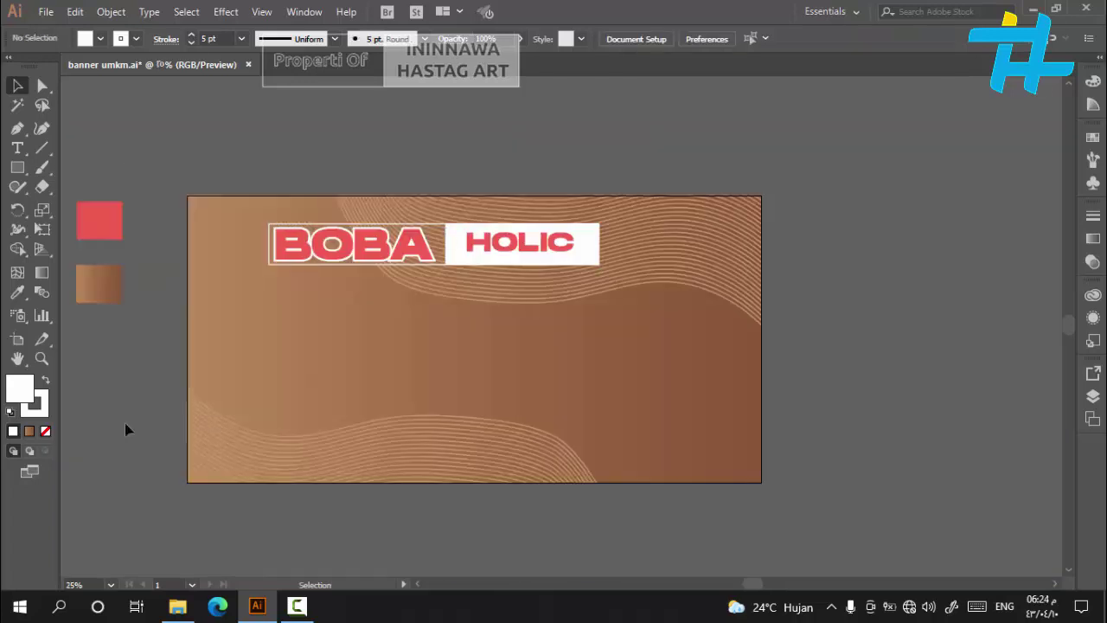
# Move the group of three boba drink cups from outside the artboard onto the banner's lower right part
pyautogui.scroll(-1, 124, 422)
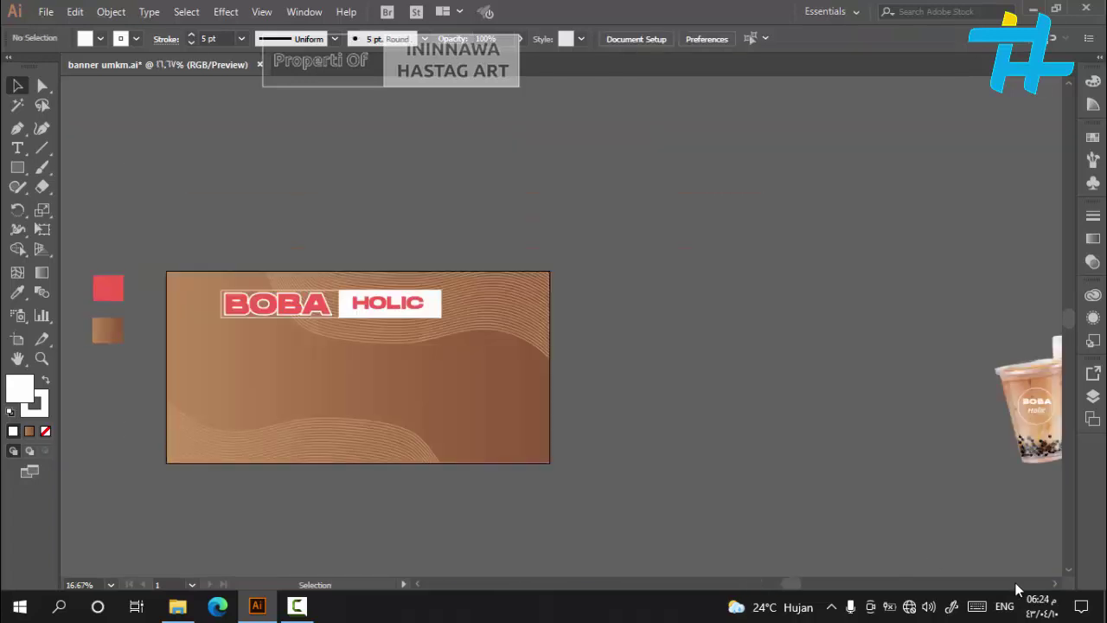
pyautogui.hscroll(3, 1054, 588)
pyautogui.moveTo(824, 325); pyautogui.dragTo(1038, 519)
pyautogui.moveTo(933, 437); pyautogui.dragTo(315, 453)
pyautogui.click(418, 585)
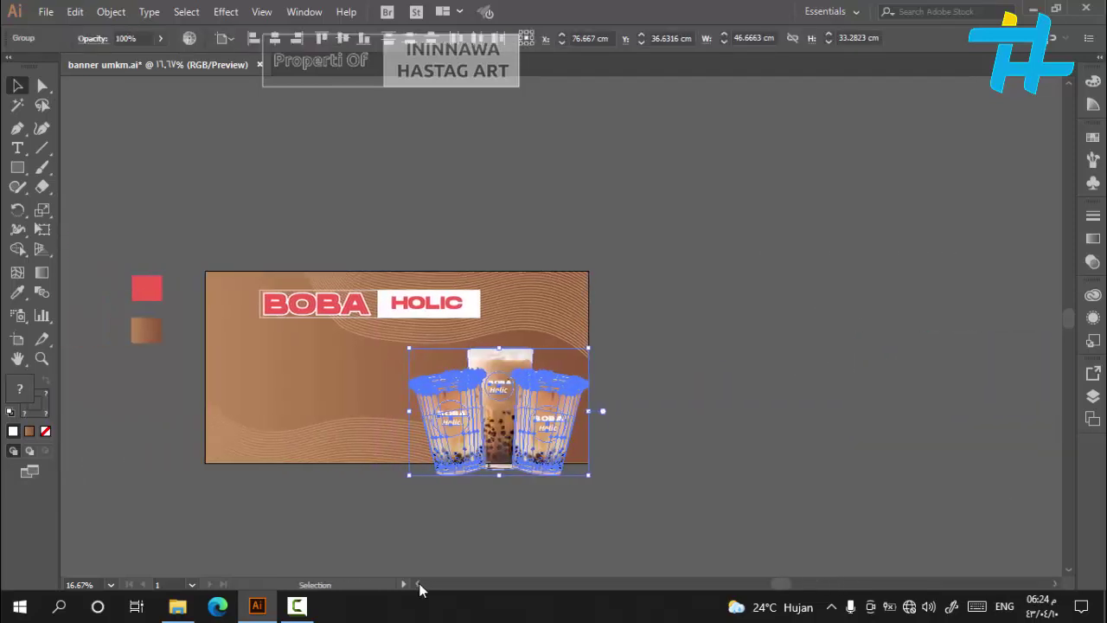
# Raise the cup group so that its bases lie just inside the banner's bottom edge
pyautogui.scroll(1, 648, 494)
pyautogui.scroll(1, 648, 494)
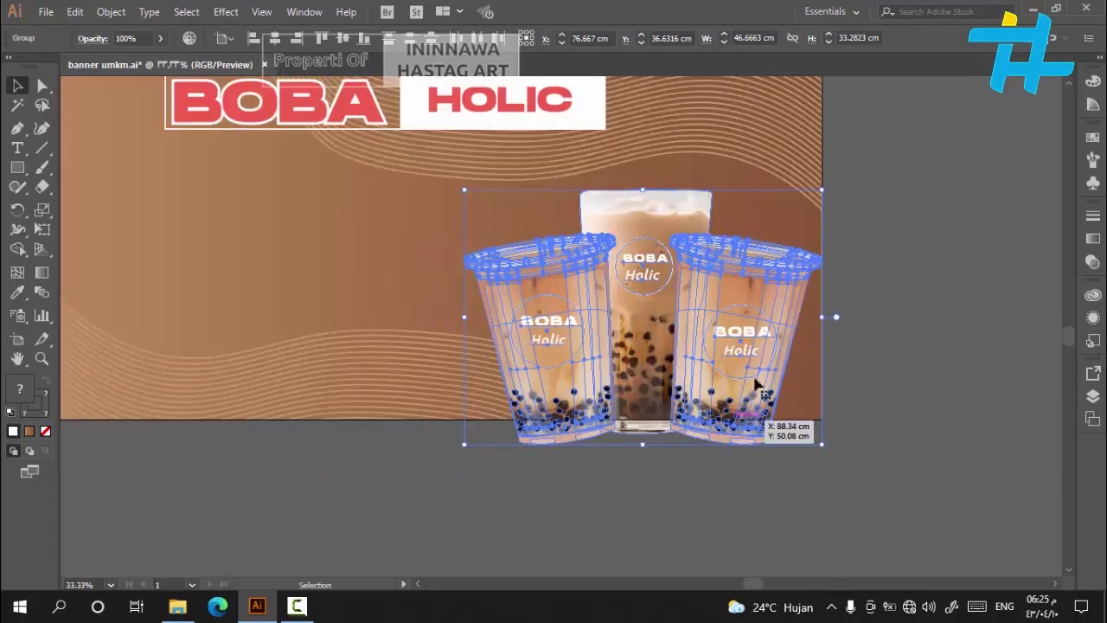
pyautogui.rightClick(720, 379)
pyautogui.click(719, 376)
pyautogui.moveTo(720, 378); pyautogui.dragTo(725, 339)
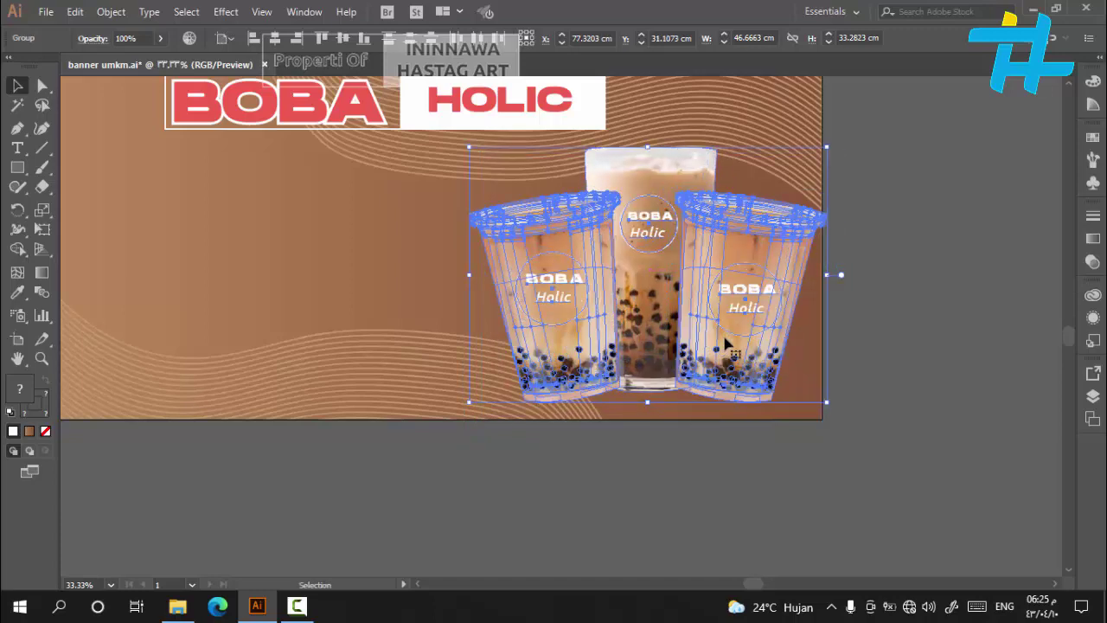
pyautogui.rightClick(725, 338)
pyautogui.click(890, 267)
# Draw a wide white-filled ellipse below the banner with the Ellipse tool
pyautogui.rightClick(620, 201)
pyautogui.click(29, 213)
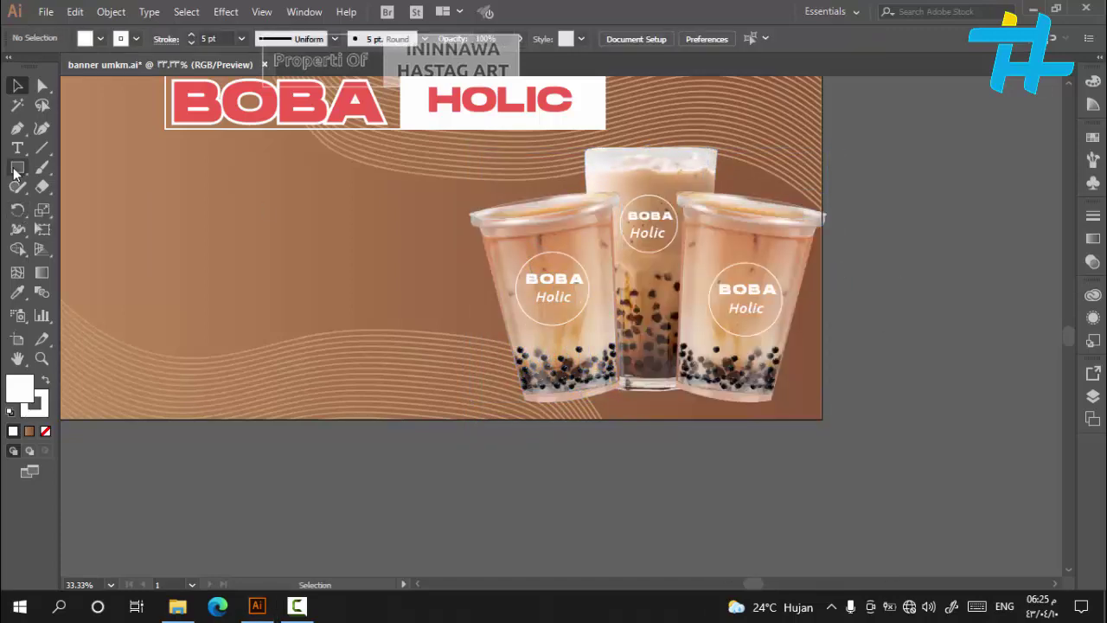
pyautogui.click(16, 168)
pyautogui.moveTo(20, 173); pyautogui.dragTo(73, 204)
pyautogui.moveTo(902, 374); pyautogui.dragTo(369, 559)
pyautogui.press('v')
# Position the white ellipse across the banner's lower right corner, covering the bases of the cups
pyautogui.moveTo(372, 479); pyautogui.dragTo(571, 456)
pyautogui.rightClick(571, 456)
pyautogui.click(731, 517)
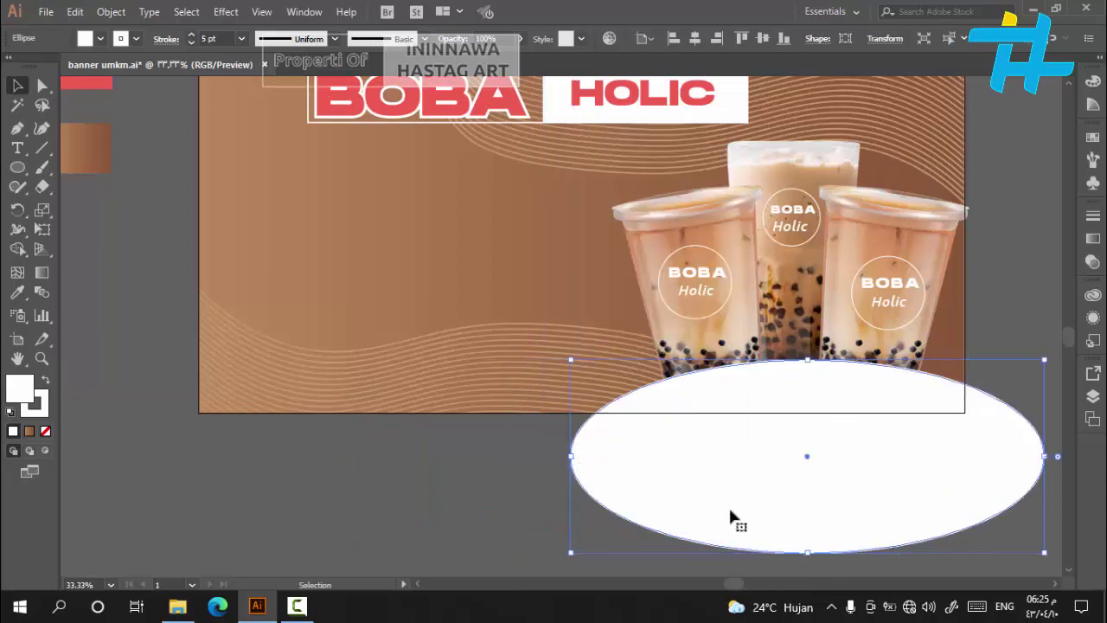
pyautogui.moveTo(730, 511); pyautogui.dragTo(724, 504)
pyautogui.rightClick(725, 509)
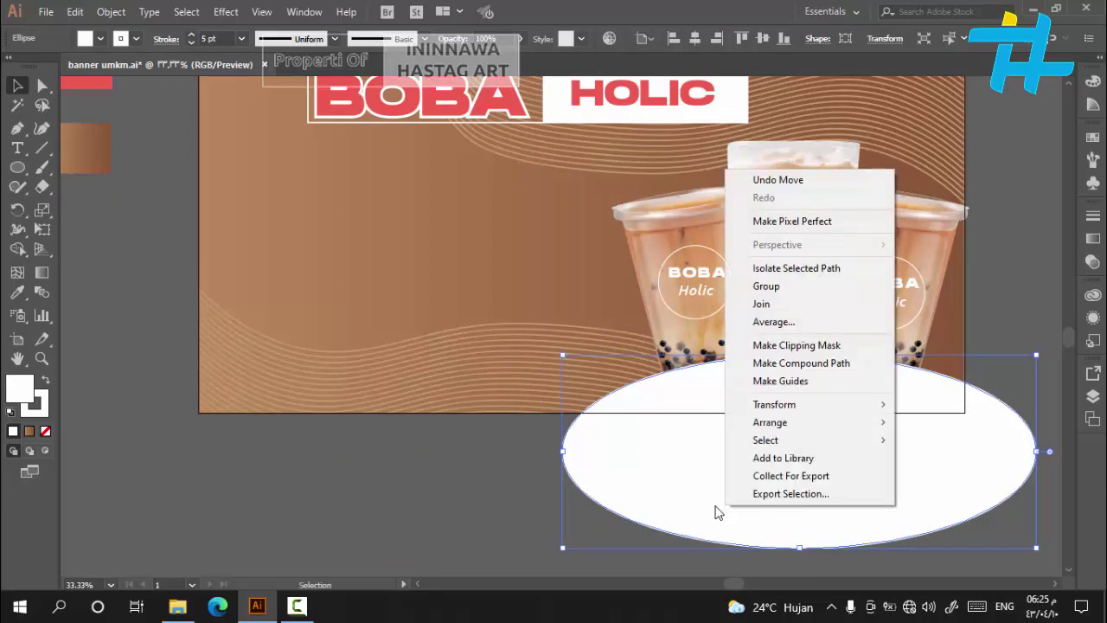
pyautogui.click(667, 497)
# Paste a copy of the ellipse in front, shift it slightly down and fill it with the brown gradient
pyautogui.click(83, 12)
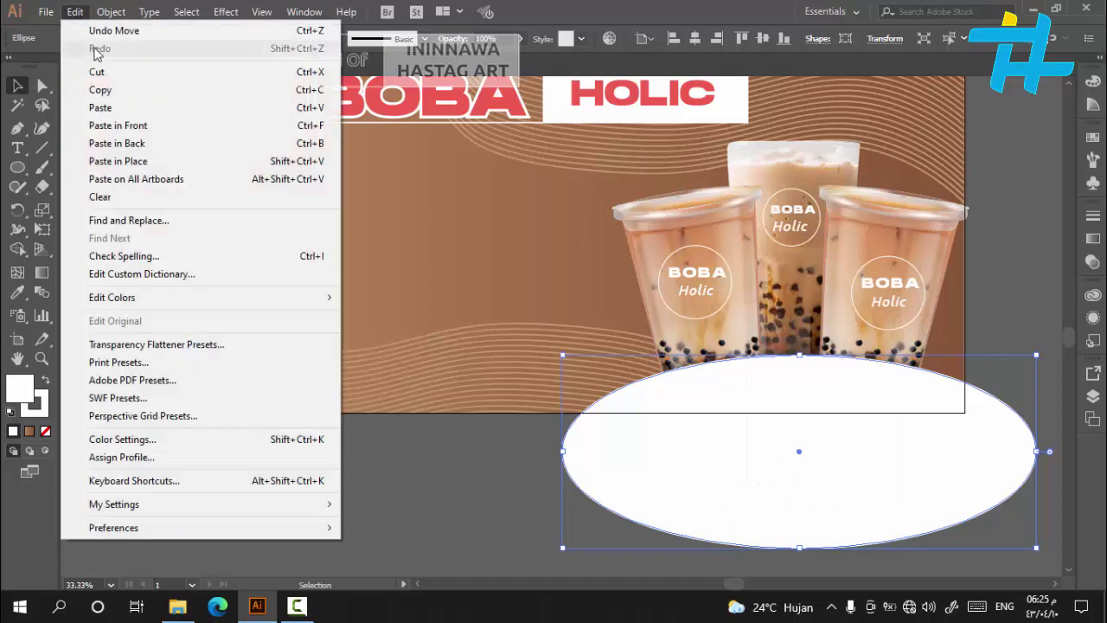
pyautogui.click(102, 89)
pyautogui.click(75, 11)
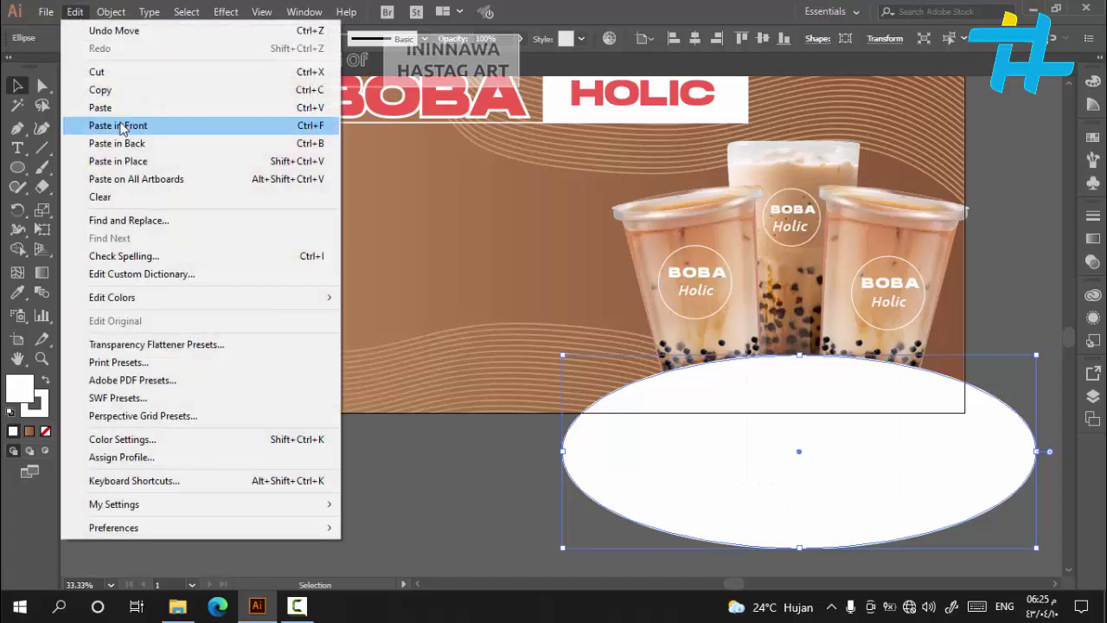
pyautogui.click(119, 125)
pyautogui.moveTo(768, 486); pyautogui.dragTo(766, 498)
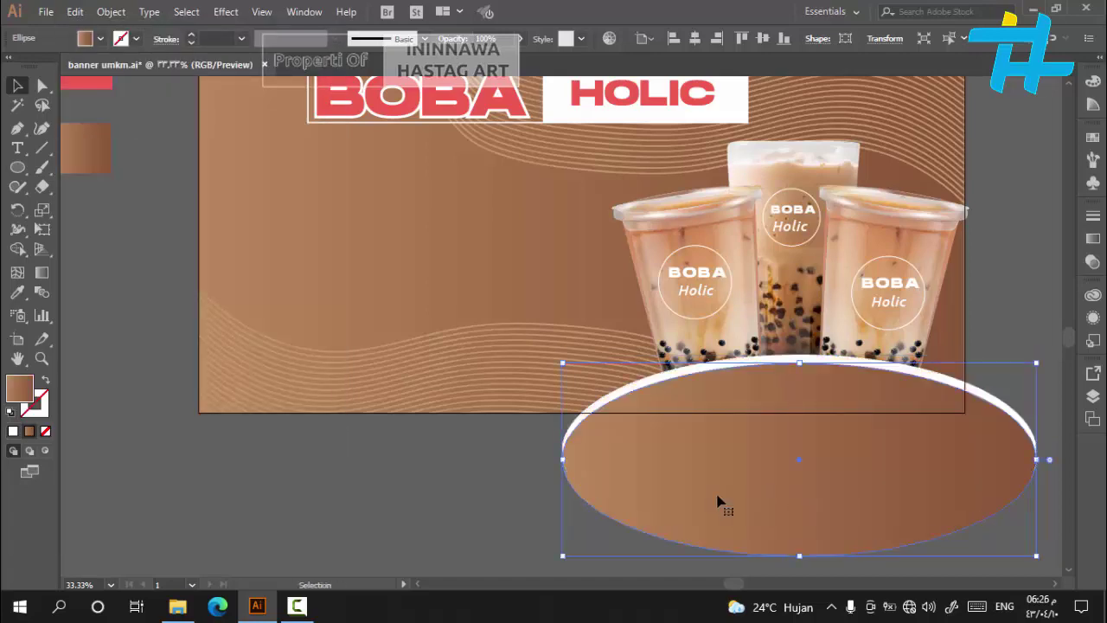
pyautogui.click(402, 488)
# Move the coral flavour labels from outside the artboard onto the banner, below the title and beside the cups
pyautogui.hotkey('ctrl', '-')
pyautogui.hotkey('ctrl', '-')
pyautogui.hotkey('ctrl', '-')
pyautogui.hotkey('ctrl', '-')
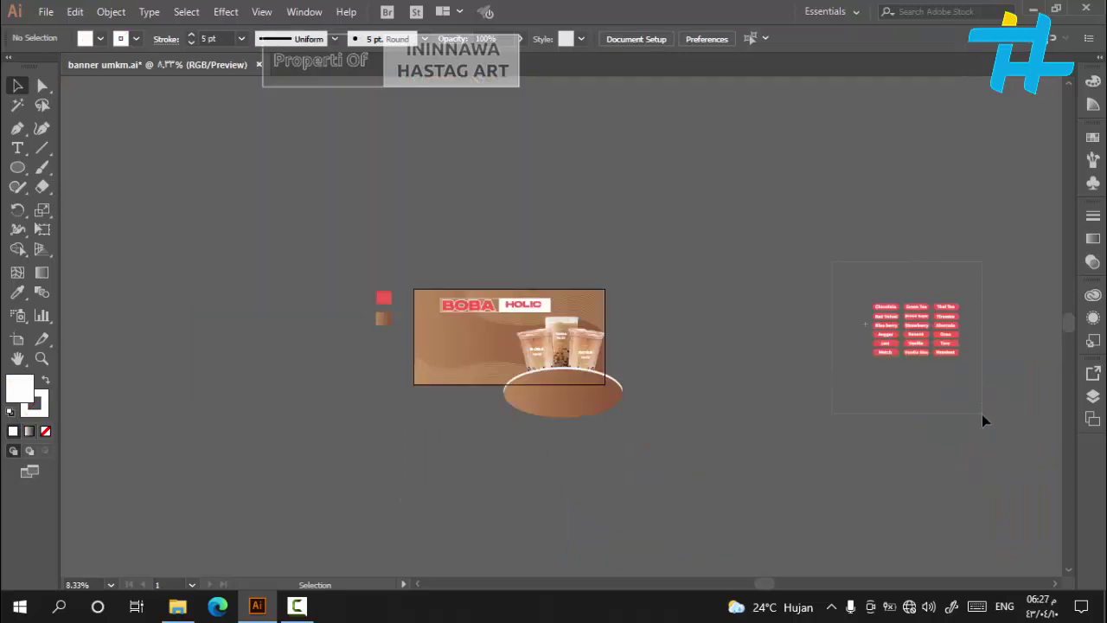
pyautogui.moveTo(928, 346); pyautogui.dragTo(475, 354)
pyautogui.hotkey('ctrl', '+')
pyautogui.hotkey('ctrl', '+')
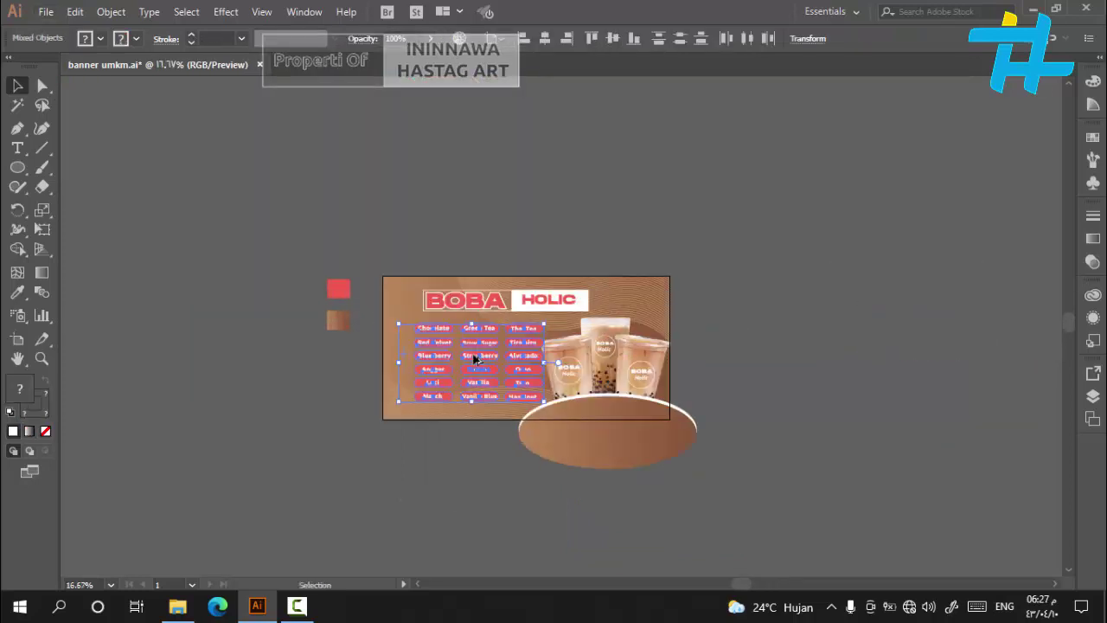
pyautogui.hotkey('ctrl', '+')
pyautogui.click(663, 559)
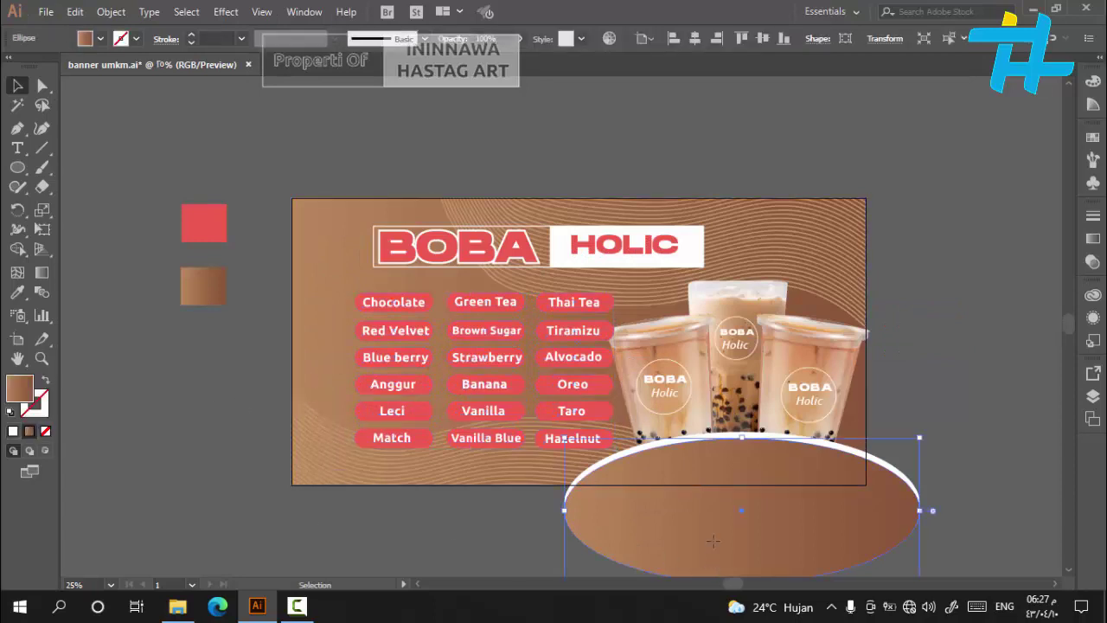
pyautogui.scroll(1, 734, 485)
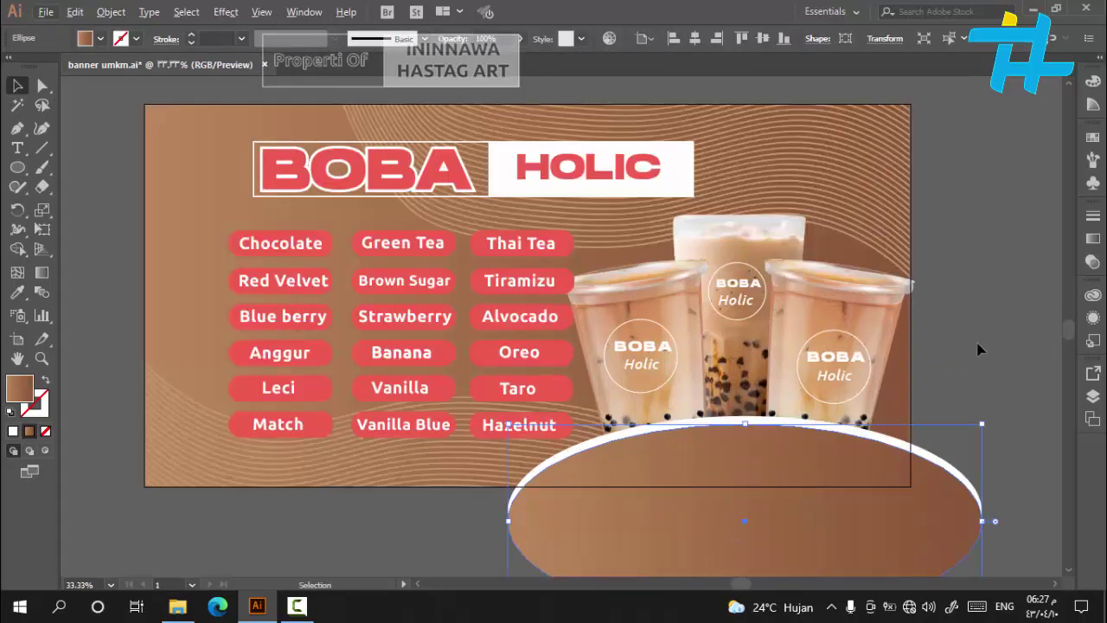
pyautogui.click(979, 348)
pyautogui.scroll(1, 781, 425)
pyautogui.click(735, 443)
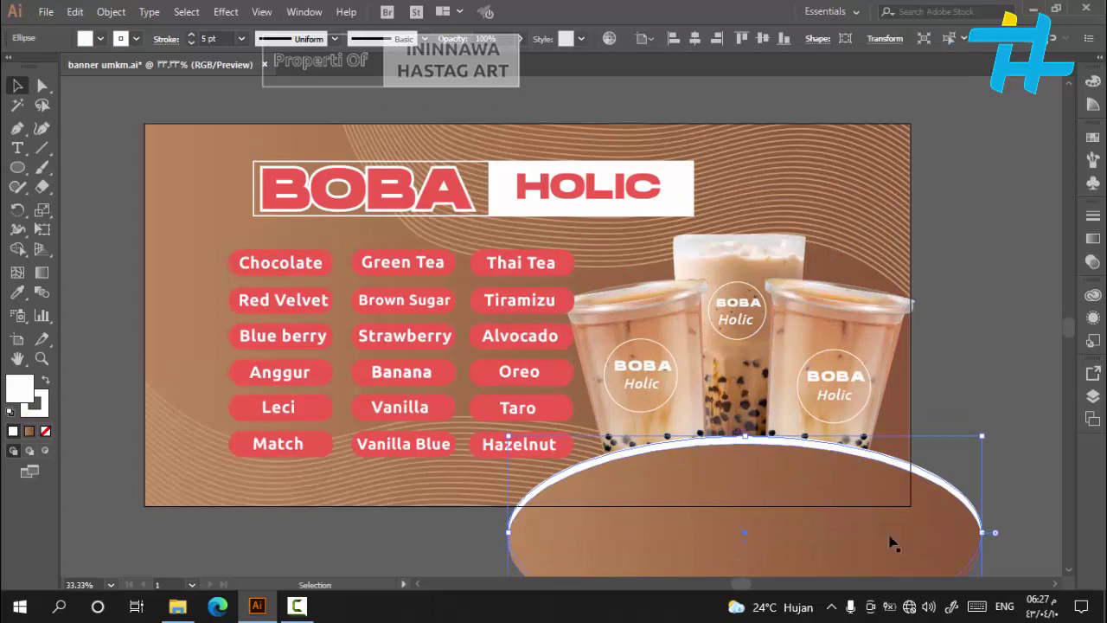
pyautogui.click(988, 447)
pyautogui.click(902, 563)
pyautogui.scroll(2, 761, 460)
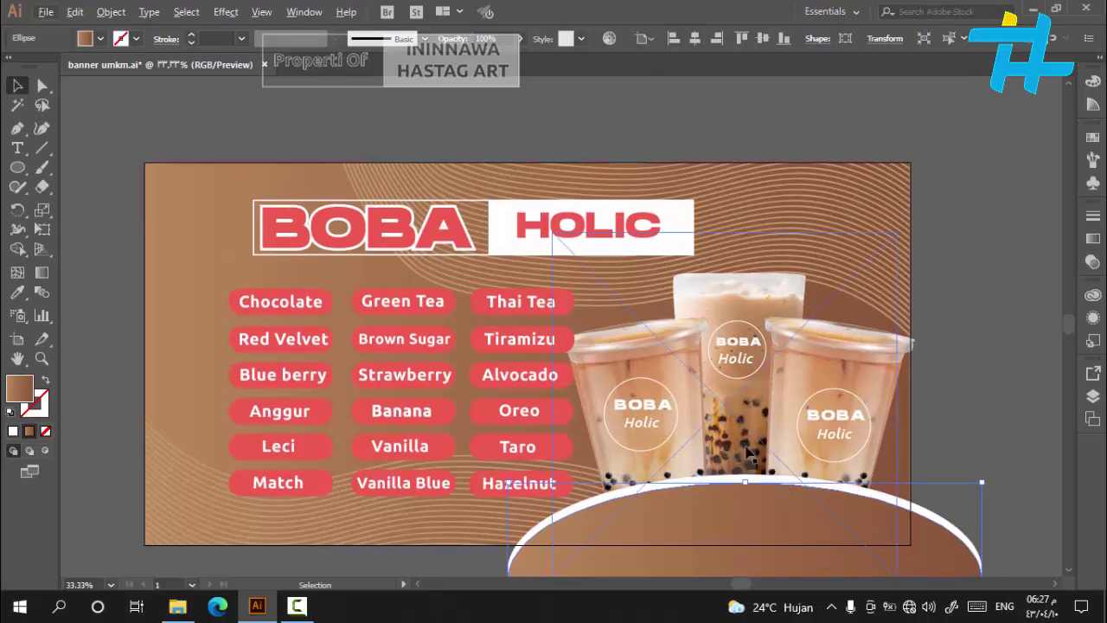
pyautogui.scroll(1, 727, 504)
# Lock the white ellipse below the cups
pyautogui.click(735, 501)
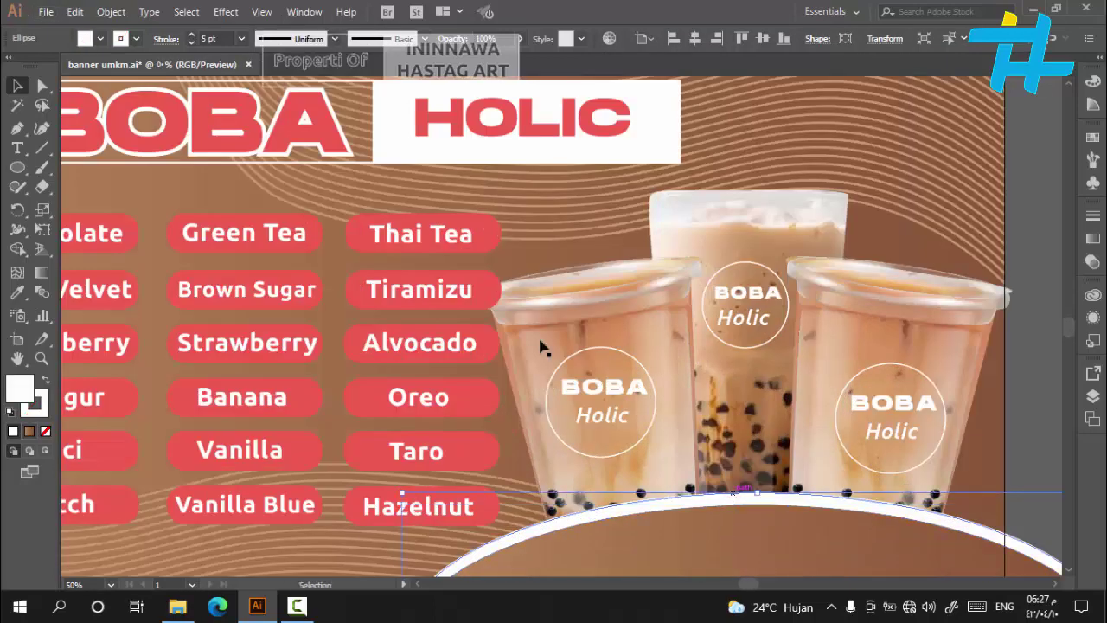
pyautogui.click(111, 12)
pyautogui.moveTo(213, 94)
pyautogui.click(389, 92)
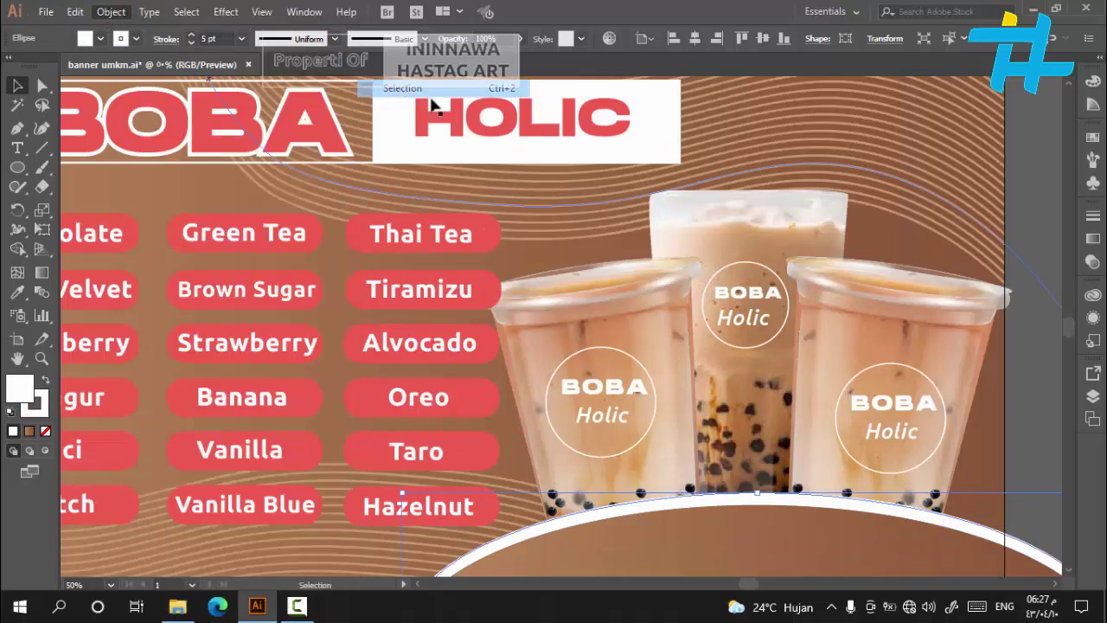
# Lock the wavy-line clip group and the brown gradient background rectangle
pyautogui.scroll(-1, 691, 309)
pyautogui.click(132, 402)
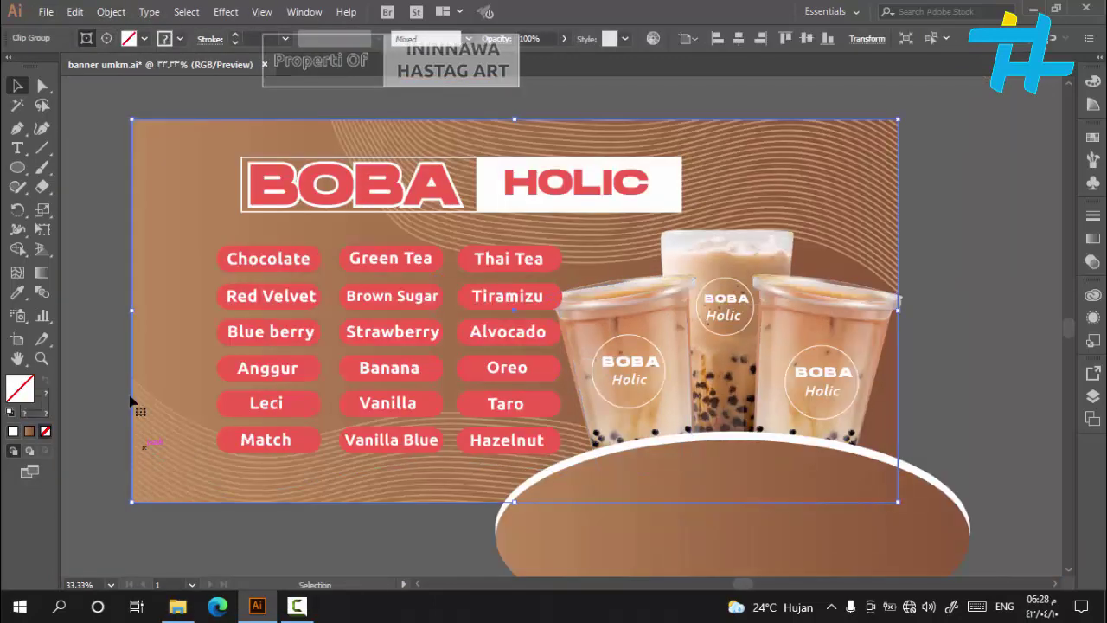
pyautogui.click(110, 12)
pyautogui.moveTo(156, 87)
pyautogui.click(389, 90)
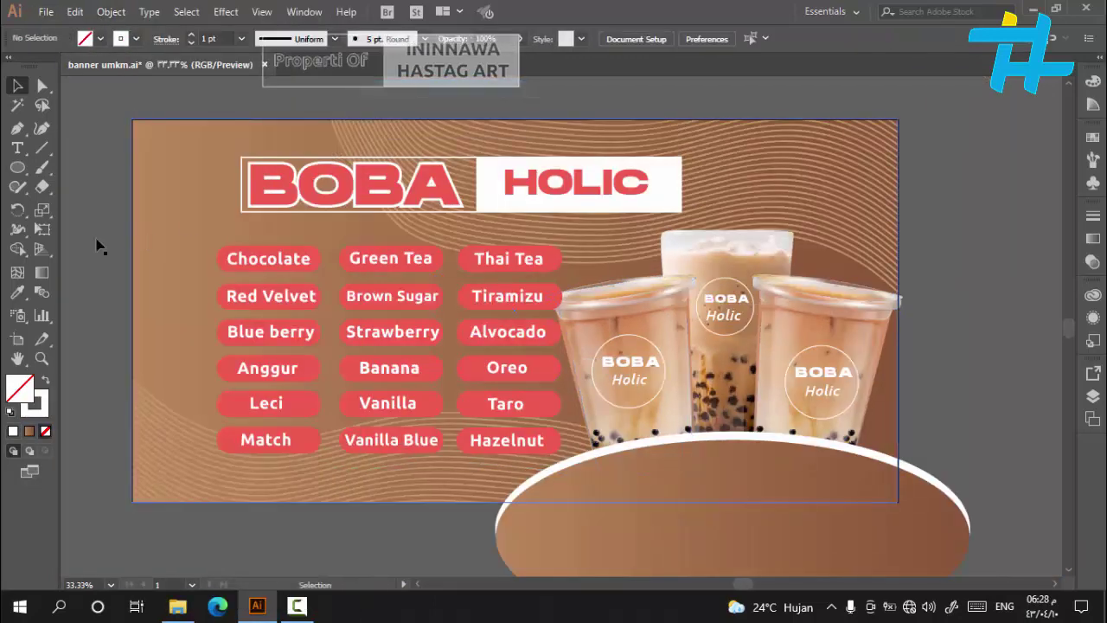
pyautogui.click(160, 209)
pyautogui.click(110, 12)
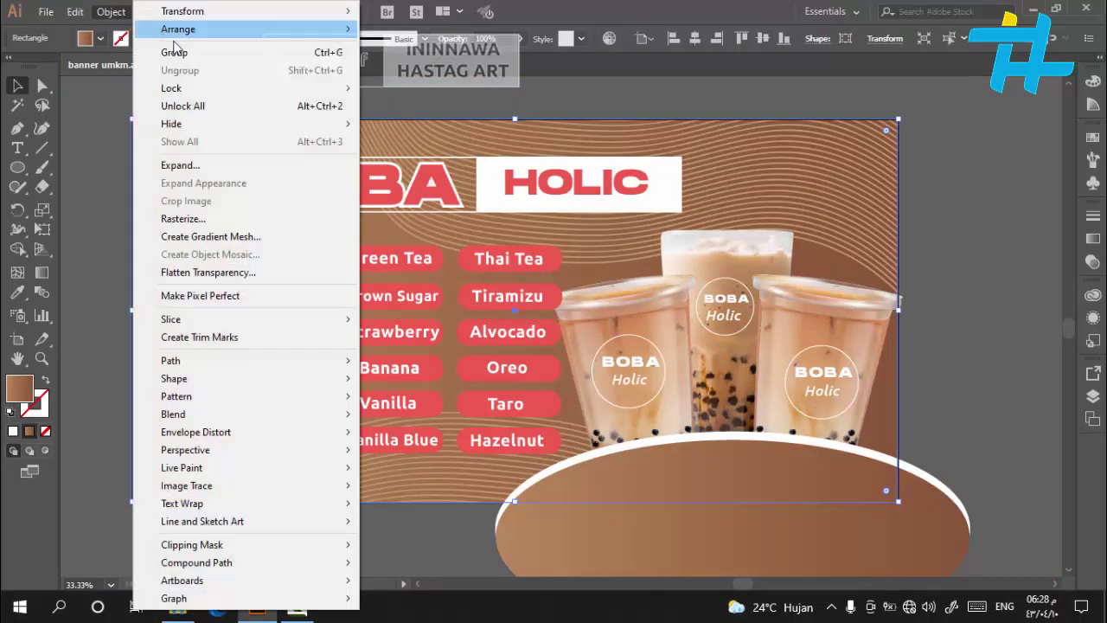
pyautogui.moveTo(228, 90)
pyautogui.click(399, 90)
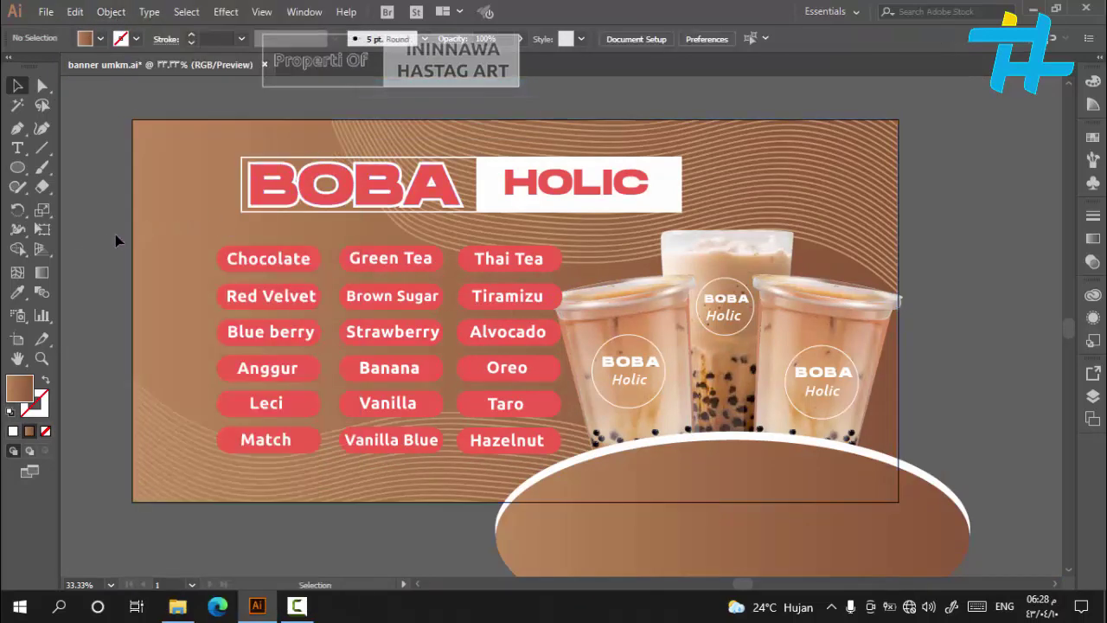
# Select only the coral flavour labels and move them left, away from the cups
pyautogui.moveTo(562, 463); pyautogui.dragTo(563, 460)
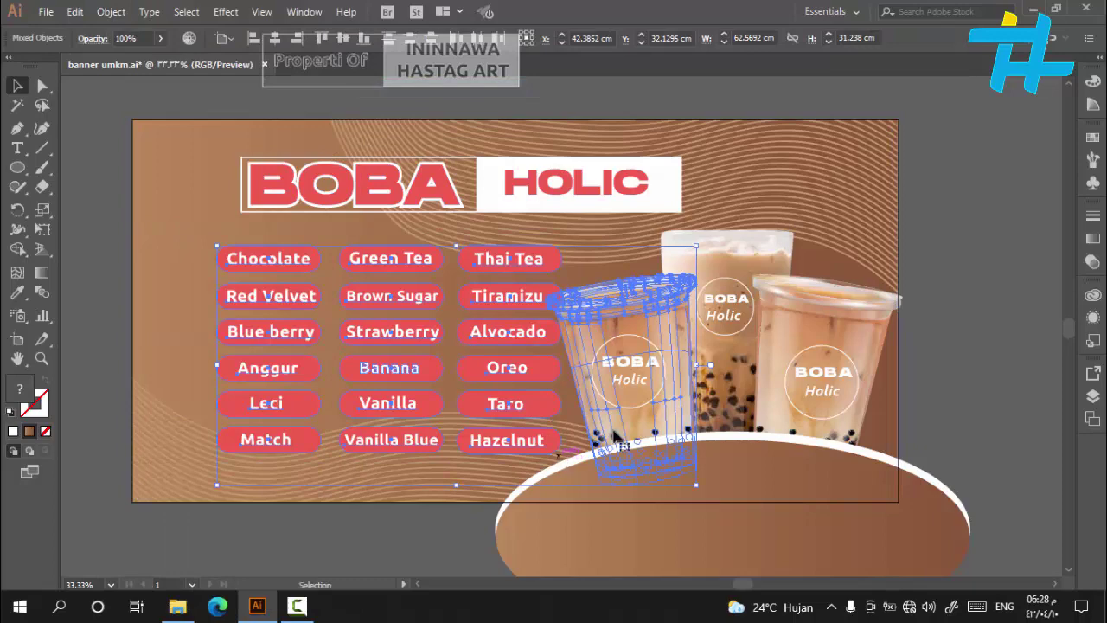
pyautogui.keyDown('shift'); pyautogui.click(651, 419); pyautogui.keyUp('shift')
pyautogui.keyDown('shift'); pyautogui.click(545, 417); pyautogui.keyUp('shift')
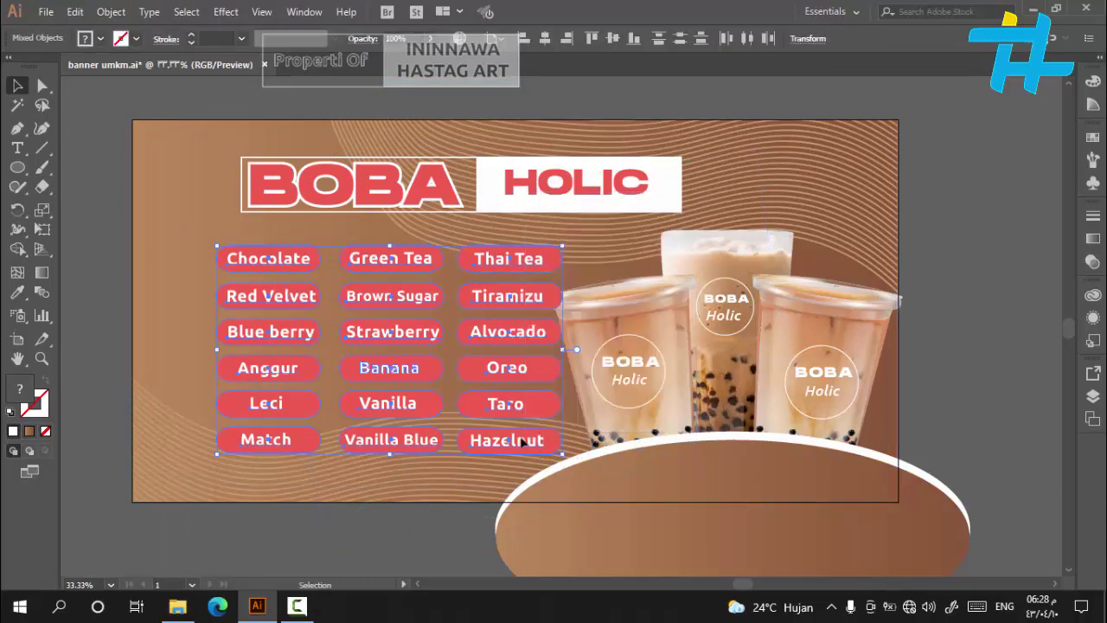
pyautogui.moveTo(520, 440); pyautogui.dragTo(494, 441)
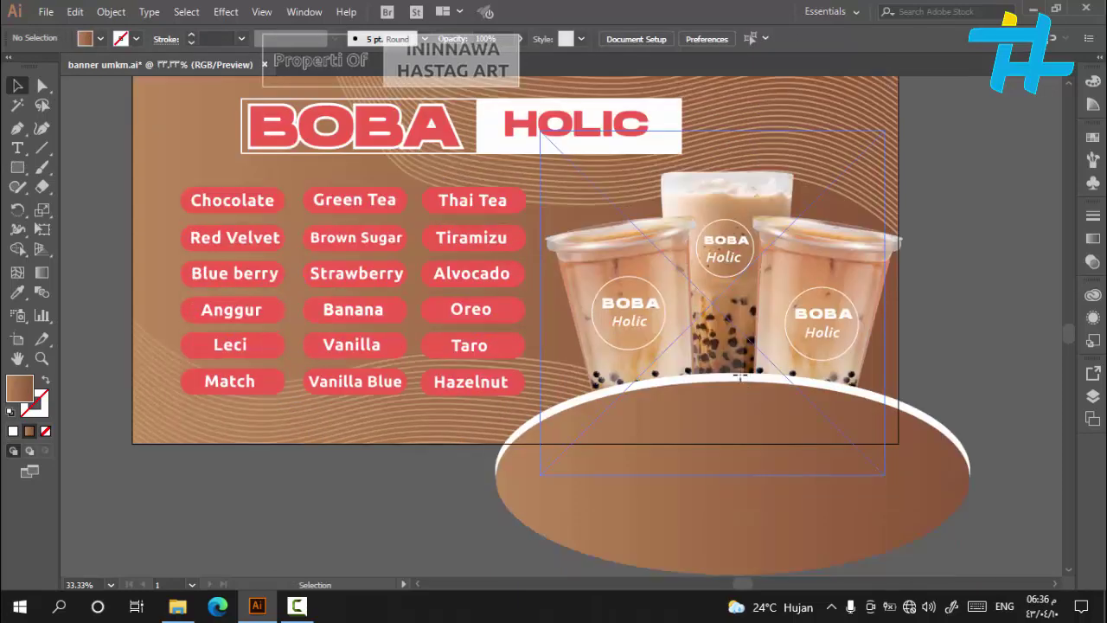
# Unlock all locked objects in the banner
pyautogui.click(103, 12)
pyautogui.click(194, 106)
pyautogui.rightClick(194, 105)
pyautogui.click(74, 177)
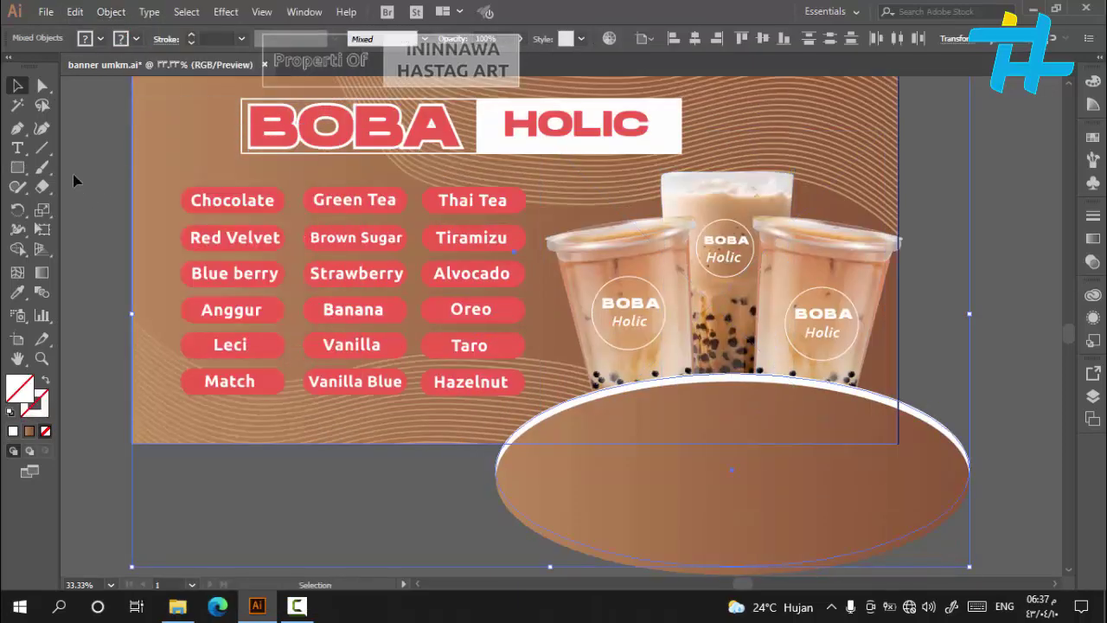
# Cut the white and brown ellipses and paste them in place inside the wavy-line clip group, then leave isolation mode
pyautogui.click(930, 420)
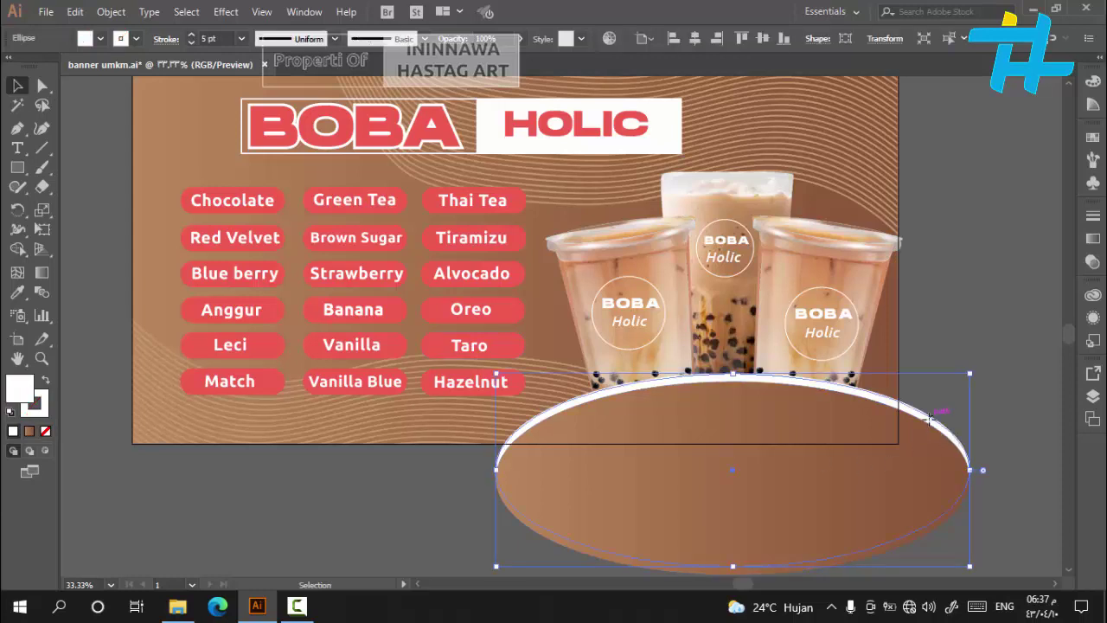
pyautogui.keyDown('shift'); pyautogui.click(876, 555); pyautogui.keyUp('shift')
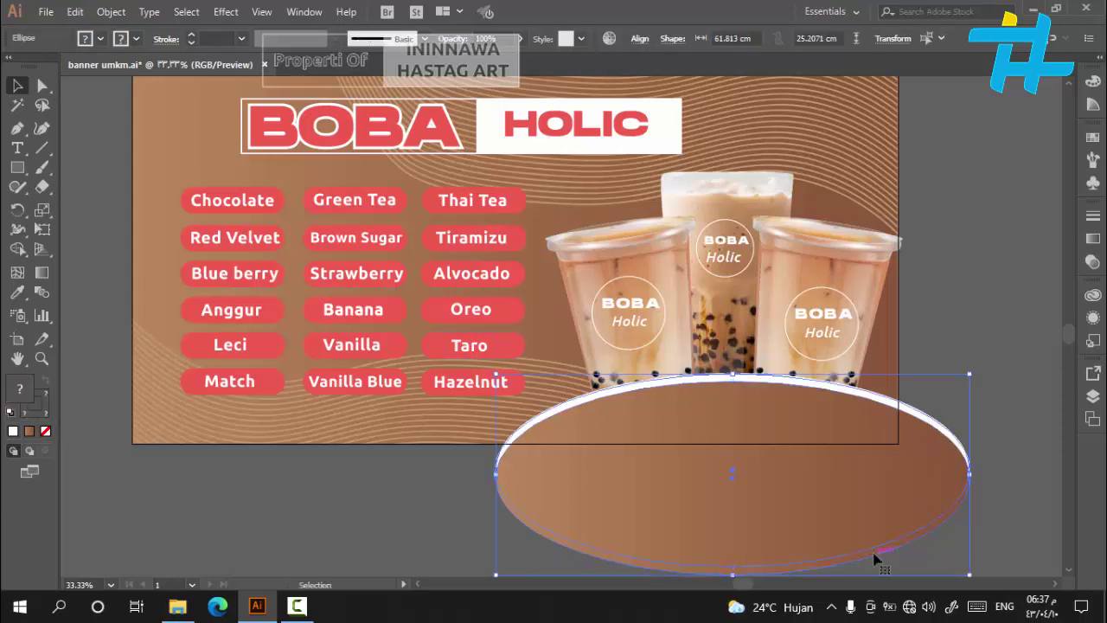
pyautogui.press('Delete')
pyautogui.click(569, 443)
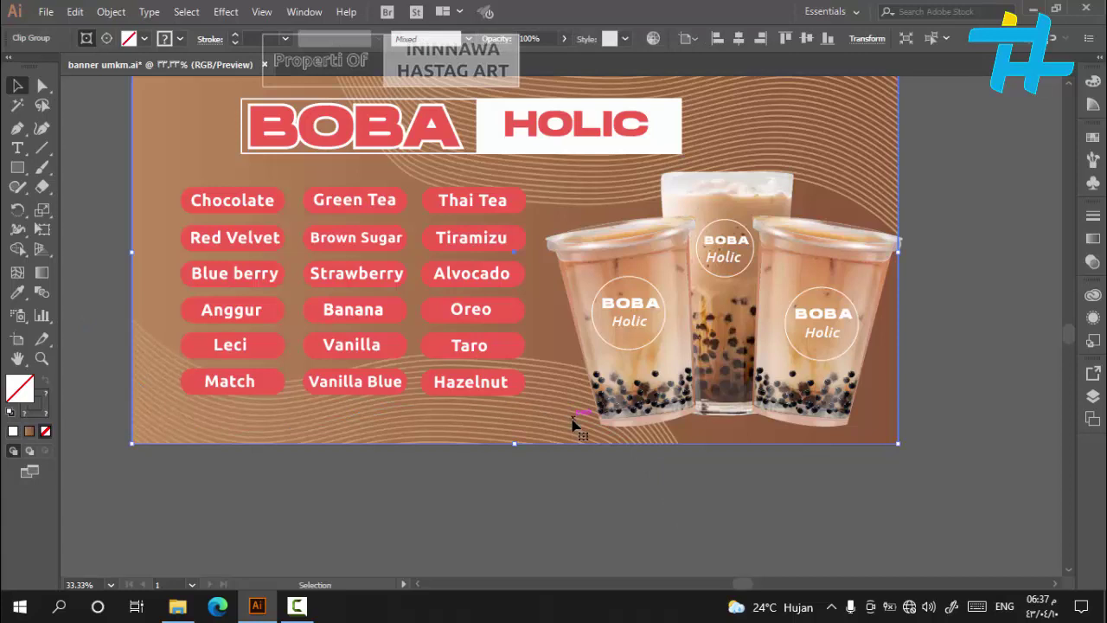
pyautogui.doubleClick(572, 423)
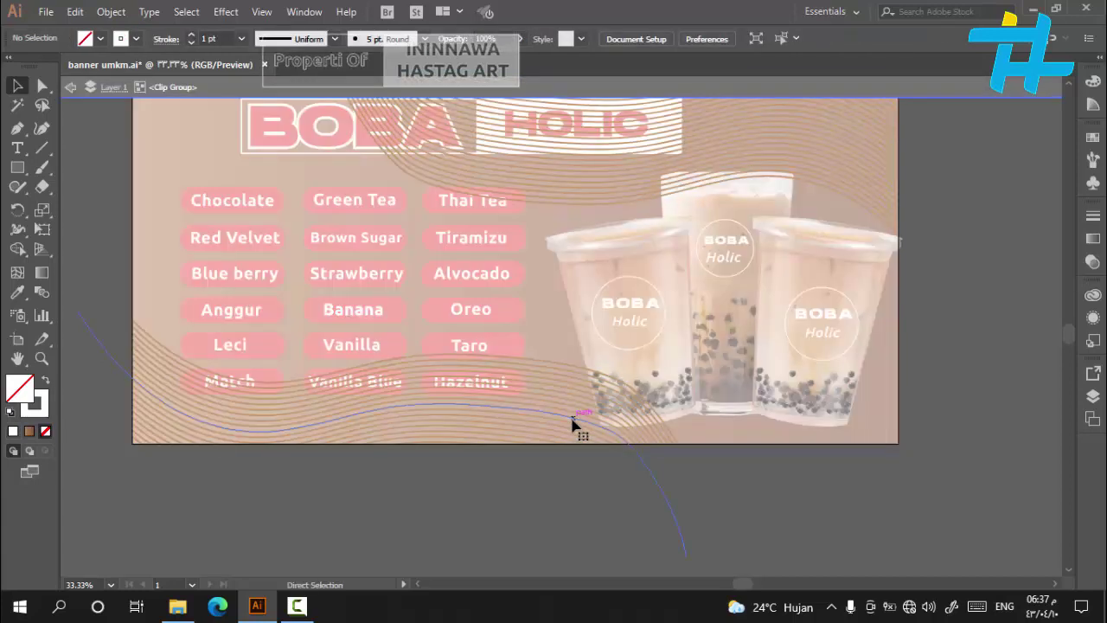
pyautogui.hotkey('ctrl', 'z')
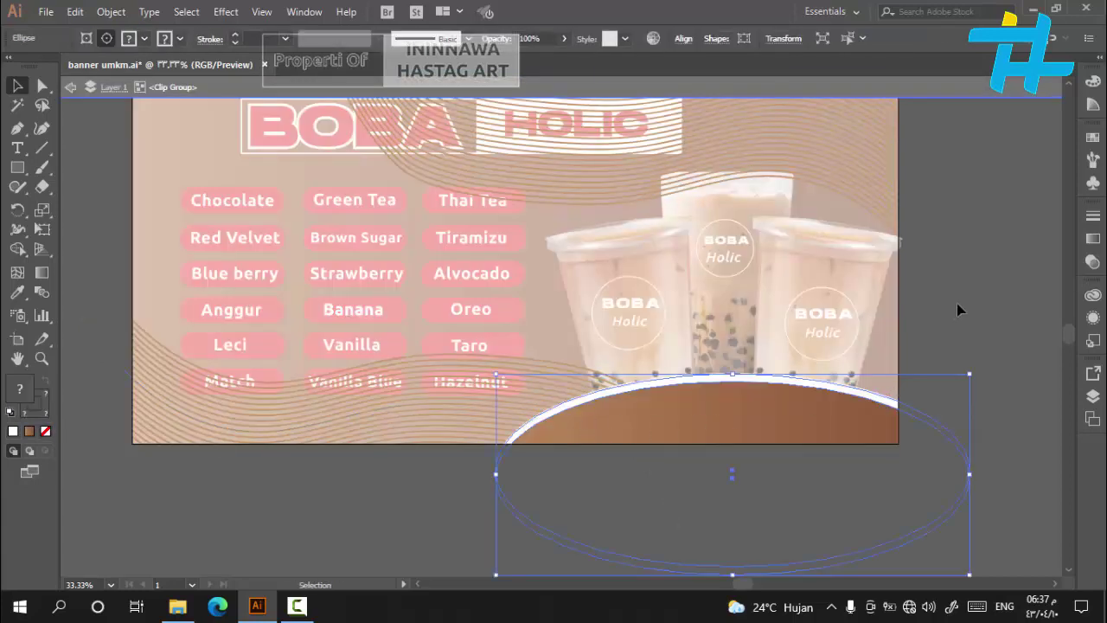
pyautogui.press('Escape')
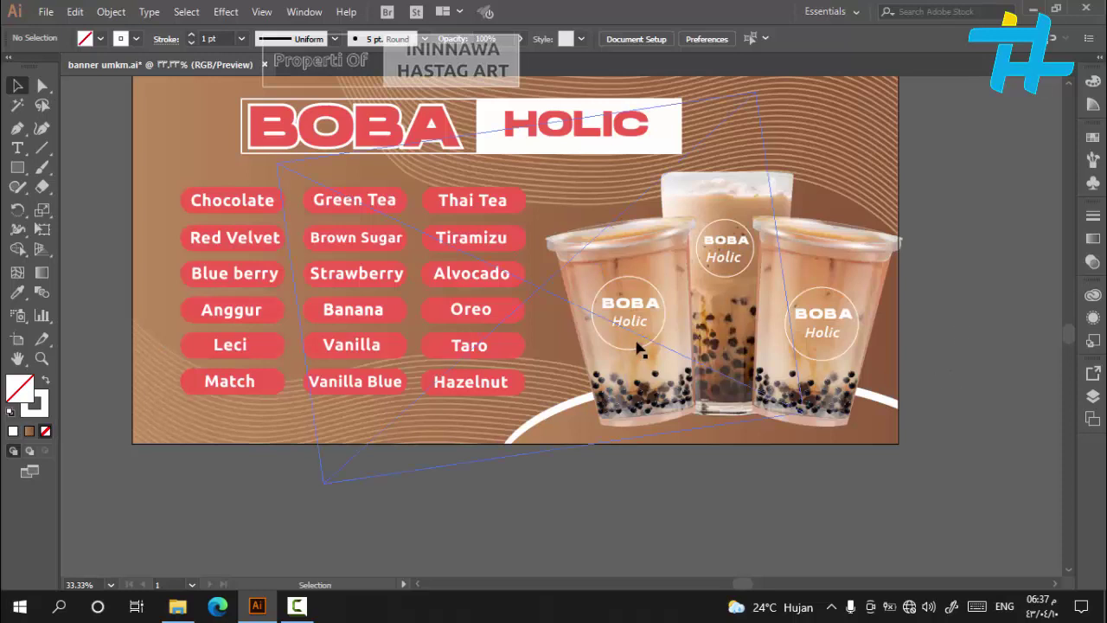
# Group the left cup with its round BOBA Holic logo, and the middle glass with its own logo
pyautogui.click(640, 315)
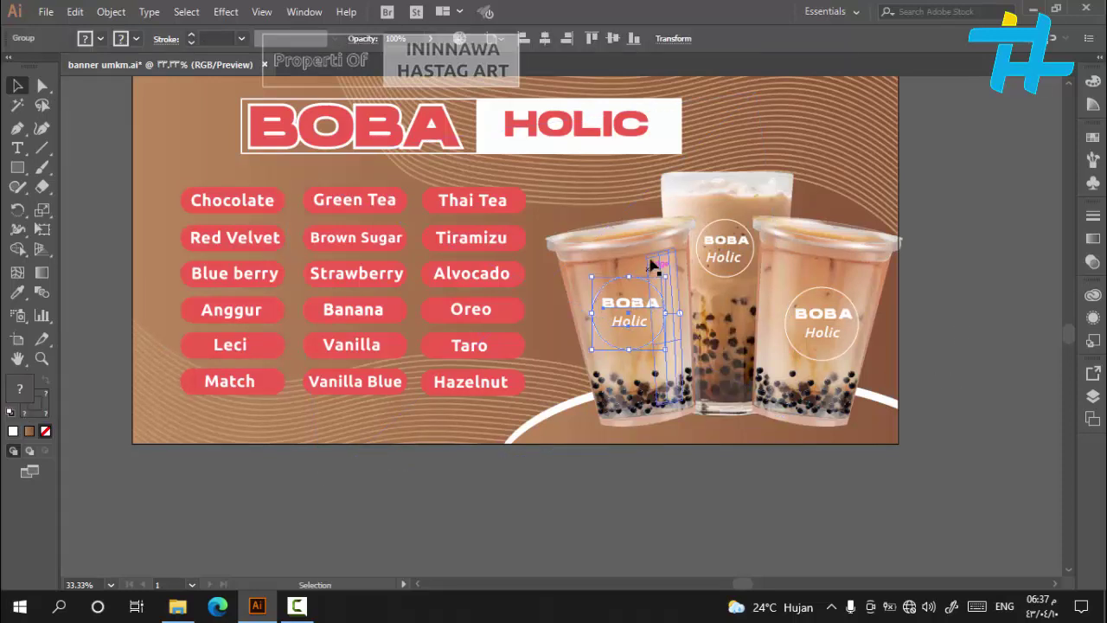
pyautogui.click(627, 260)
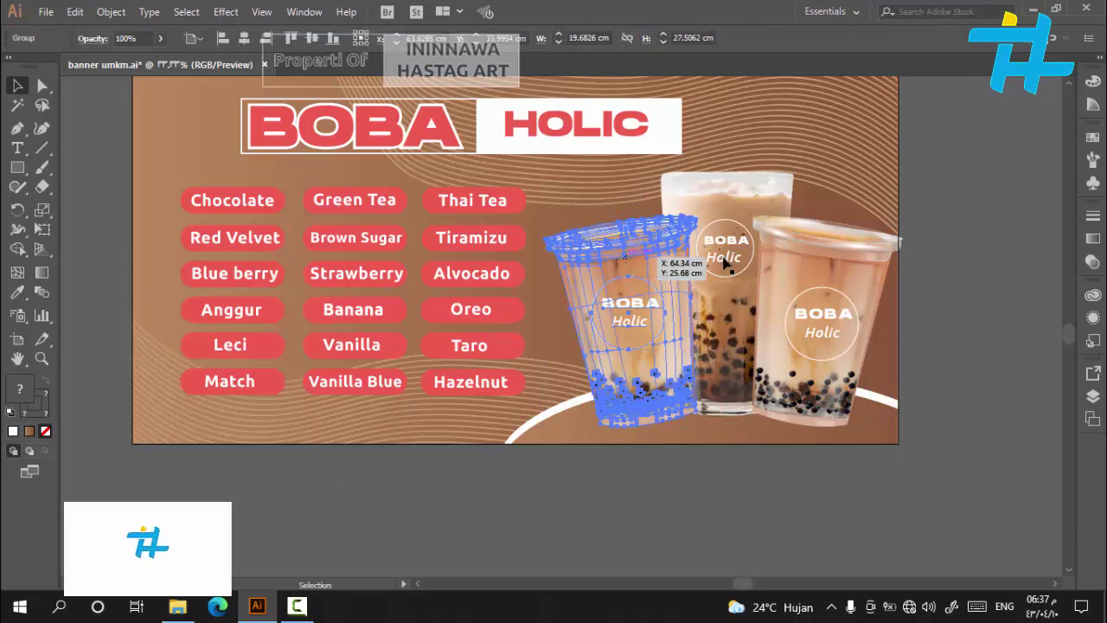
pyautogui.click(970, 217)
pyautogui.click(735, 246)
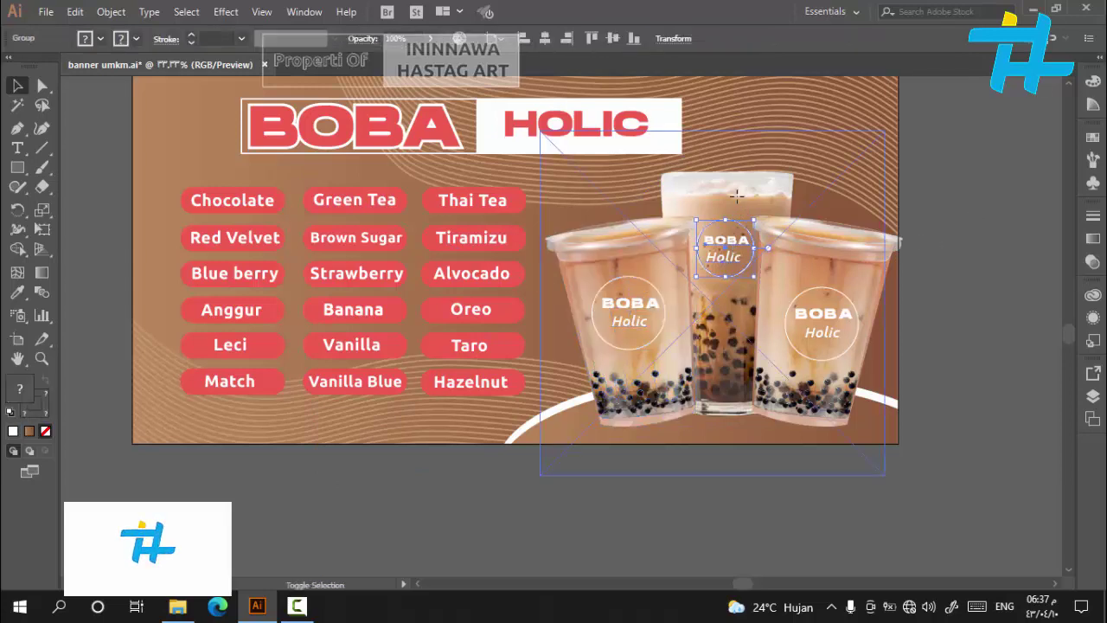
pyautogui.keyDown('shift'); pyautogui.click(737, 199); pyautogui.keyUp('shift')
pyautogui.hotkey('ctrl', 'shift', ']')
# Group the right cup with its BOBA Holic logo and send the middle glass group behind the two side cups
pyautogui.click(821, 327)
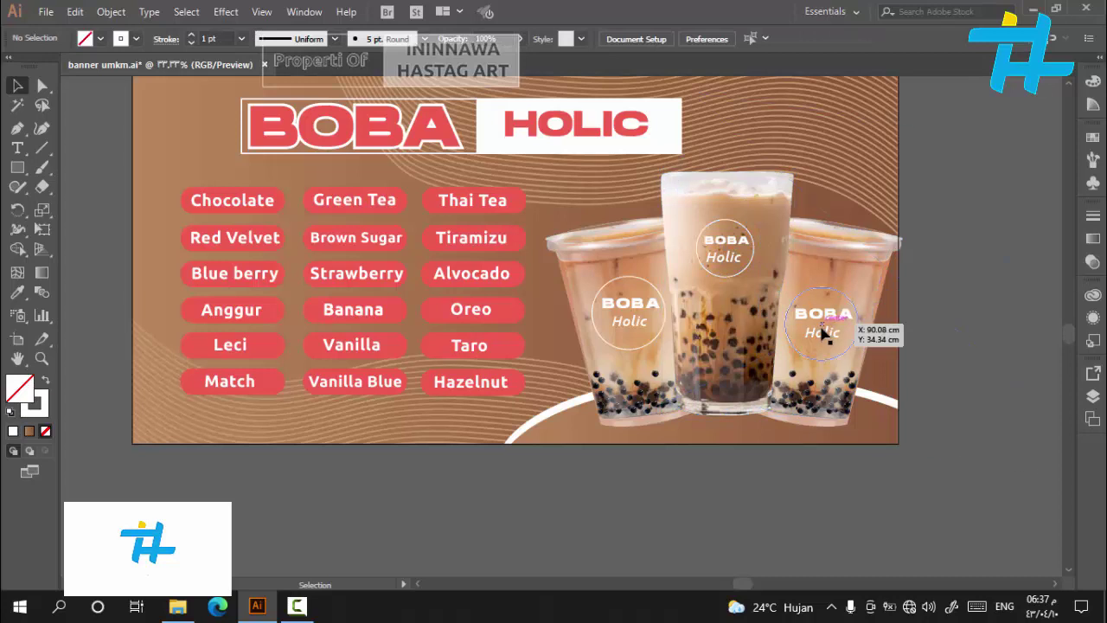
pyautogui.keyDown('shift'); pyautogui.click(841, 261); pyautogui.keyUp('shift')
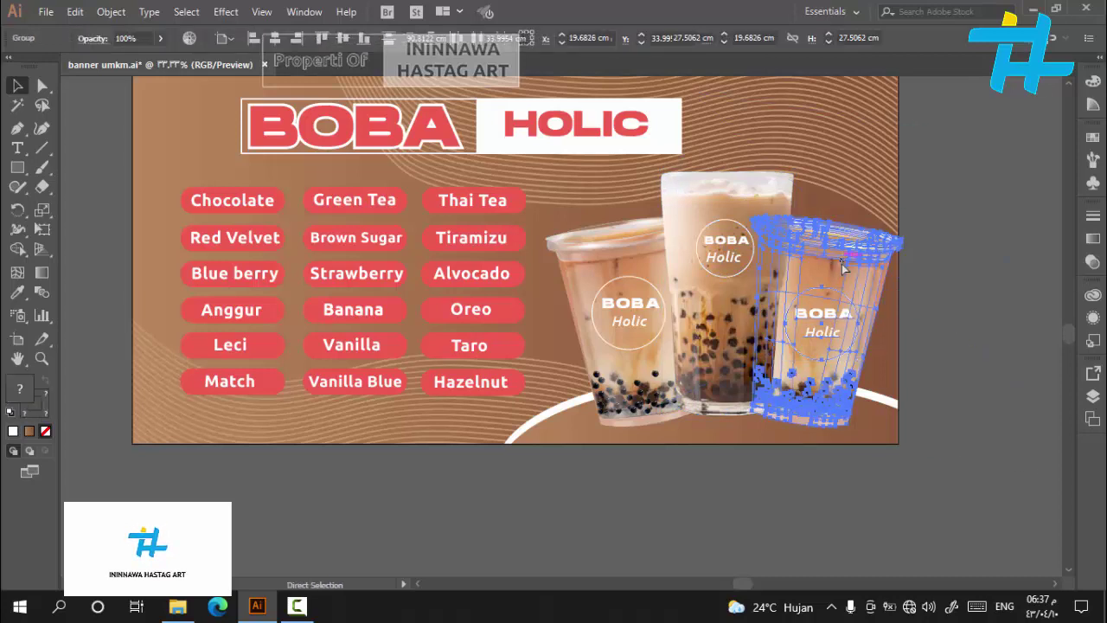
pyautogui.hotkey('ctrl', 'shift', ']')
pyautogui.click(960, 282)
pyautogui.click(723, 269)
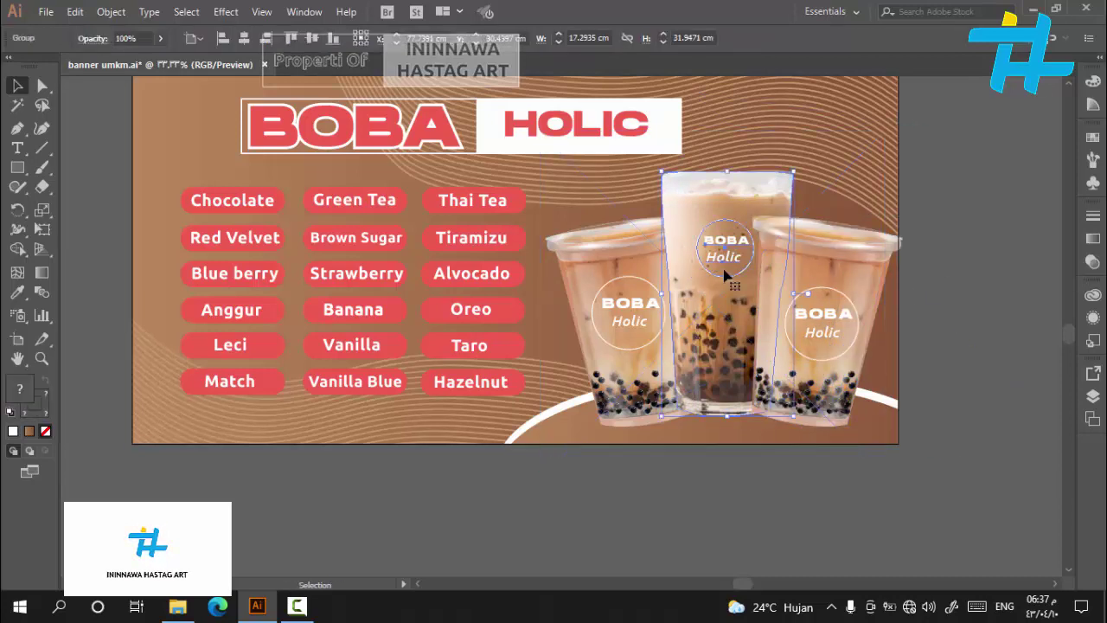
pyautogui.hotkey('ctrl', '[')
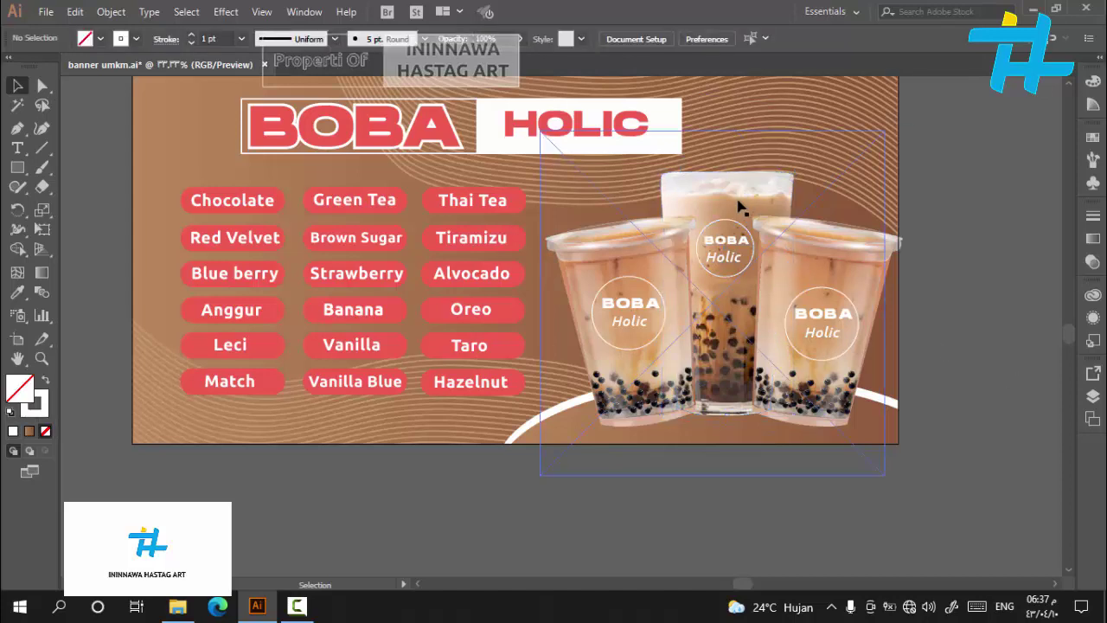
# Cut the three cup groups and paste them in place inside the wavy-line clip group
pyautogui.keyDown('shift'); pyautogui.click(623, 278); pyautogui.keyUp('shift')
pyautogui.keyDown('shift'); pyautogui.click(857, 285); pyautogui.keyUp('shift')
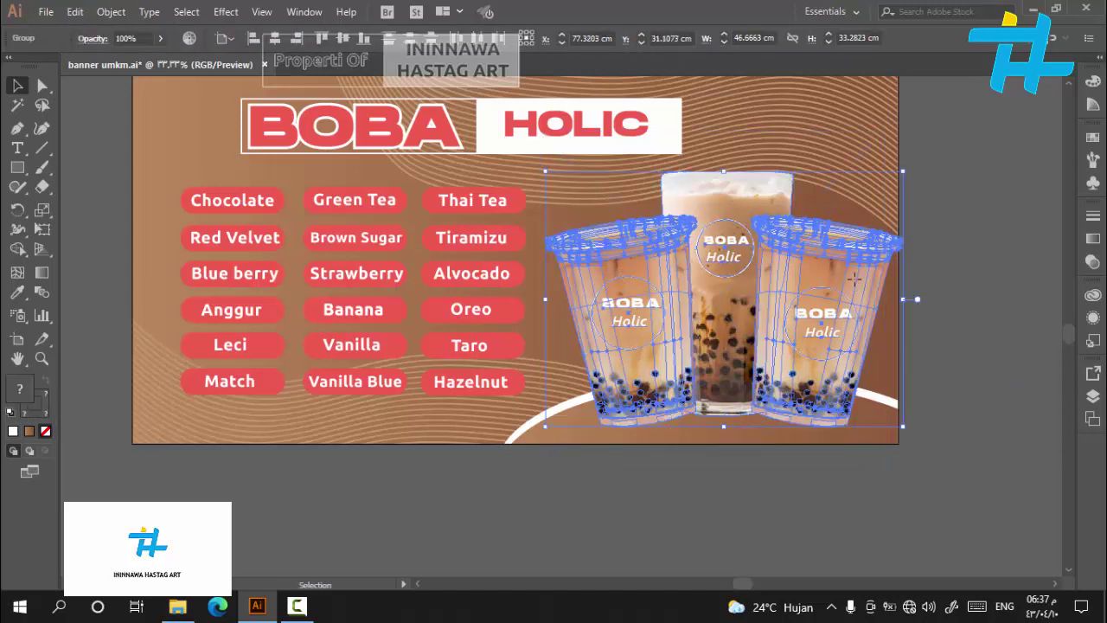
pyautogui.press('Delete')
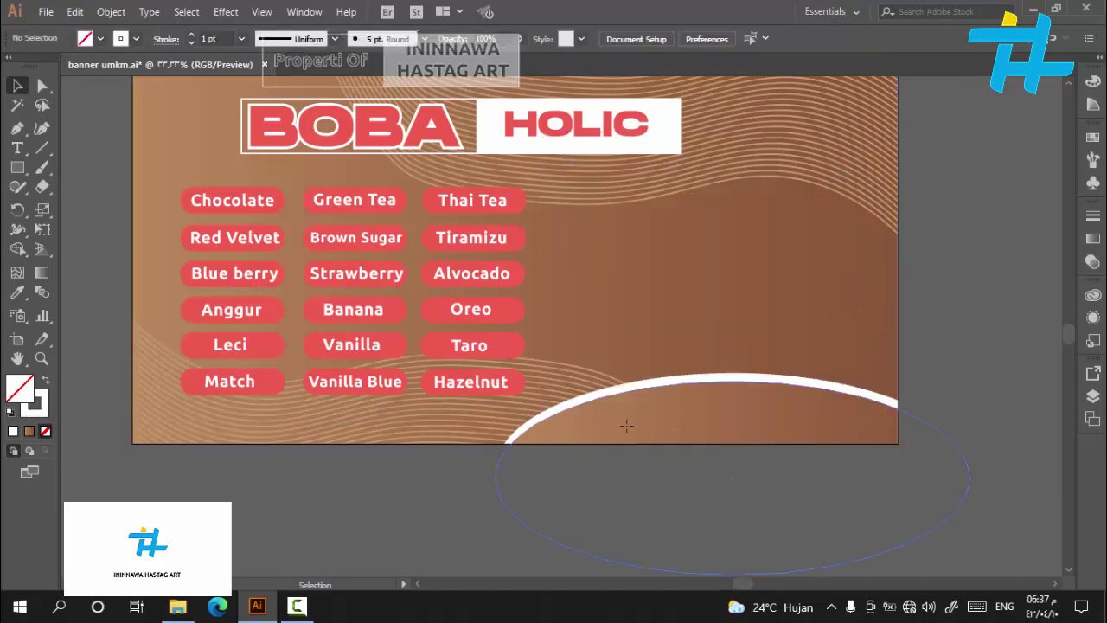
pyautogui.doubleClick(627, 427)
pyautogui.hotkey('ctrl', 'f')
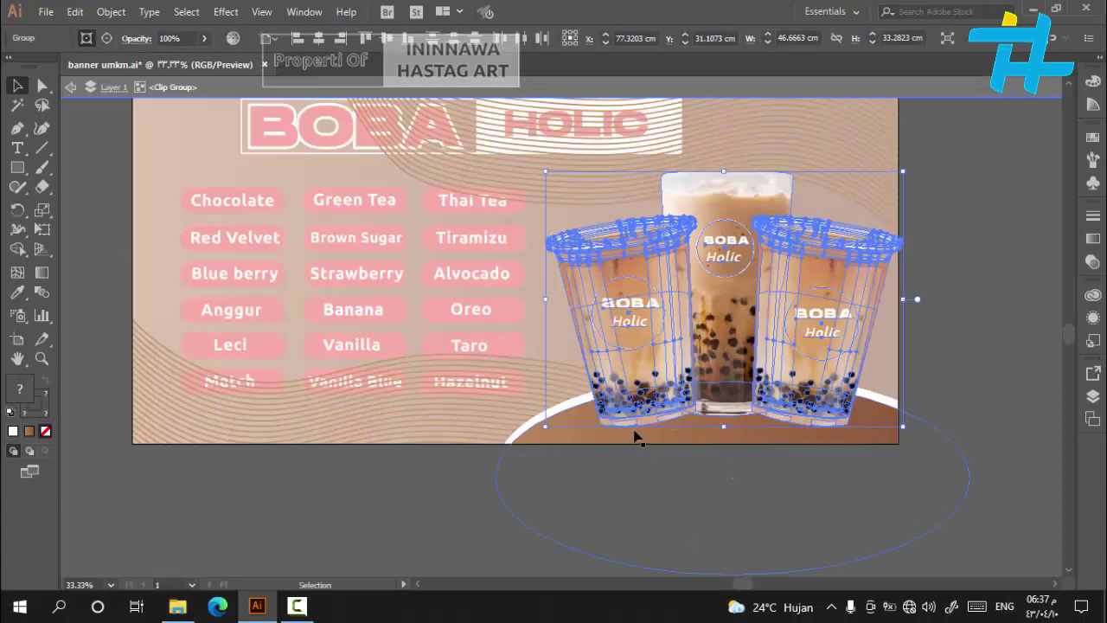
# Send the three cups behind the brown gradient ellipse within the clip group and leave isolation mode
pyautogui.hotkey('ctrl', '[')
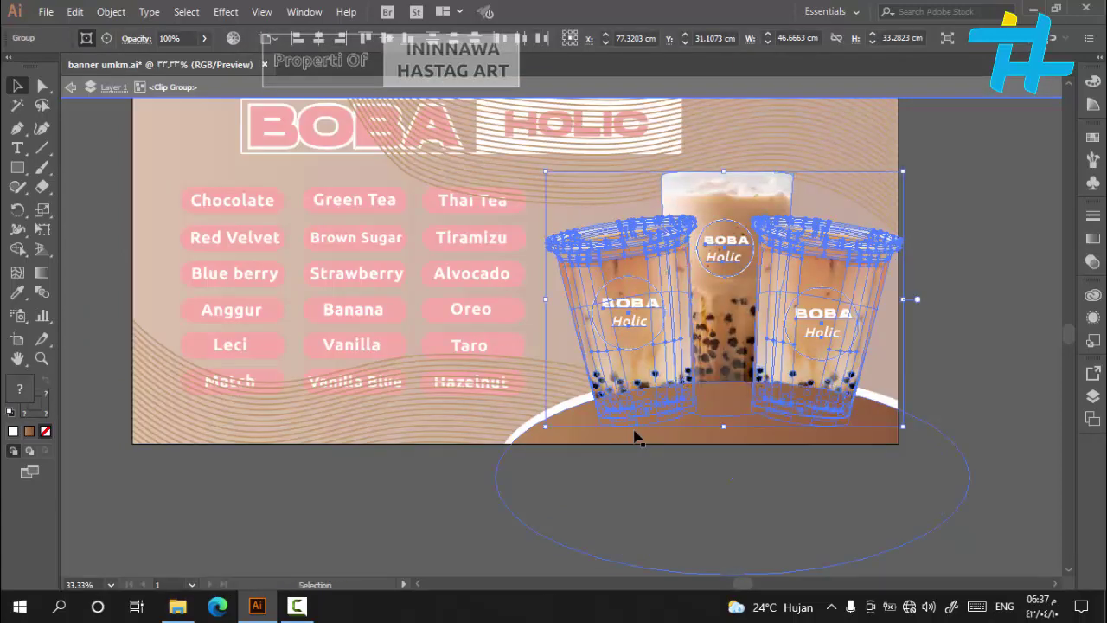
pyautogui.click(370, 496)
pyautogui.click(806, 294)
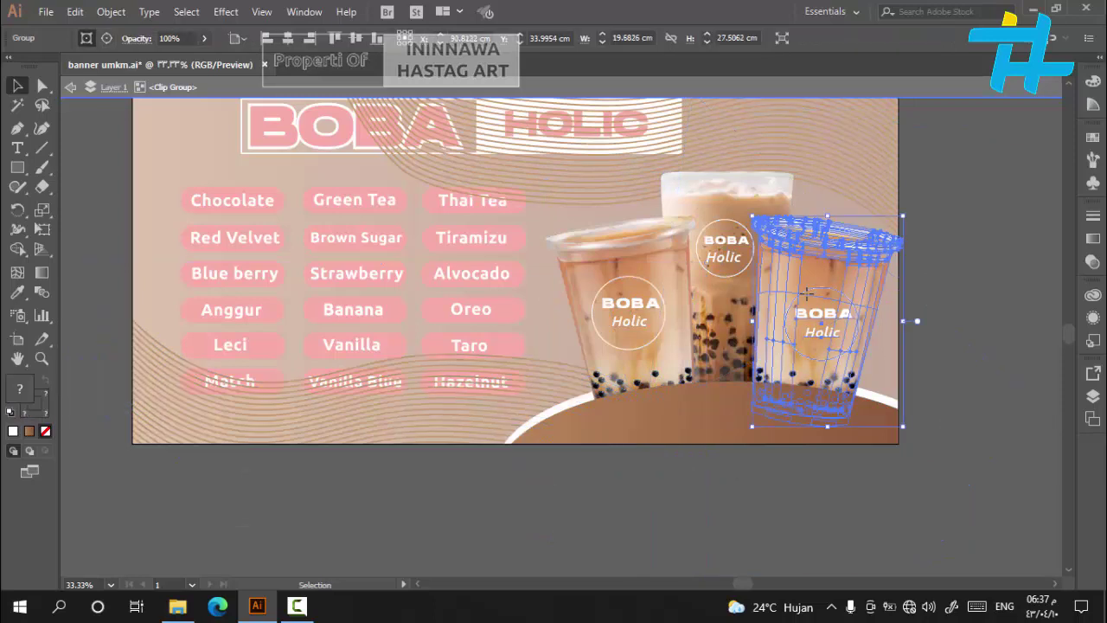
pyautogui.doubleClick(978, 414)
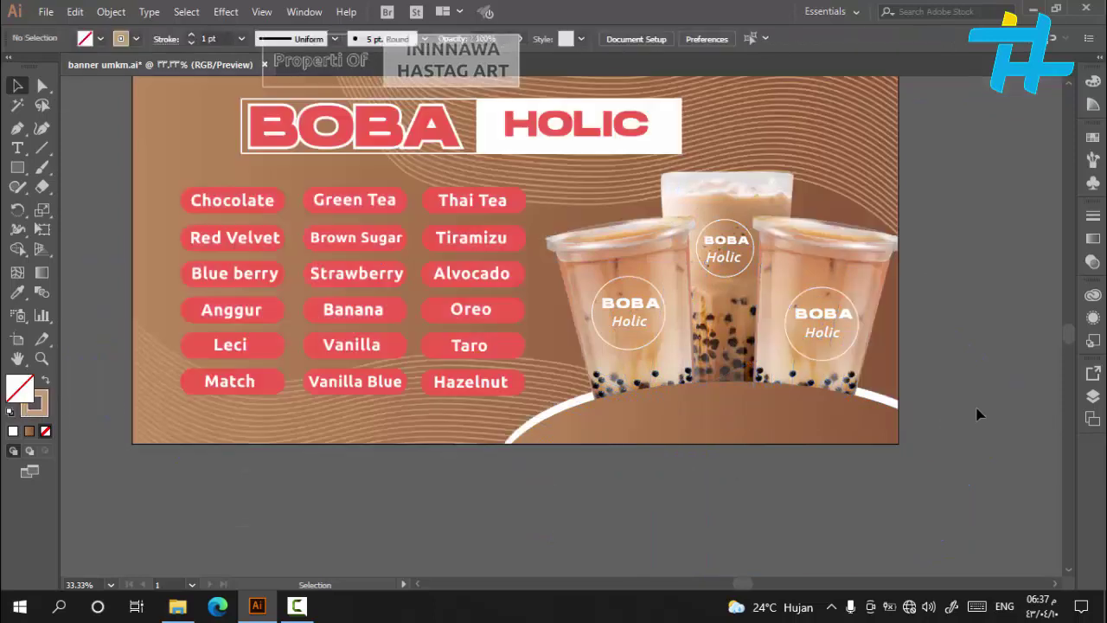
# Add the text "Segar & Nikmat" over the brown ellipse below the cups and fill it white
pyautogui.click(19, 147)
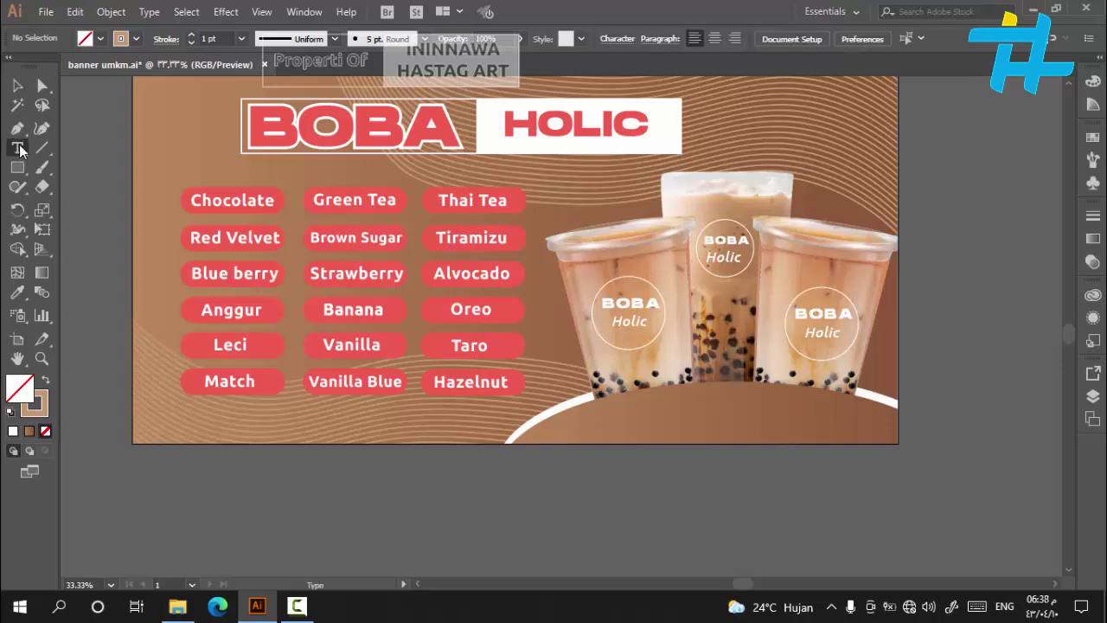
pyautogui.click(633, 415)
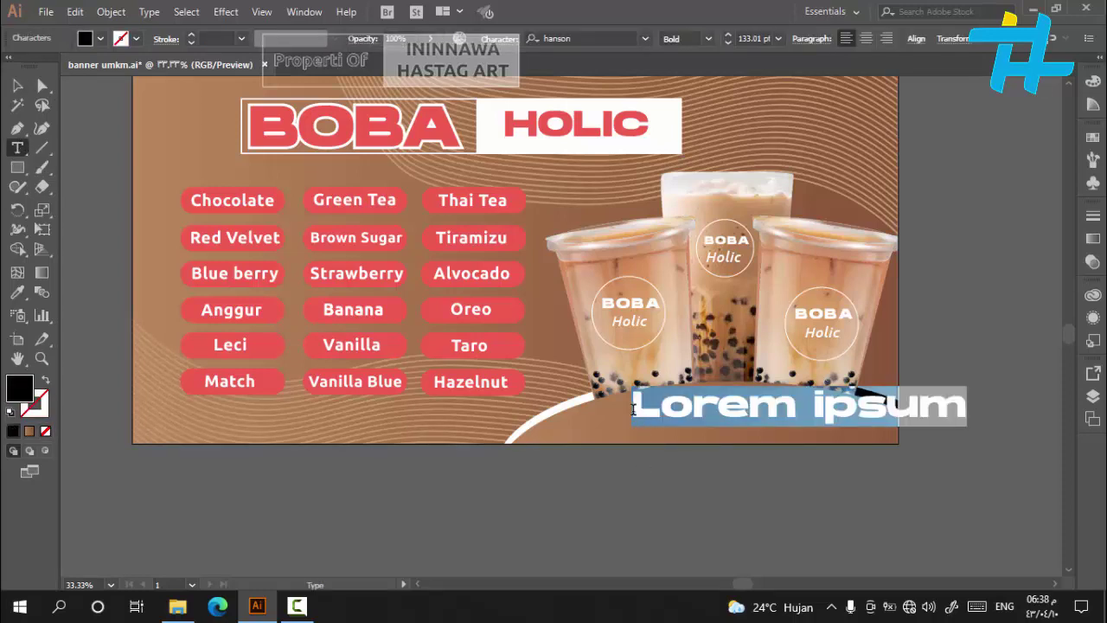
pyautogui.write('S')
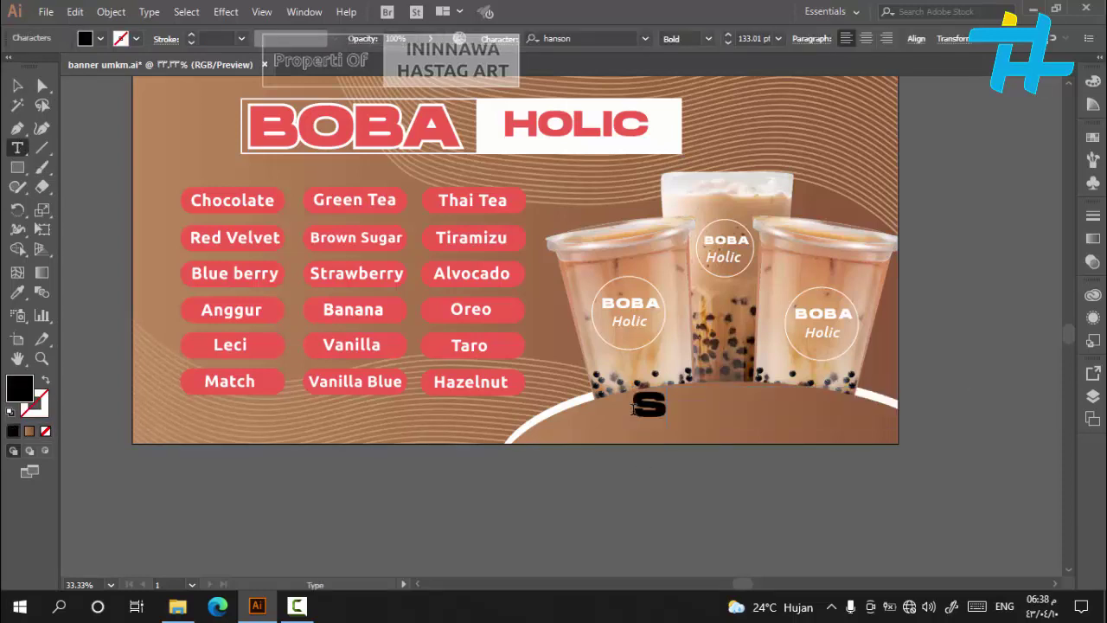
pyautogui.write('egar & Nikmat')
pyautogui.press('Escape')
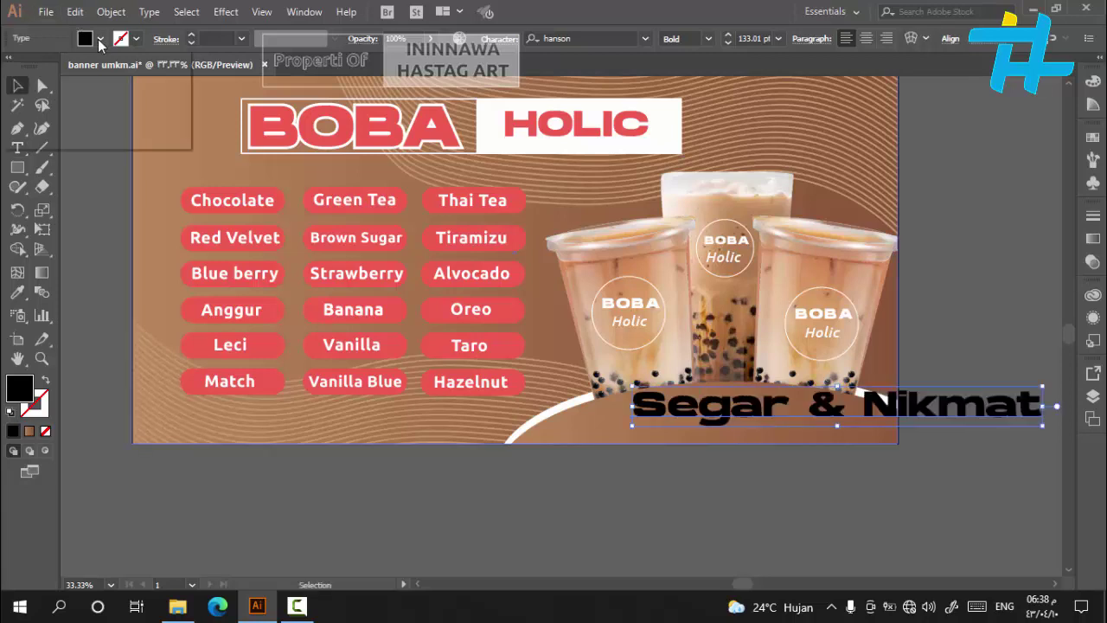
pyautogui.click(100, 38)
pyautogui.click(34, 66)
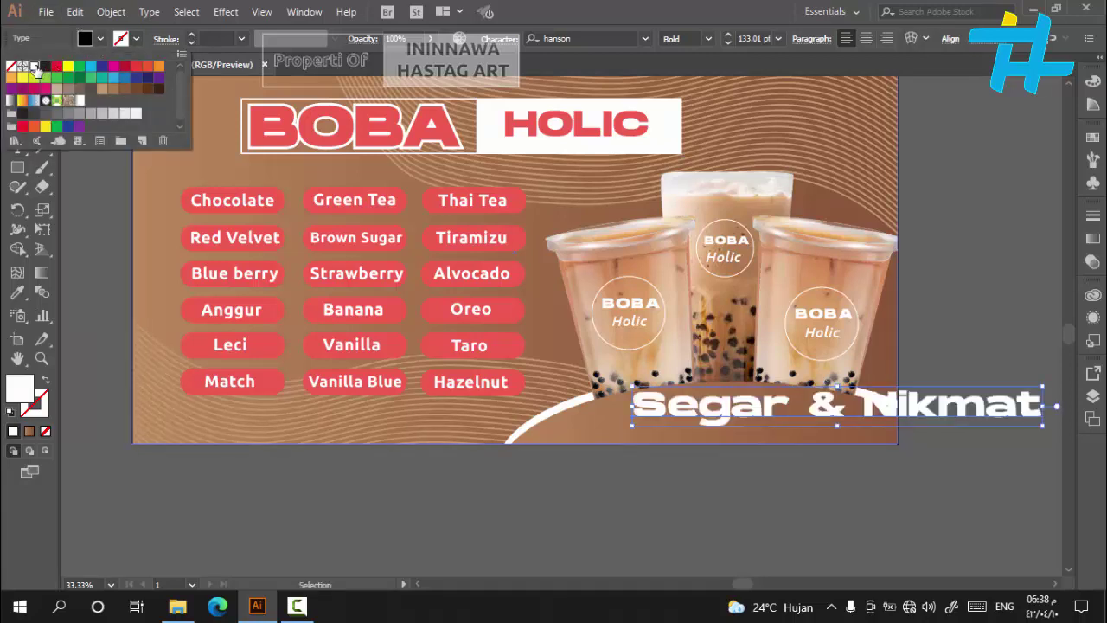
# Change the font of the "Segar & Nikmat" text to Ubuntu Bold Italic
pyautogui.click(649, 40)
pyautogui.click(646, 39)
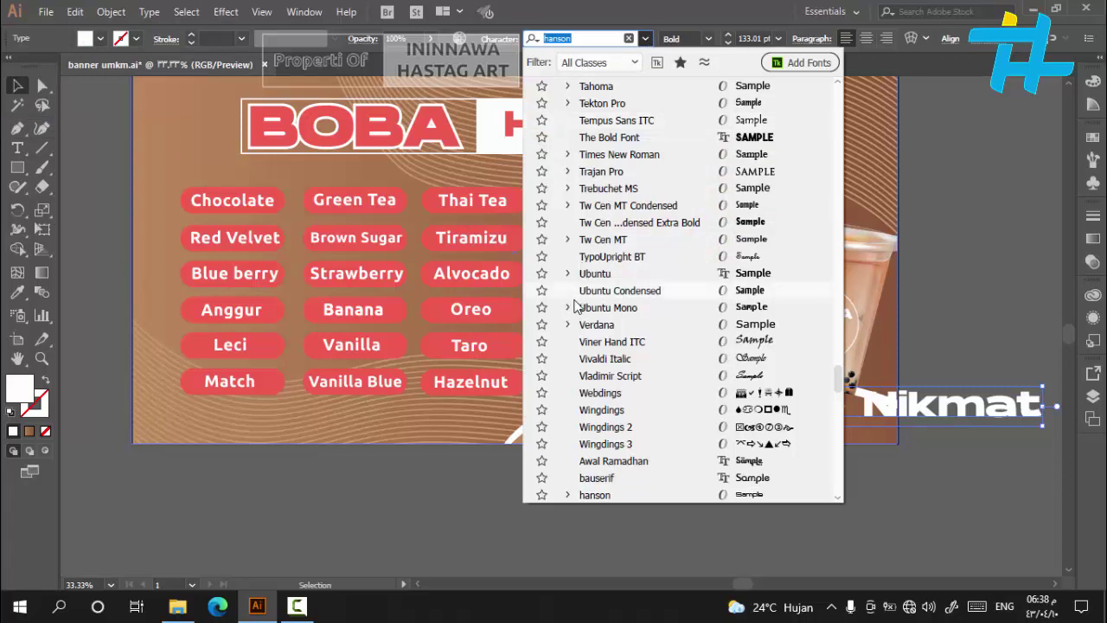
pyautogui.click(568, 273)
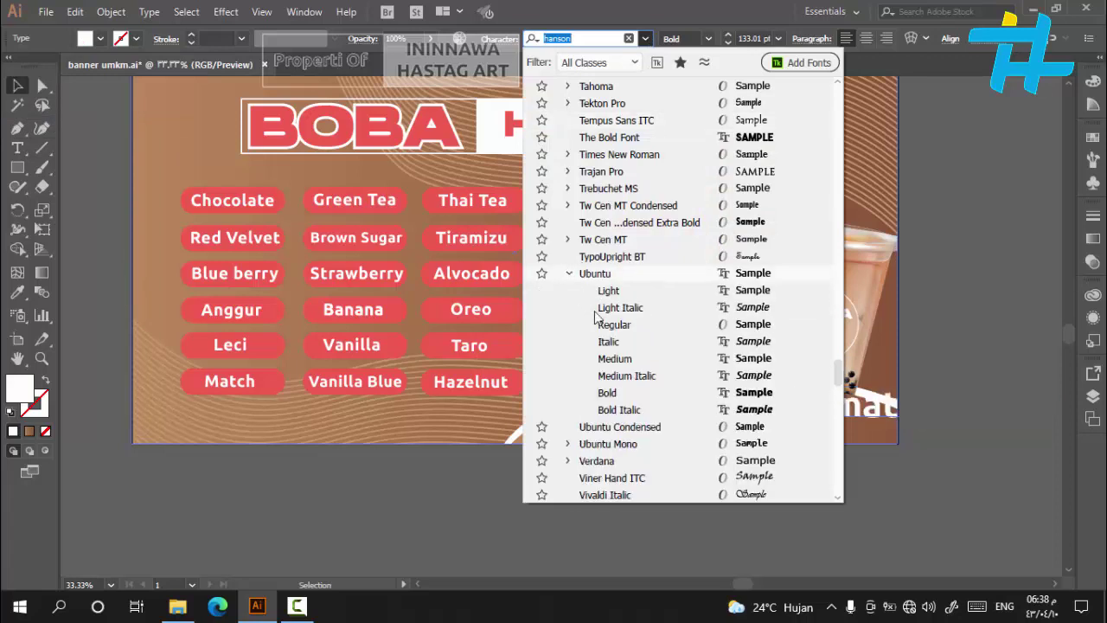
pyautogui.click(621, 411)
pyautogui.click(986, 391)
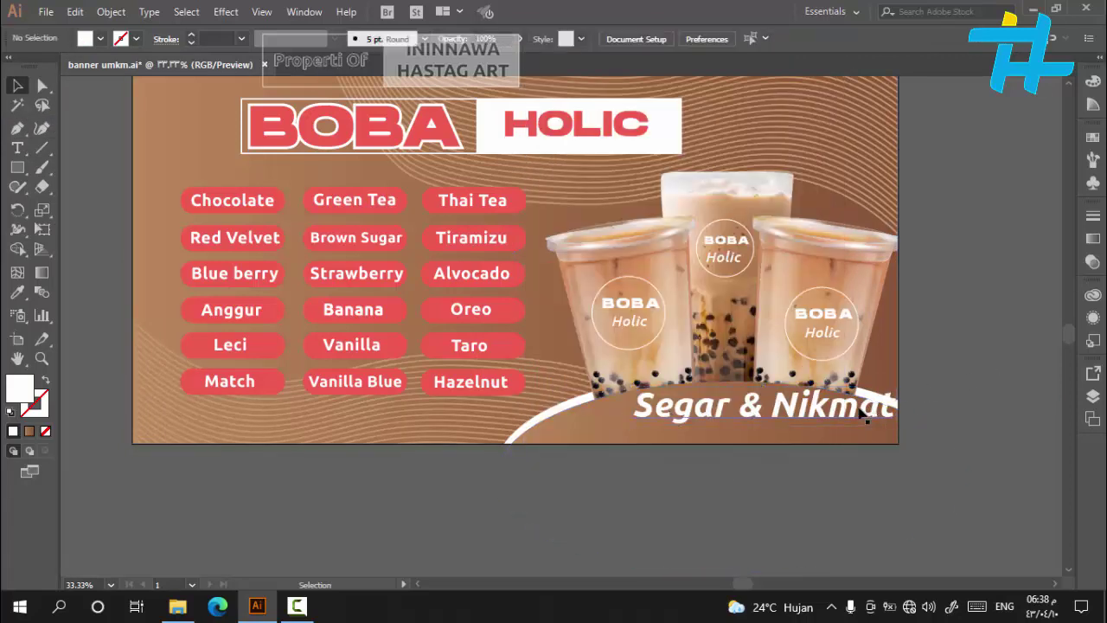
# Set the "Segar & Nikmat" text size to 114 pt and centre the text on the brown ellipse below the cups
pyautogui.moveTo(862, 402); pyautogui.dragTo(827, 415)
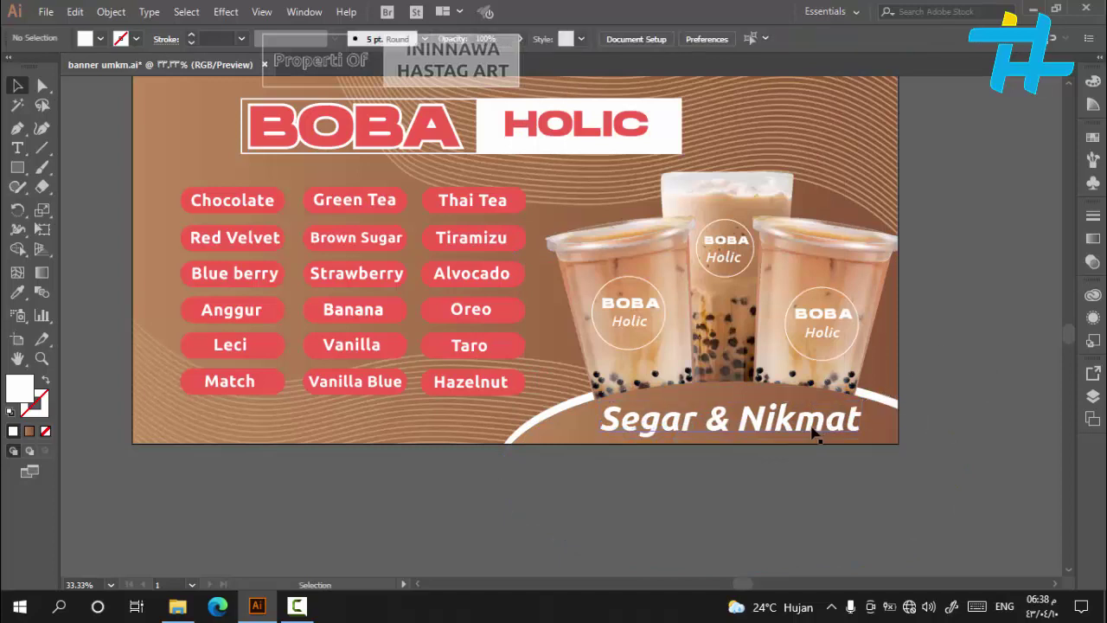
pyautogui.click(762, 38)
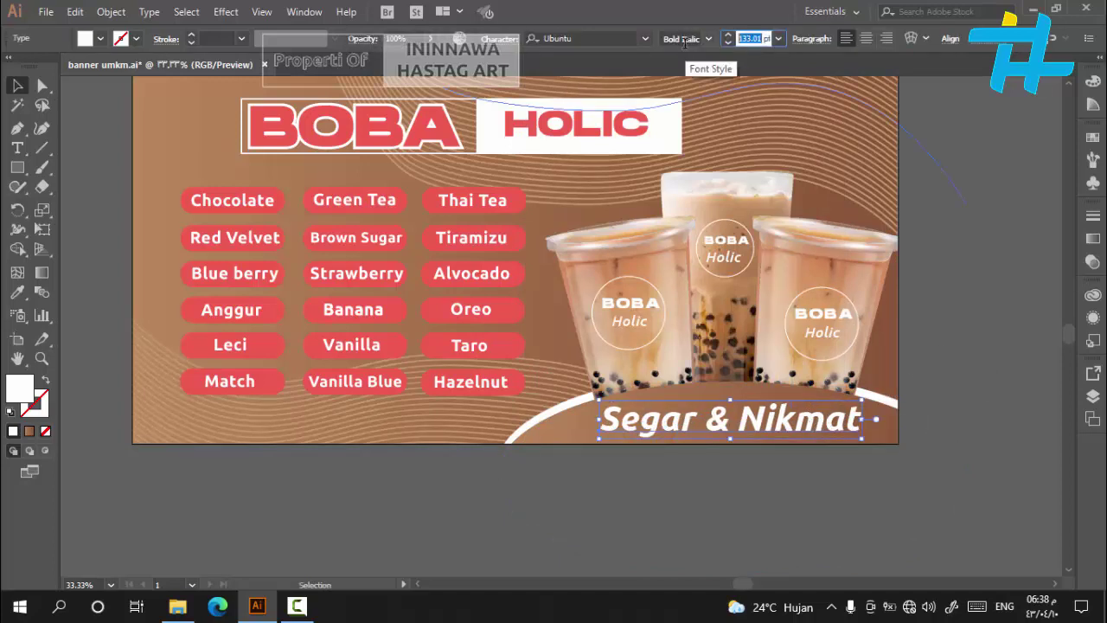
pyautogui.write('114')
pyautogui.press('Return')
pyautogui.click(995, 290)
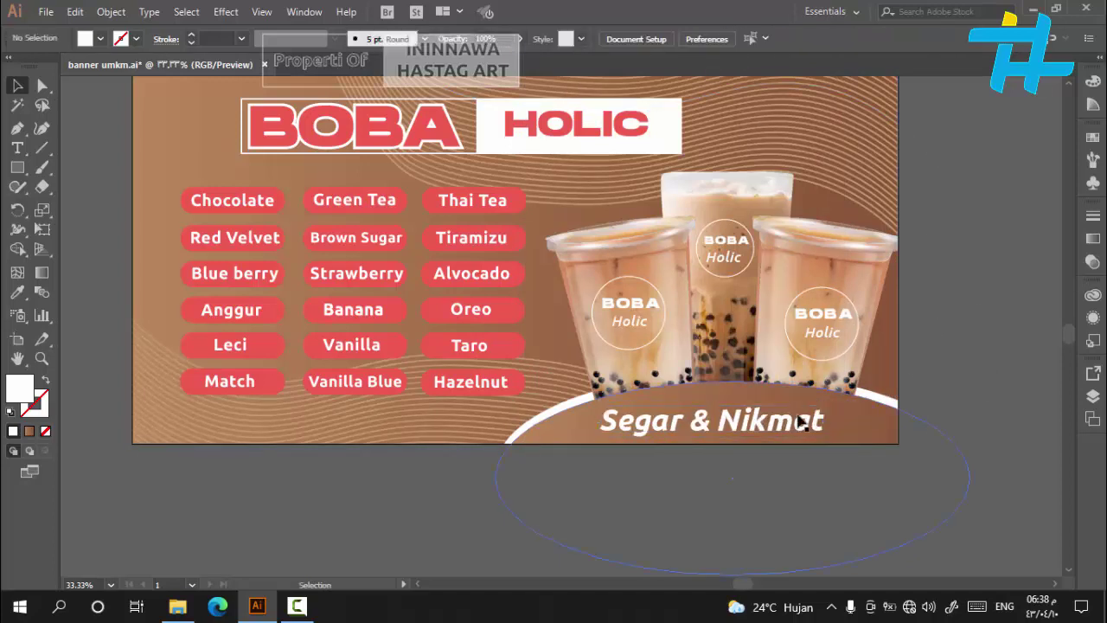
pyautogui.click(778, 428)
pyautogui.moveTo(778, 428); pyautogui.dragTo(793, 419)
pyautogui.click(981, 354)
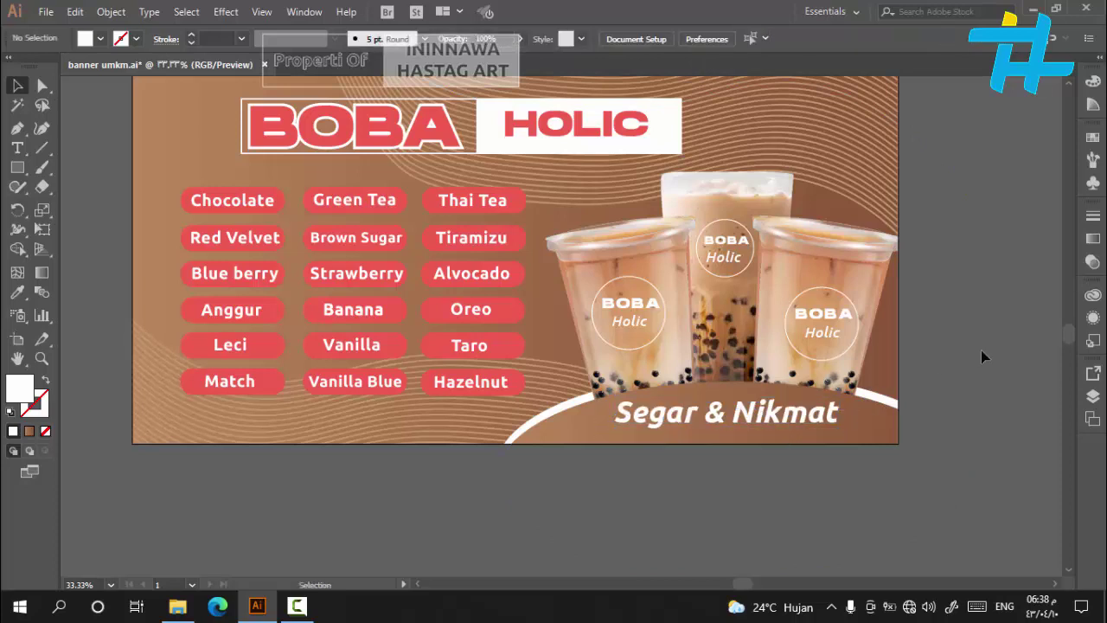
# Change the font of the "HOLIC" title text to Ubuntu Bold
pyautogui.scroll(1, 286, 442)
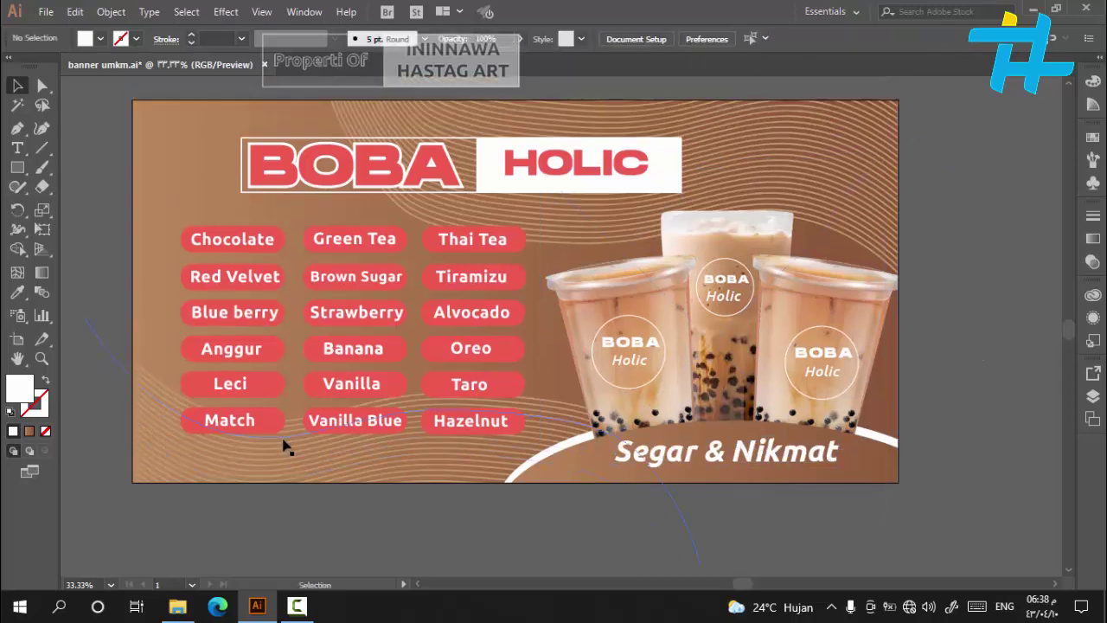
pyautogui.click(593, 176)
pyautogui.click(646, 39)
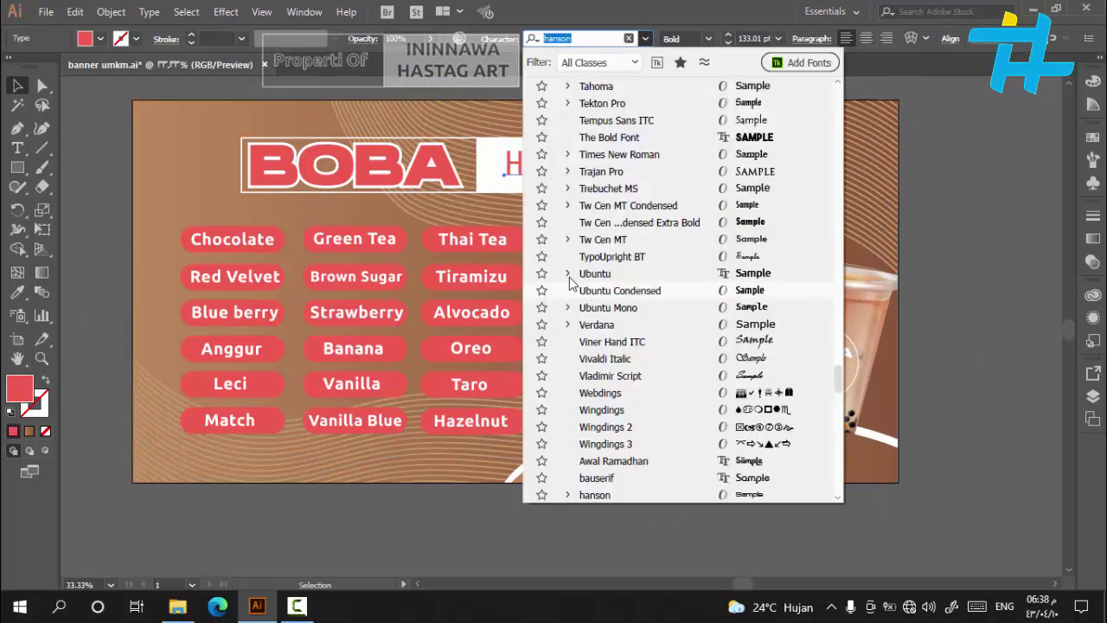
pyautogui.click(569, 274)
pyautogui.click(609, 392)
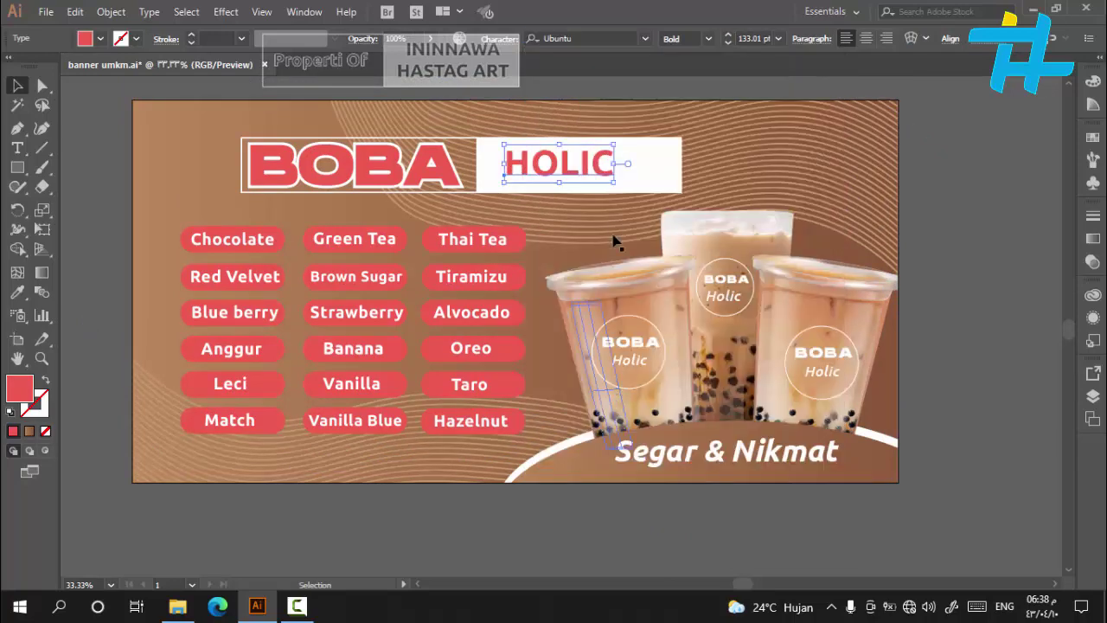
# Enlarge the "HOLIC" text to 190 pt and nudge it into place inside the white title box
pyautogui.moveTo(613, 183); pyautogui.dragTo(655, 198)
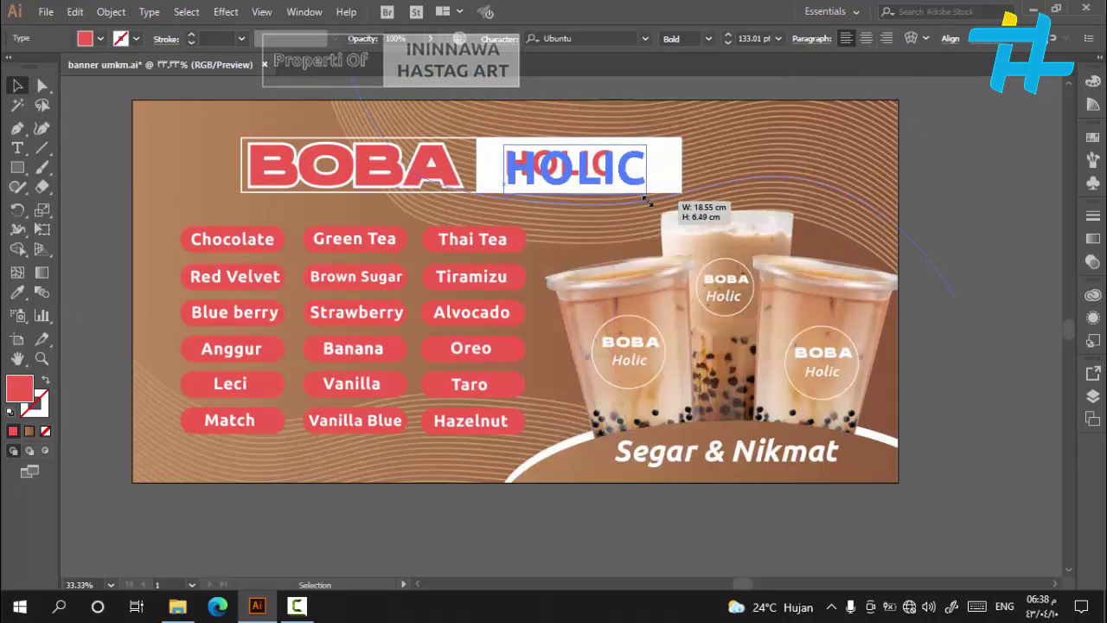
pyautogui.click(1001, 198)
pyautogui.click(631, 173)
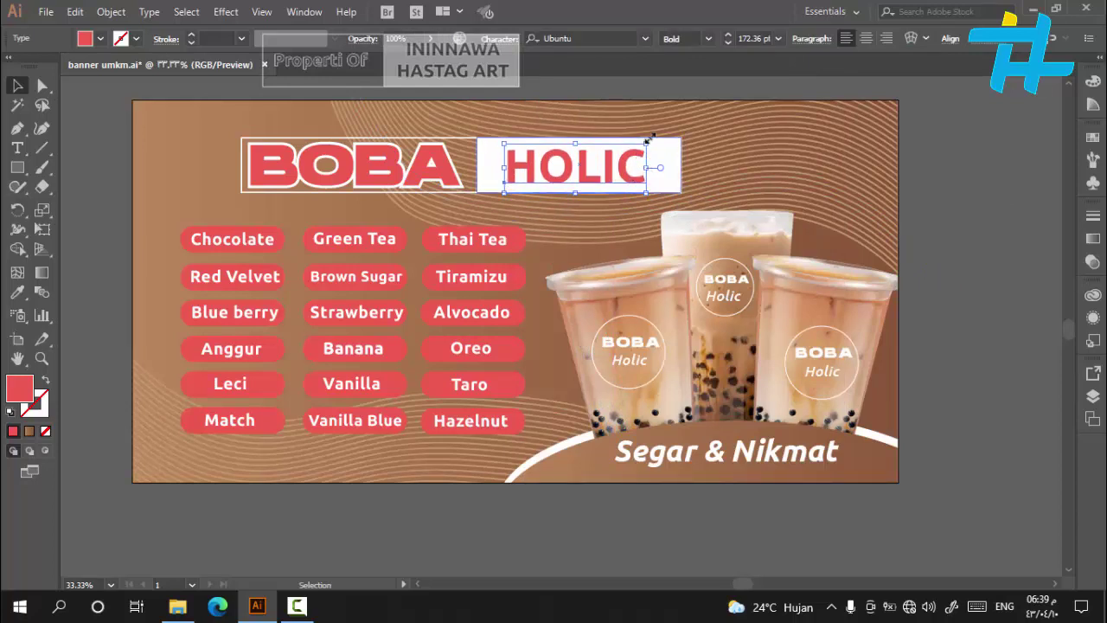
pyautogui.click(755, 38)
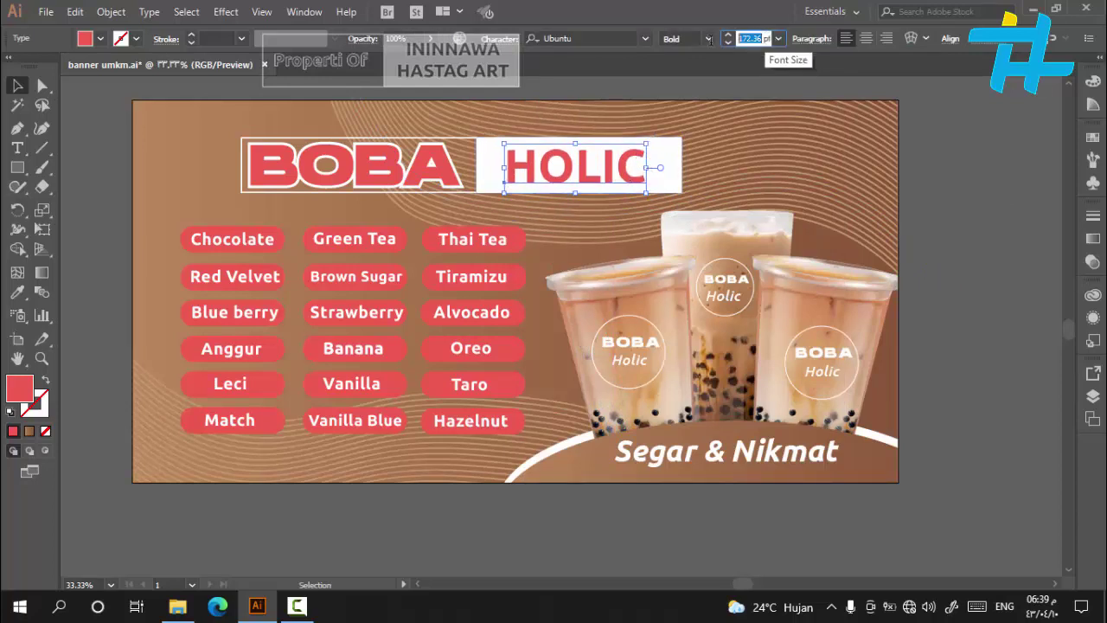
pyautogui.write('190')
pyautogui.press('Return')
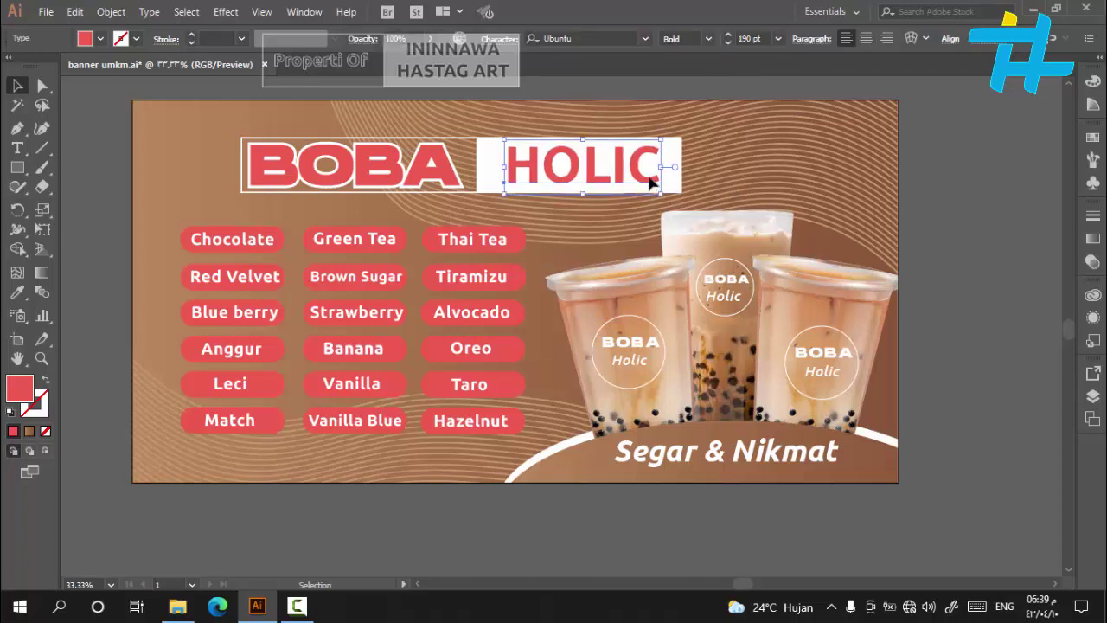
pyautogui.press('Left')
pyautogui.press('Left')
pyautogui.press('Left')
pyautogui.press('Down')
pyautogui.press('Down')
pyautogui.click(945, 179)
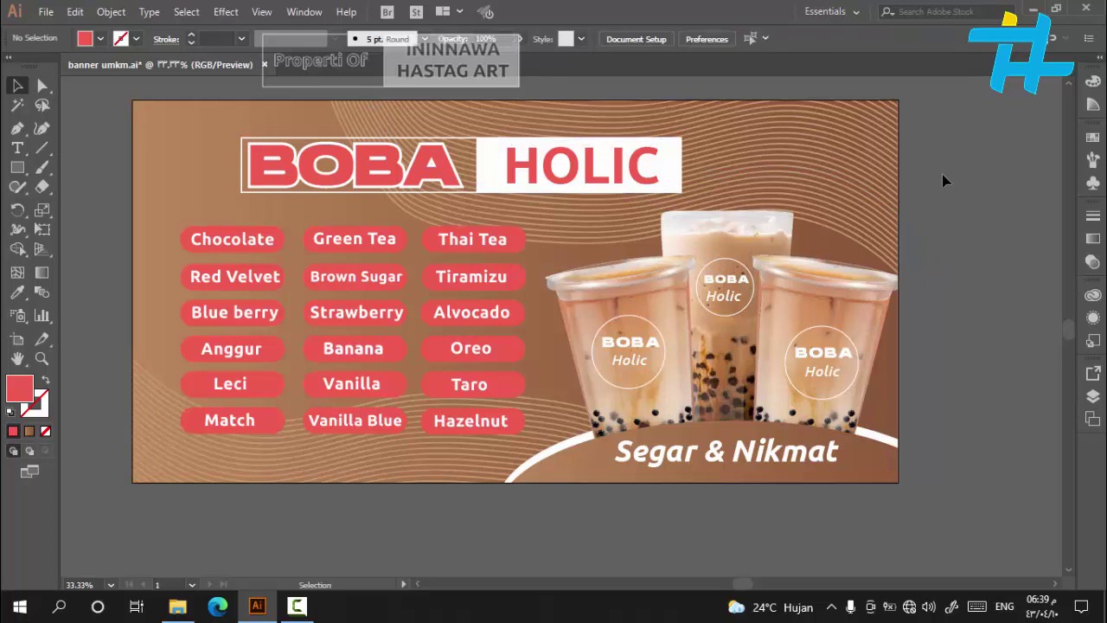
# Draw a small square with no fill and a 2 pt white stroke, and place it above the "Chocolate" label, left of the title
pyautogui.press('m')
pyautogui.moveTo(769, 148); pyautogui.dragTo(793, 166)
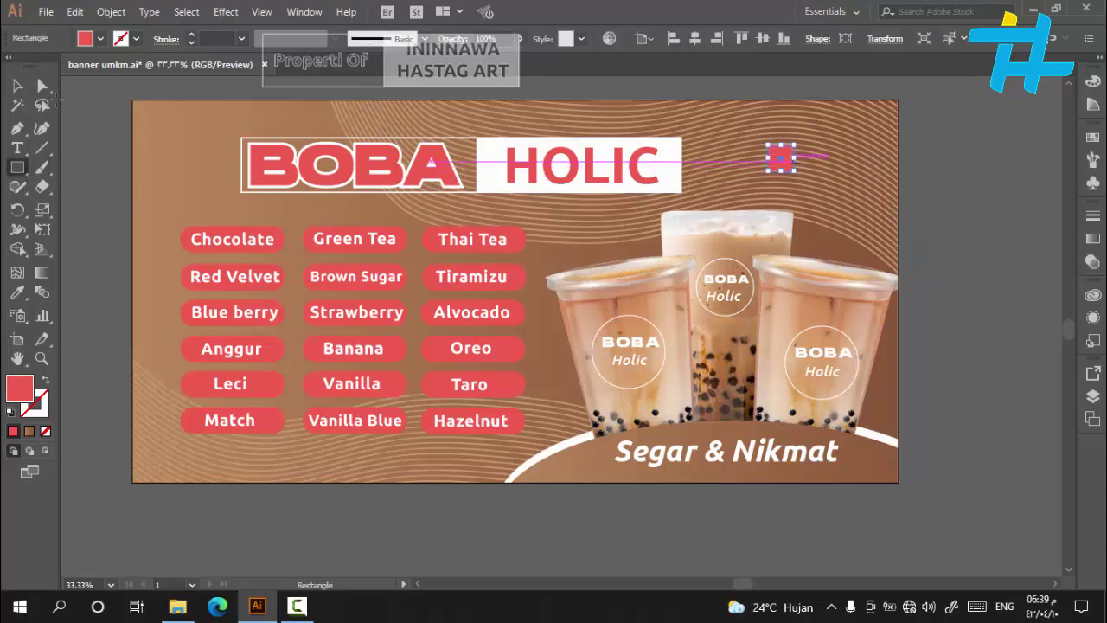
pyautogui.press('v')
pyautogui.click(100, 38)
pyautogui.click(13, 67)
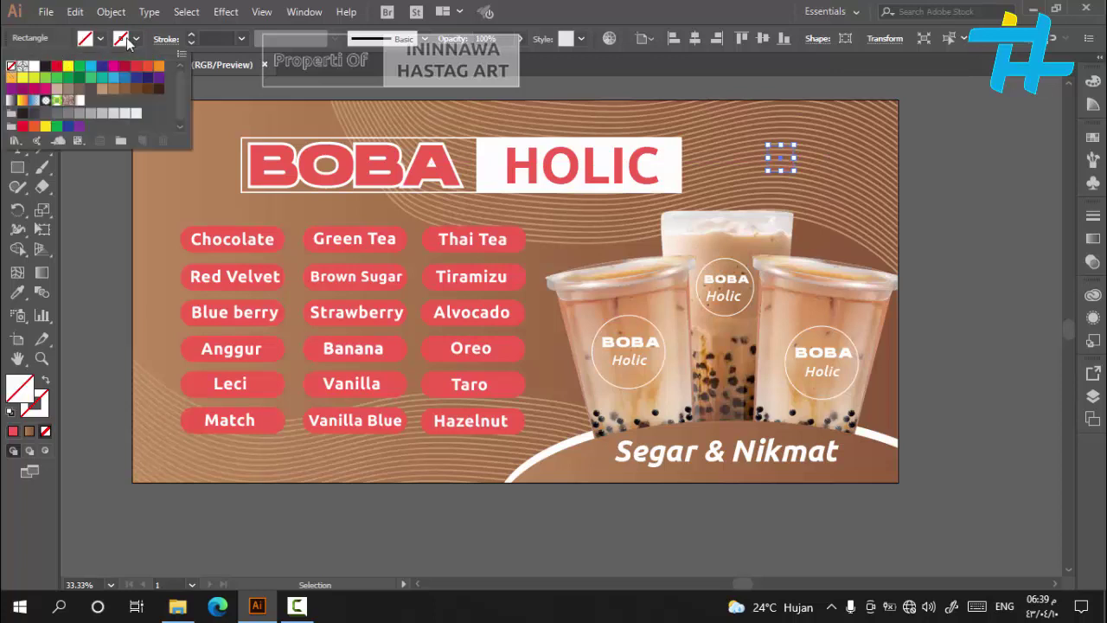
pyautogui.click(35, 68)
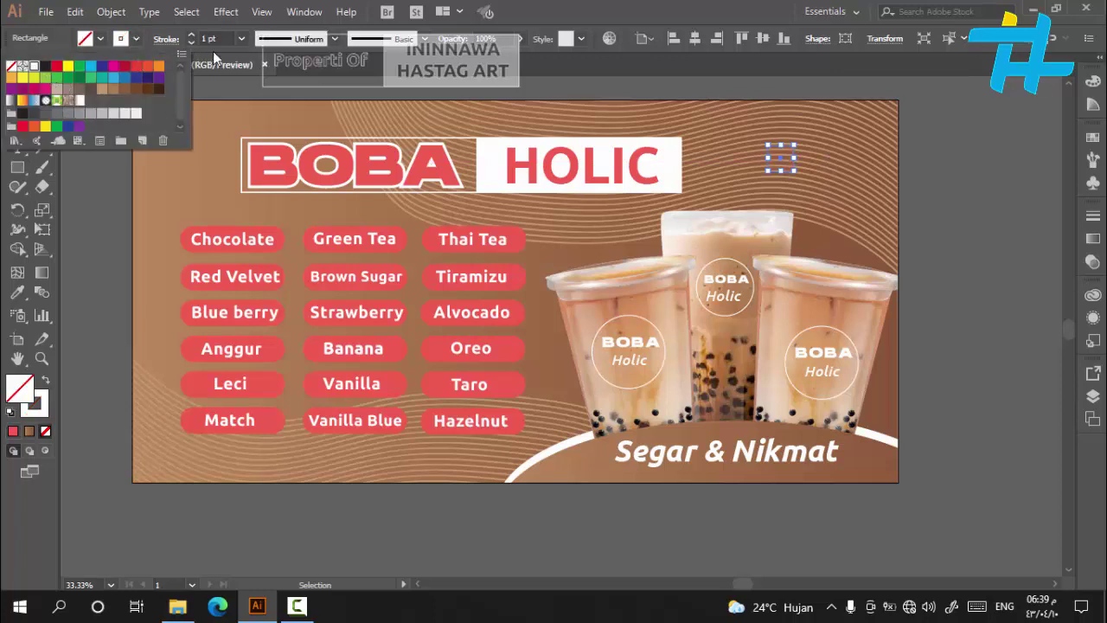
pyautogui.click(242, 38)
pyautogui.click(251, 148)
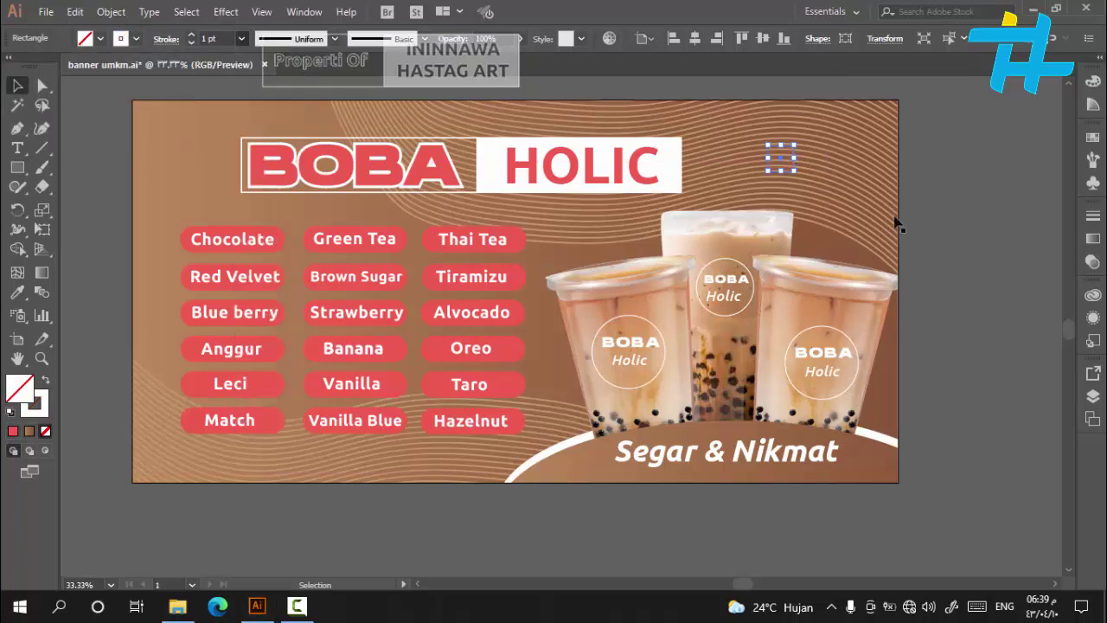
pyautogui.click(975, 234)
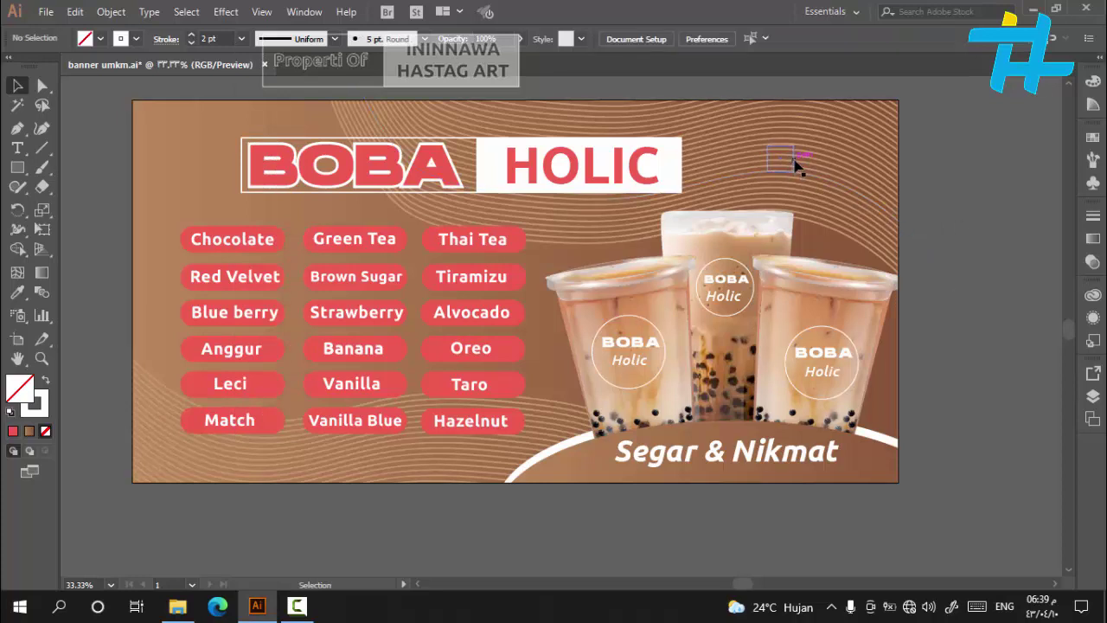
pyautogui.moveTo(797, 166); pyautogui.dragTo(195, 200)
pyautogui.click(75, 184)
# Draw a small unfilled circle with a 2 pt white outline above the cups, to the right of the title
pyautogui.click(17, 167)
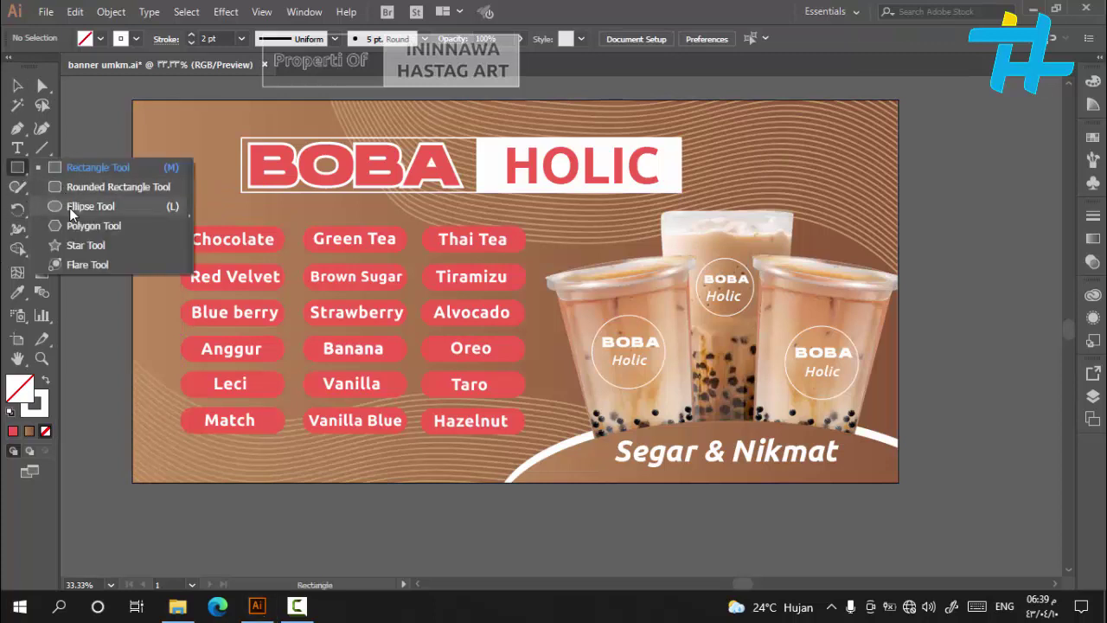
pyautogui.click(72, 208)
pyautogui.moveTo(745, 136); pyautogui.dragTo(783, 171)
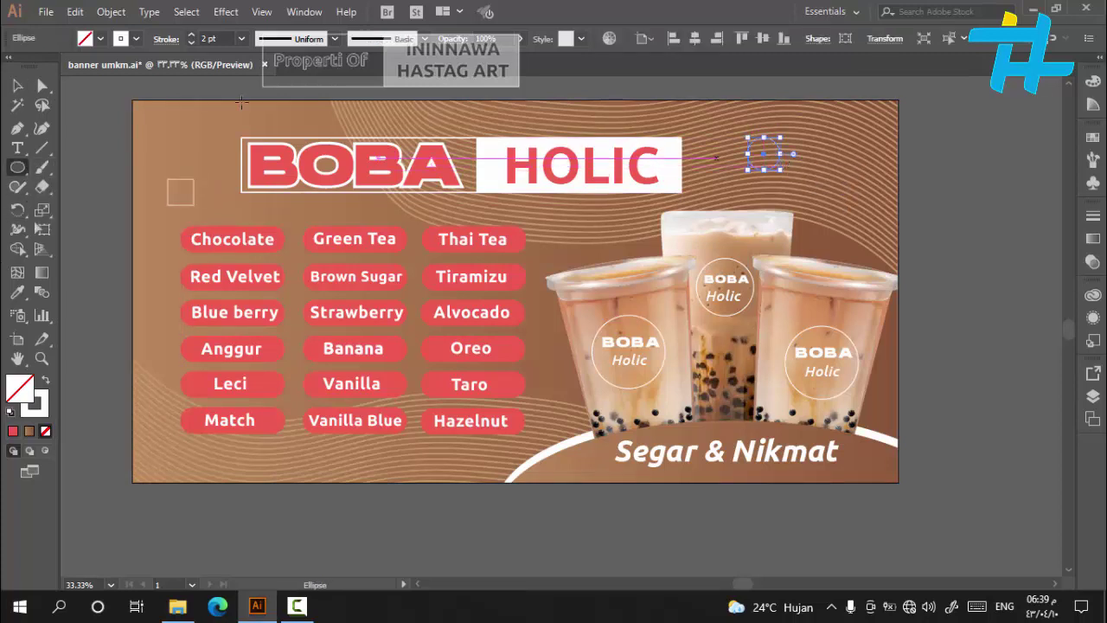
pyautogui.press('v')
pyautogui.click(84, 130)
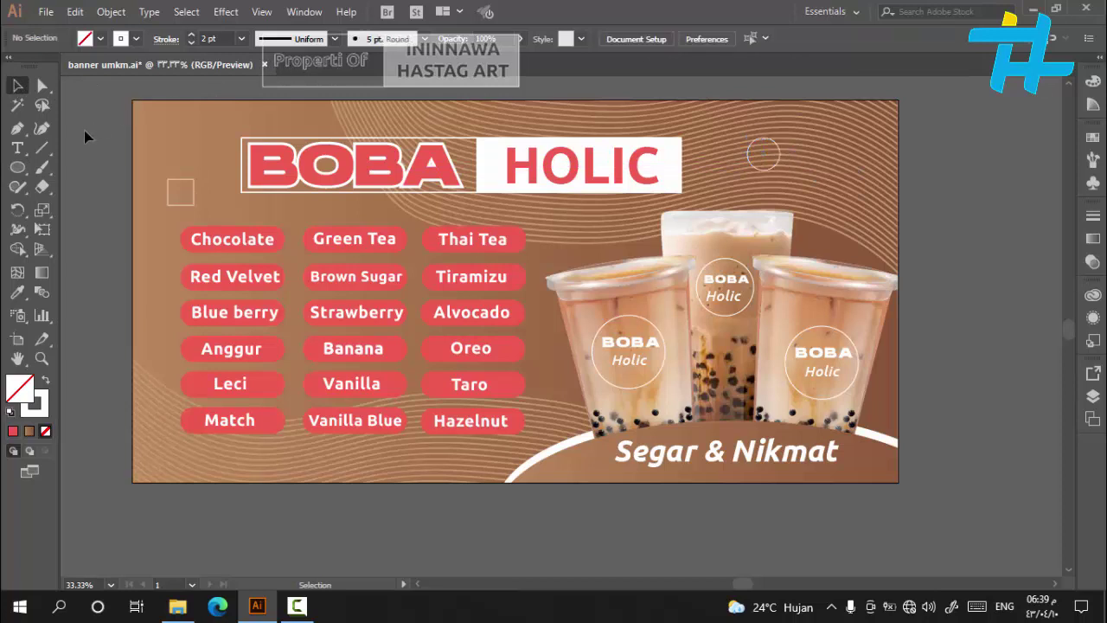
# Create a 3-sided polygon with a 1.7639 cm radius, enlarge it slightly and place it below the "Hazelnut" label
pyautogui.click(24, 176)
pyautogui.moveTo(24, 176); pyautogui.dragTo(57, 227)
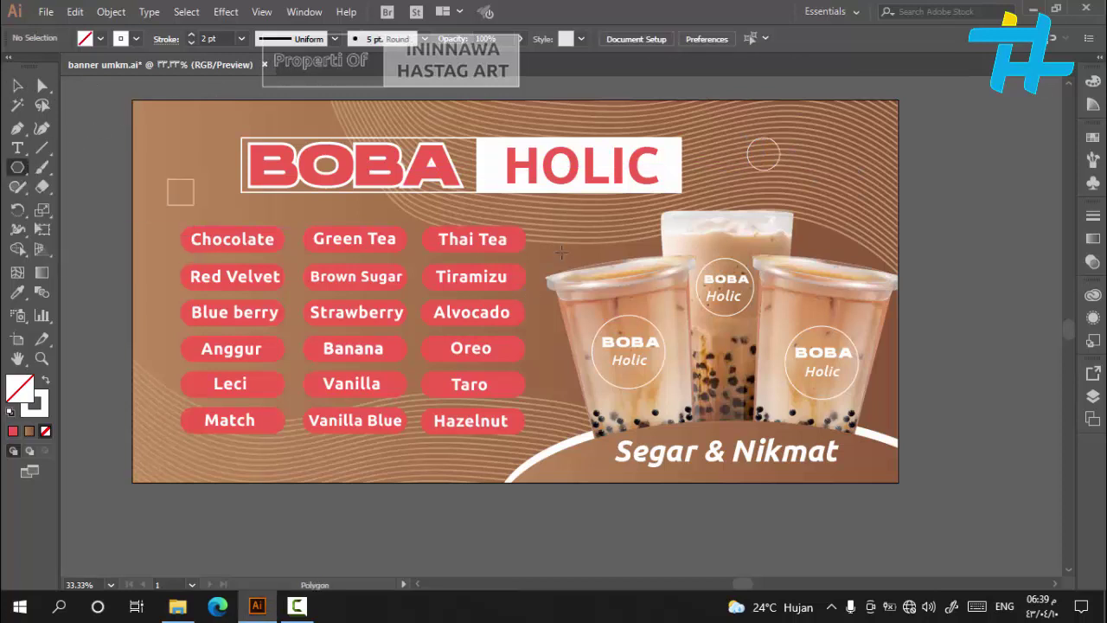
pyautogui.click(701, 262)
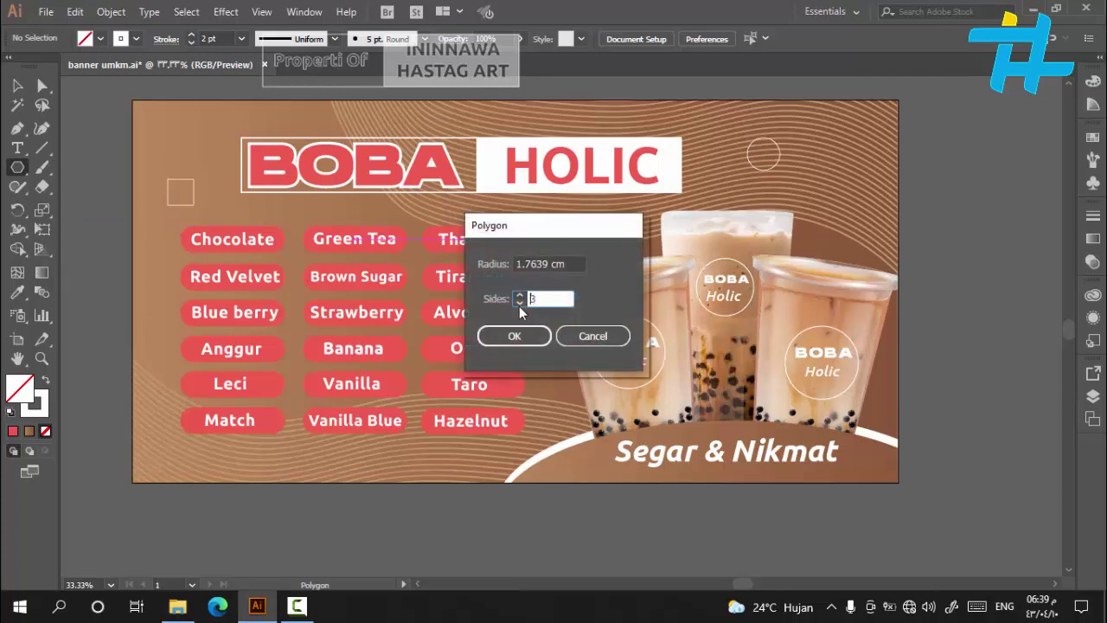
pyautogui.click(514, 336)
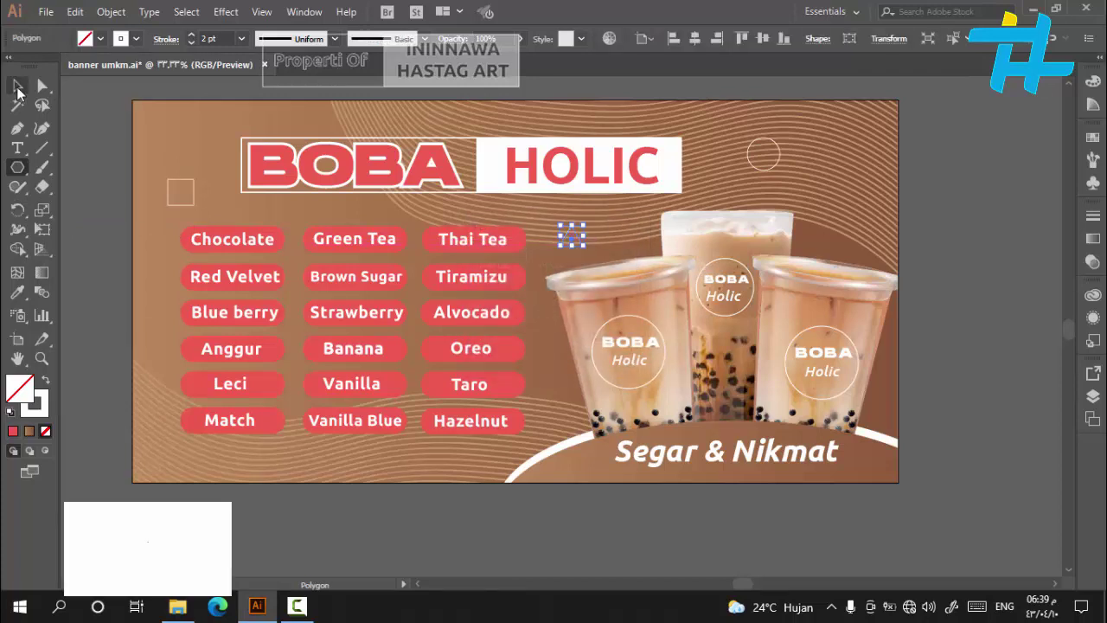
pyautogui.click(17, 86)
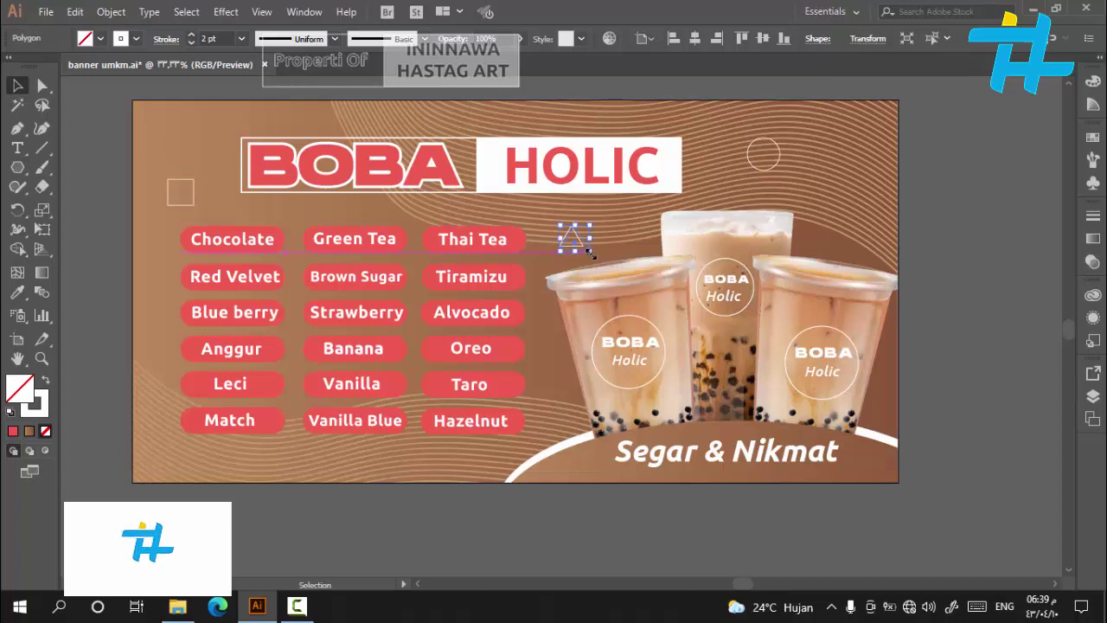
pyautogui.moveTo(584, 242); pyautogui.dragTo(473, 475)
pyautogui.click(987, 269)
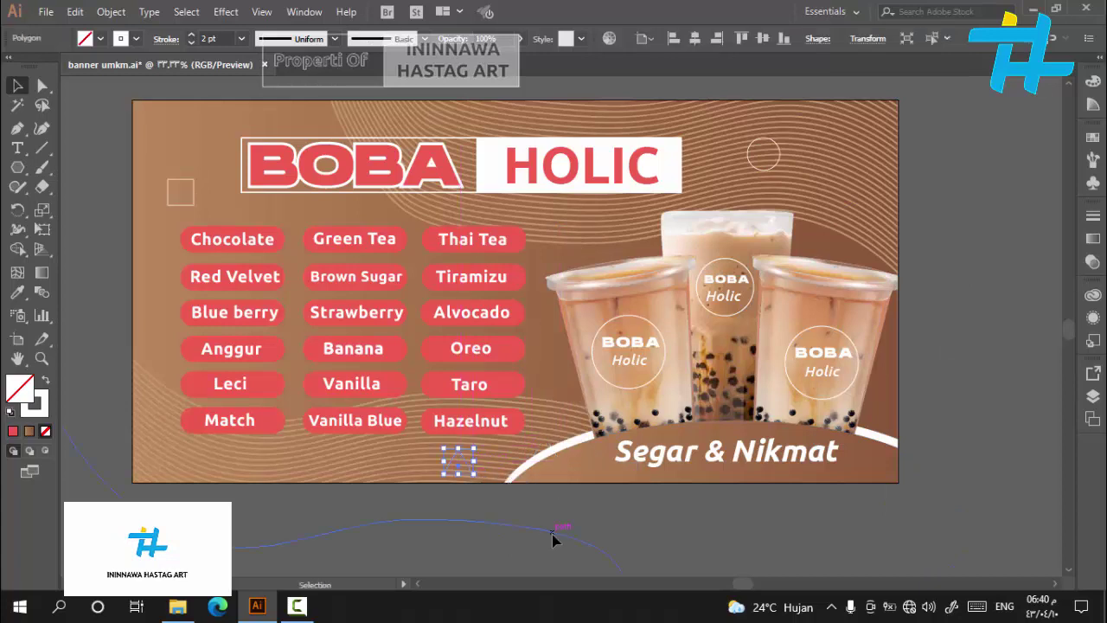
pyautogui.click(554, 535)
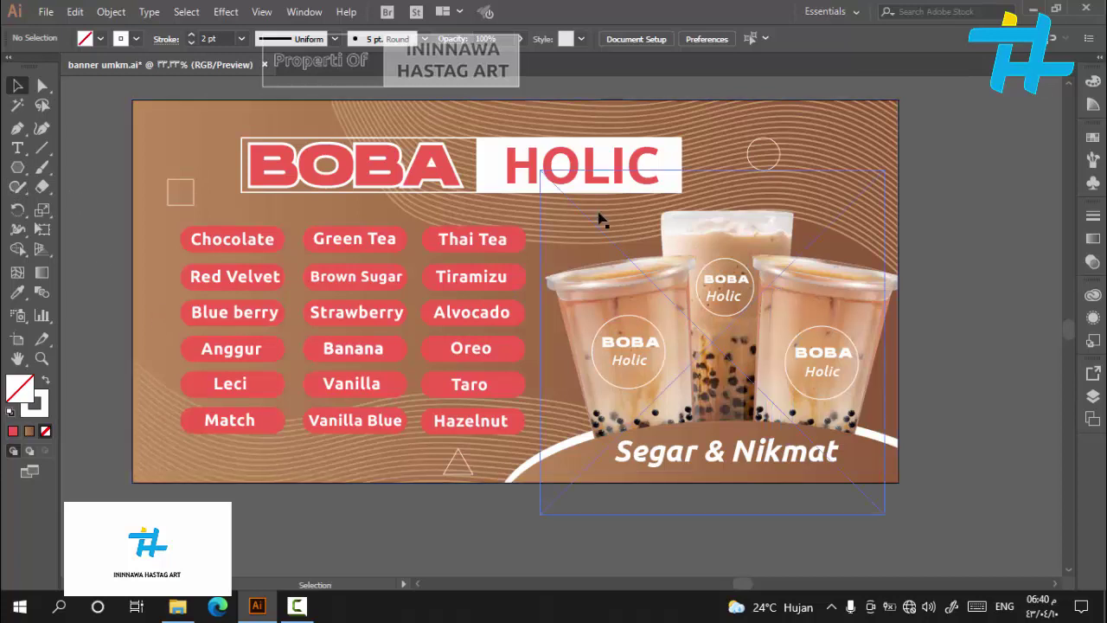
# Fit the whole banner in the window and save the document
pyautogui.click(41, 358)
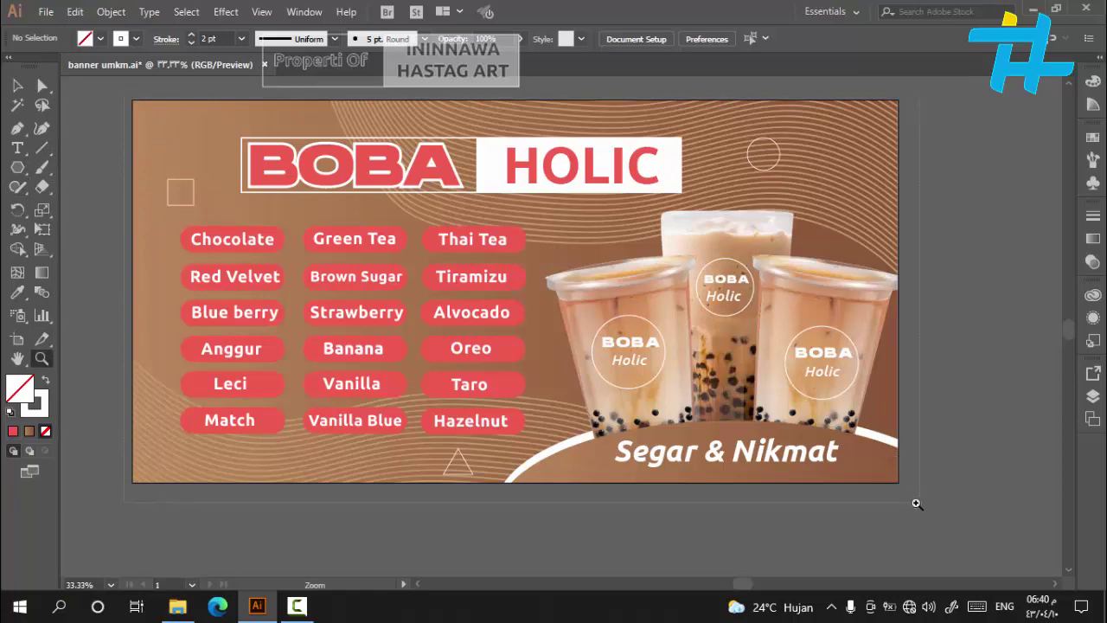
pyautogui.hotkey('ctrl', '0')
pyautogui.click(17, 84)
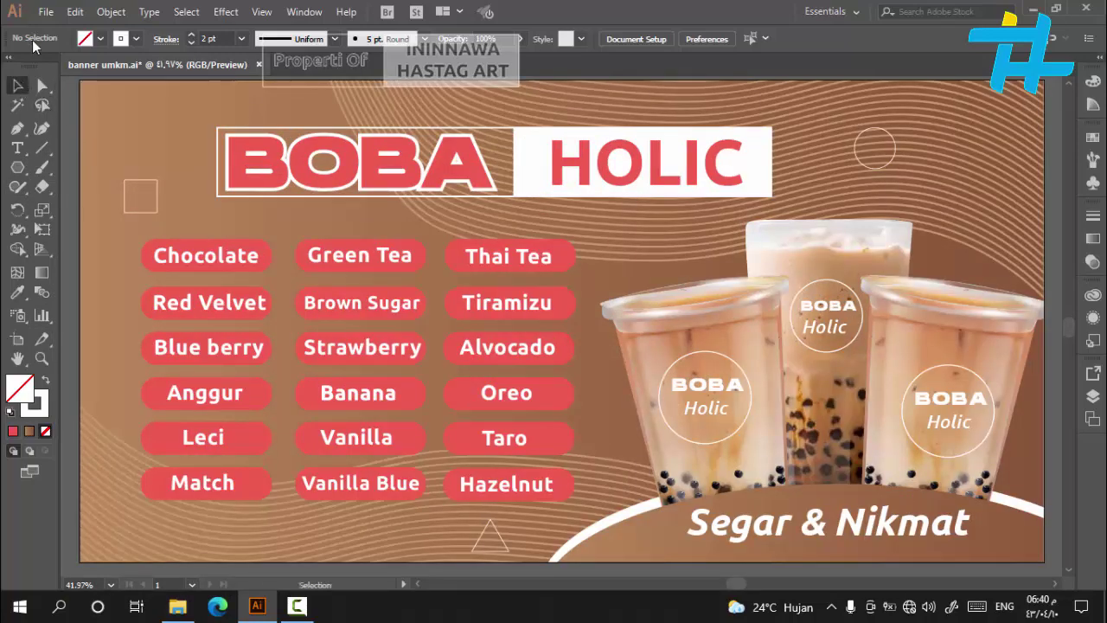
pyautogui.click(45, 11)
pyautogui.click(94, 142)
# Open the list of file commands for the saved banner
pyautogui.click(46, 11)
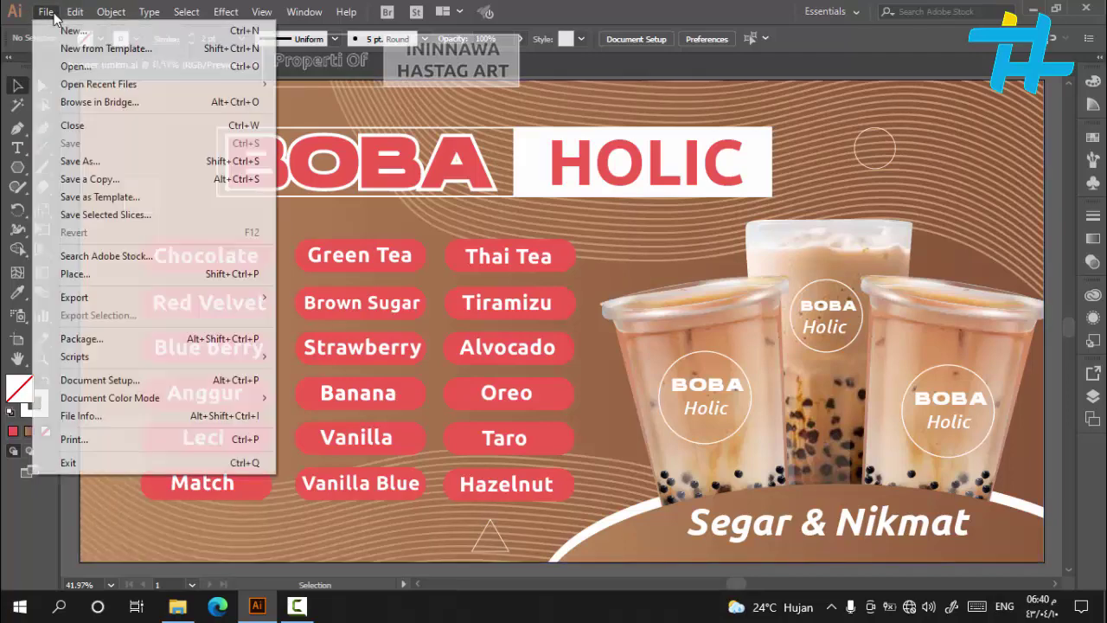